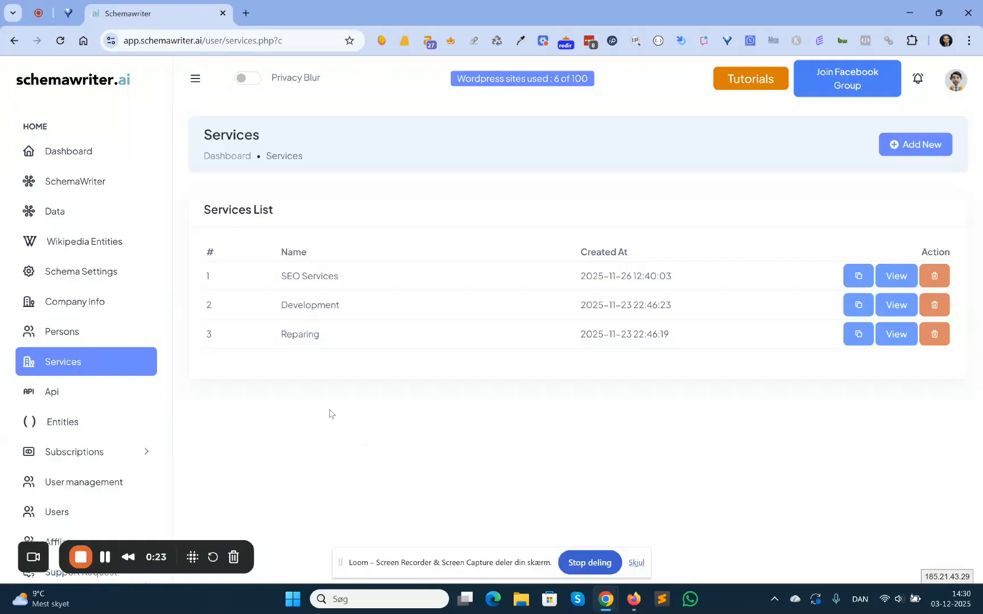
- Review the SEO Services list and the details of its seo services entry, leaving both unchanged
click(66, 364)
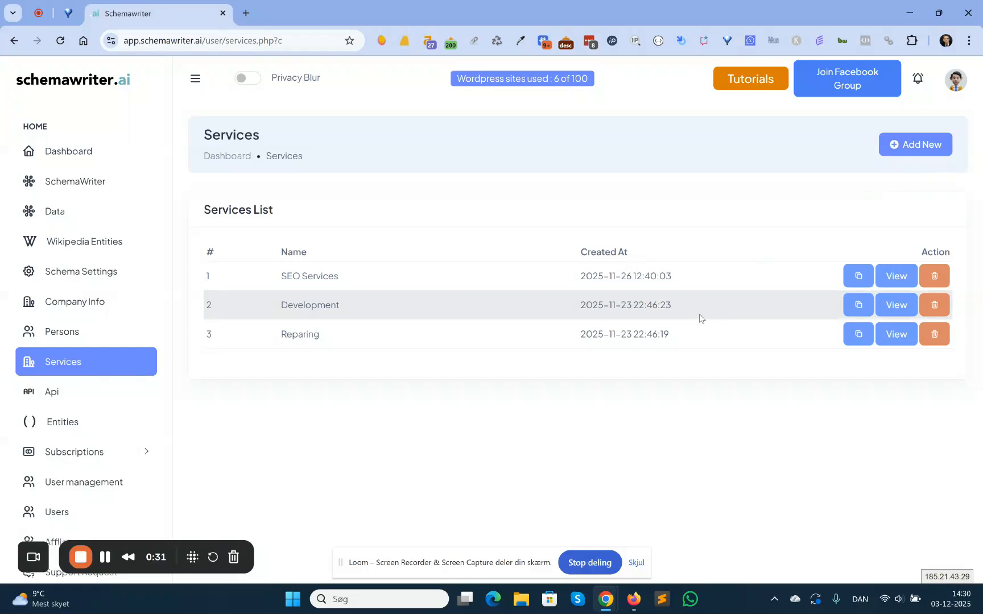
drag(276, 278, 309, 334)
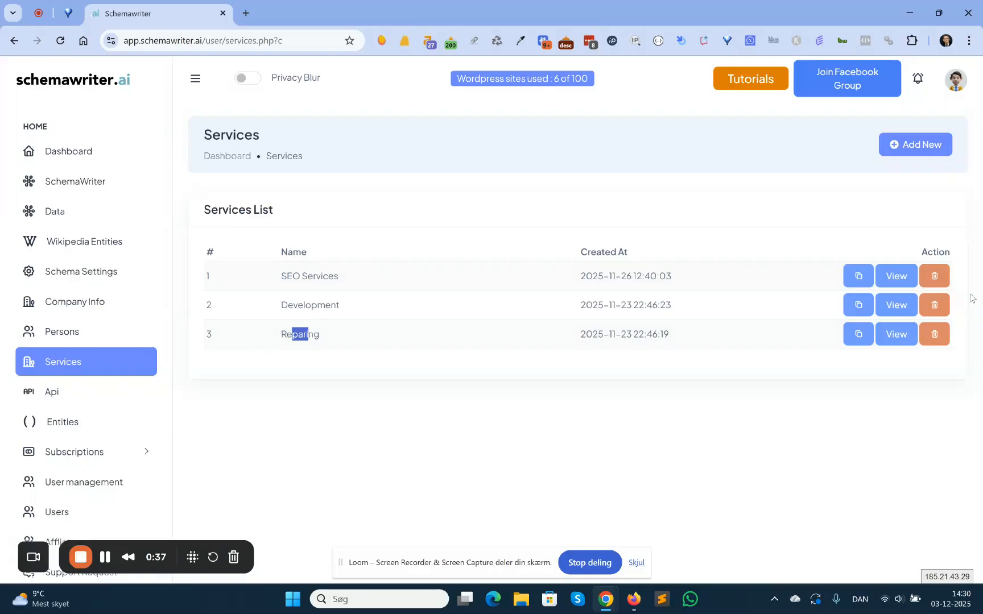
click(895, 282)
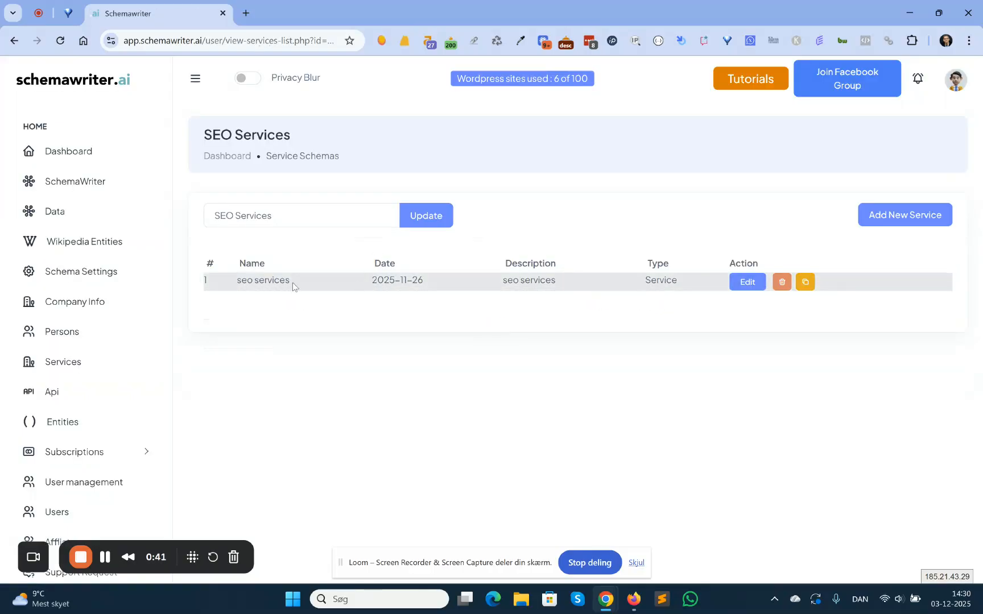
click(755, 283)
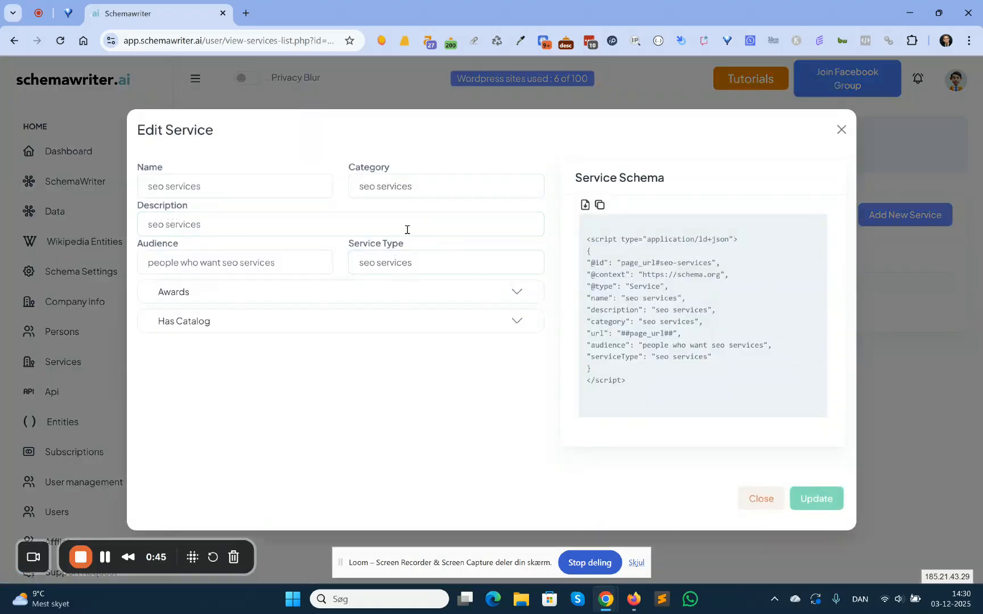
click(339, 216)
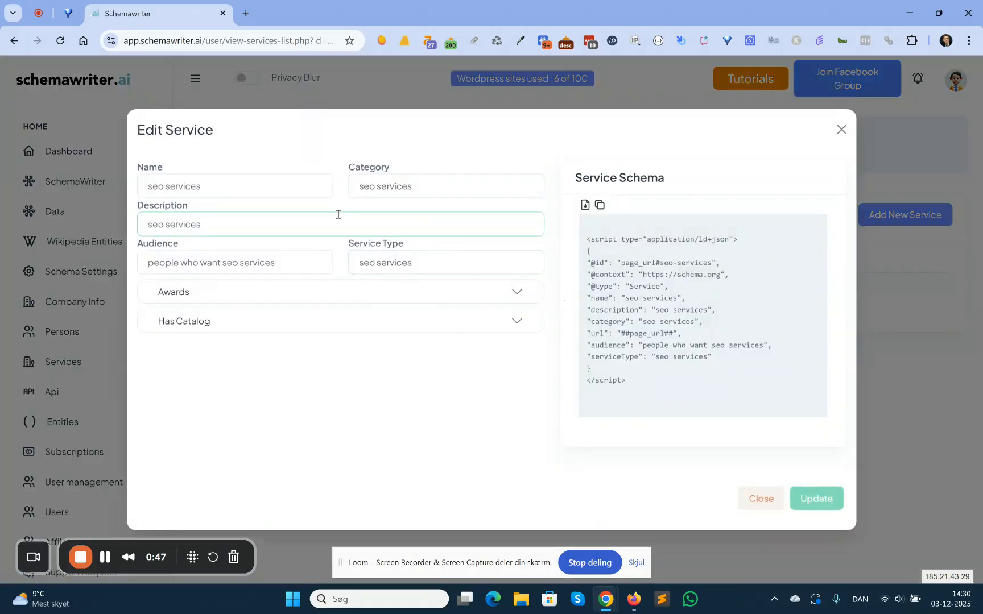
click(476, 399)
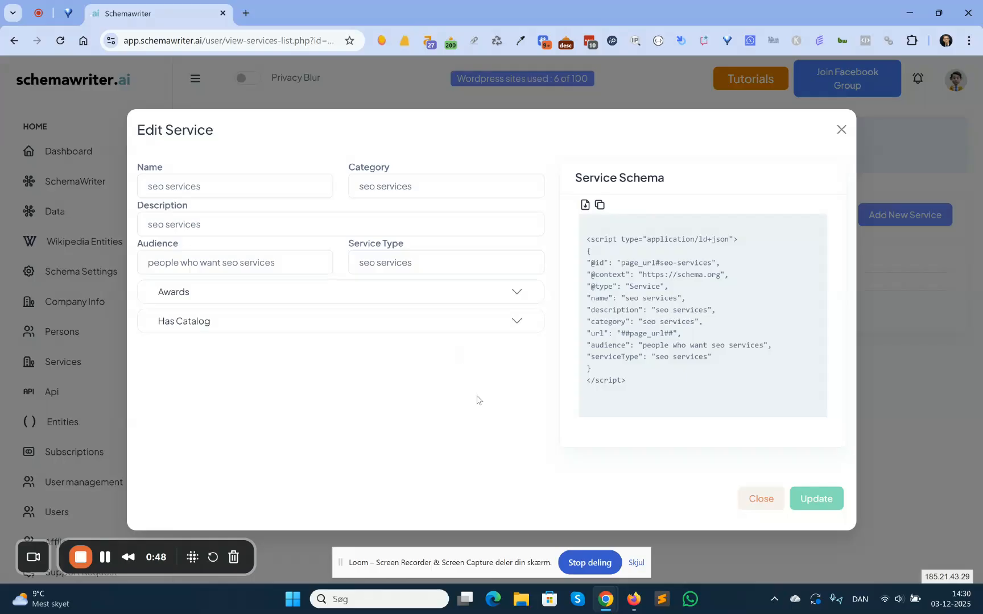
click(762, 497)
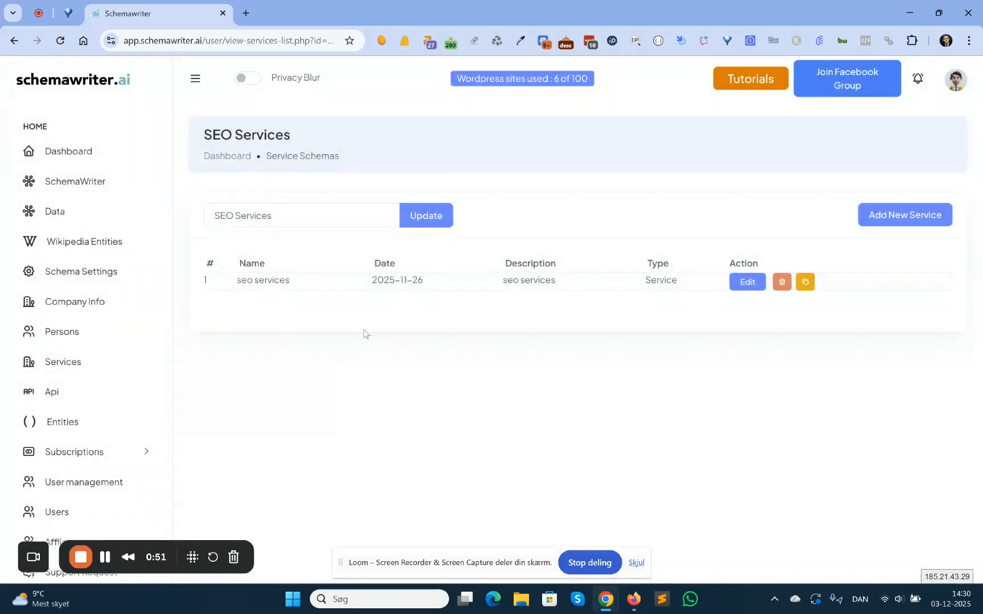
click(12, 41)
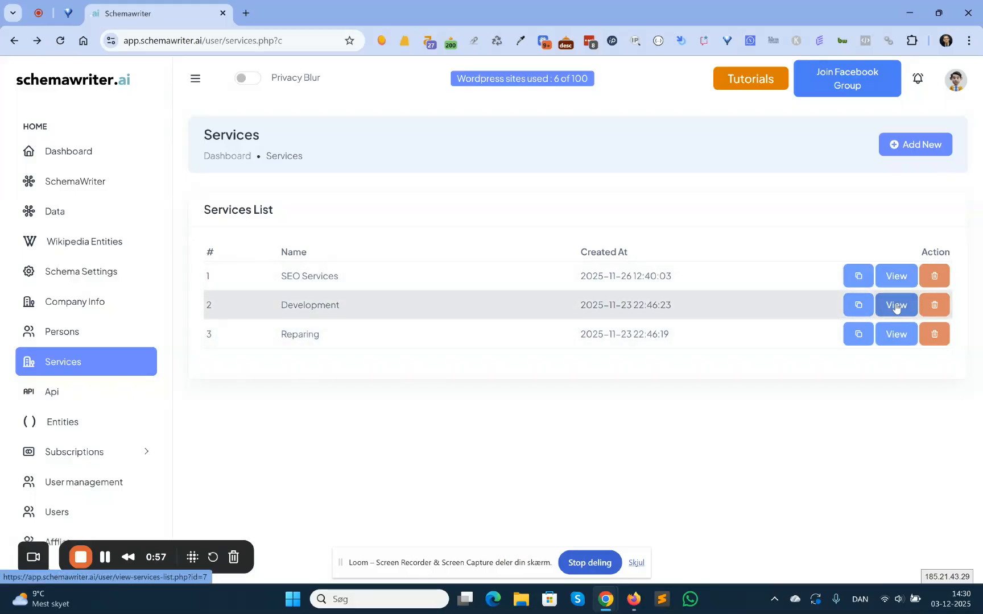
- Review the Development list and the full schema of its Web development service, and return to the services overview
click(895, 306)
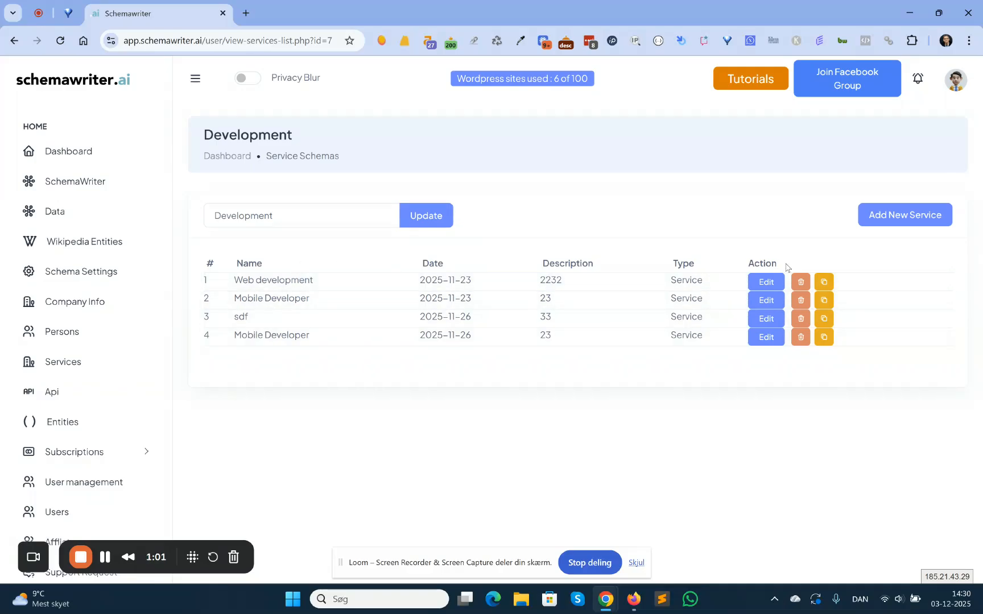
click(766, 283)
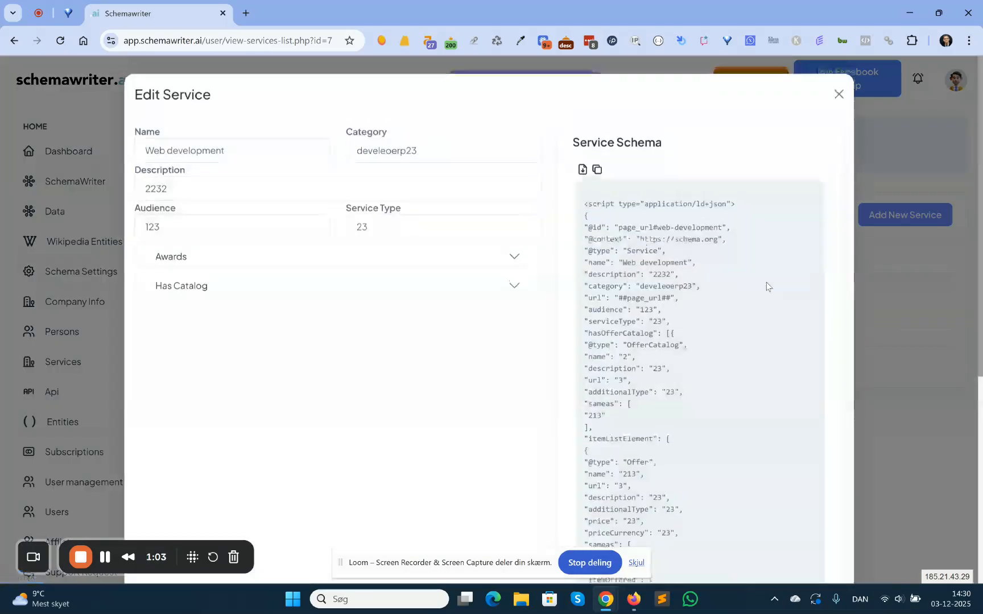
scroll(714, 283, down, 6)
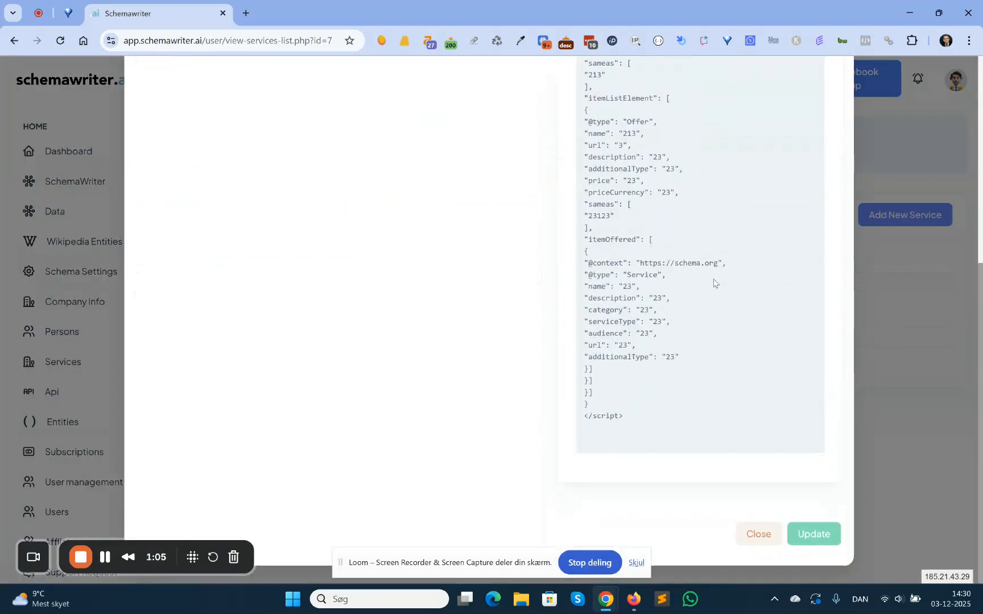
scroll(713, 281, up, 6)
click(839, 94)
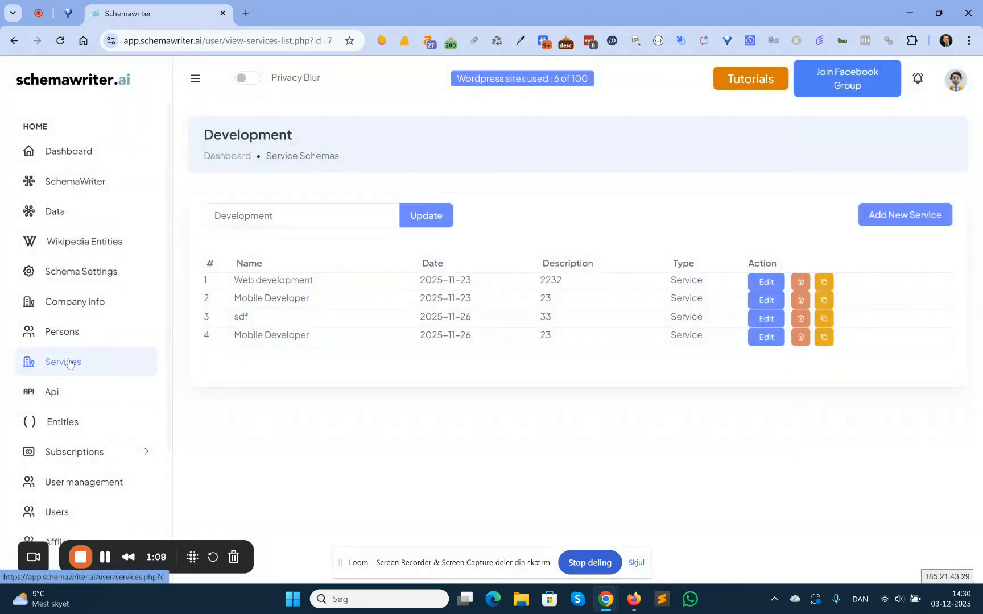
click(67, 362)
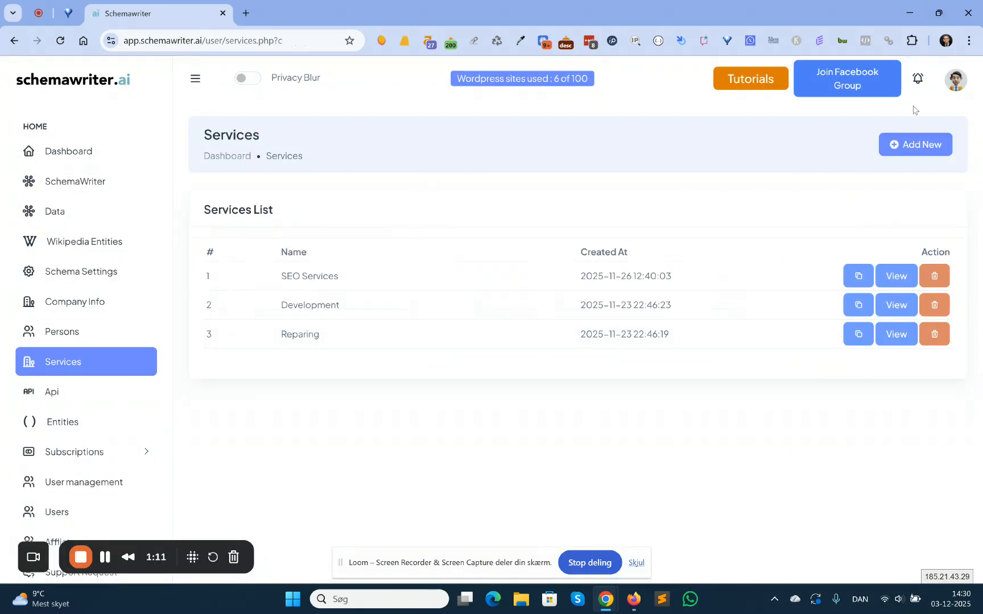
- Add a new services list titled "SEO Services" followed by the provider's full name
click(922, 147)
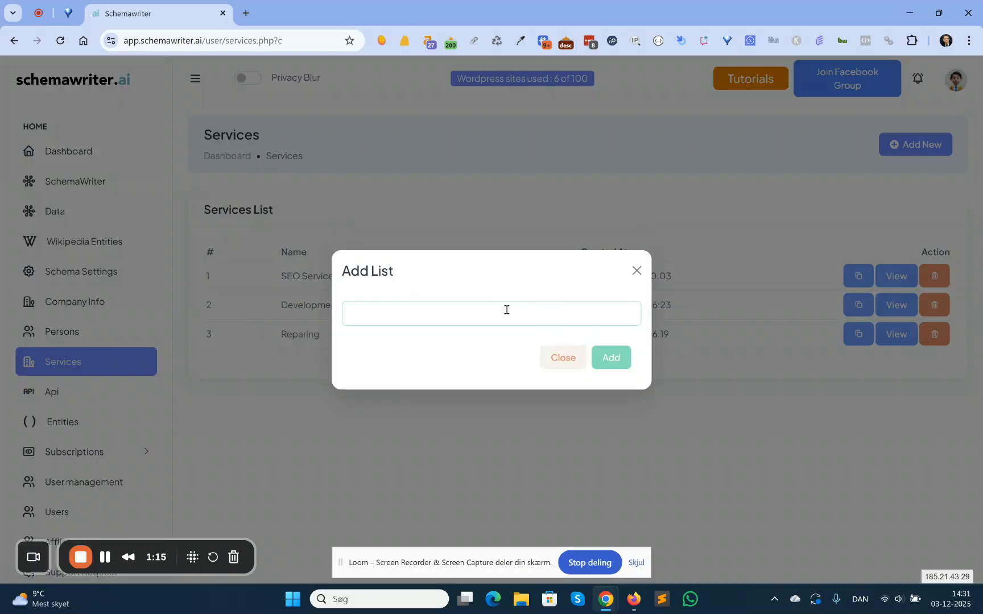
text(SEO Serv)
text(ce)
key(BackSpace)
key(BackSpace)
text(ices)
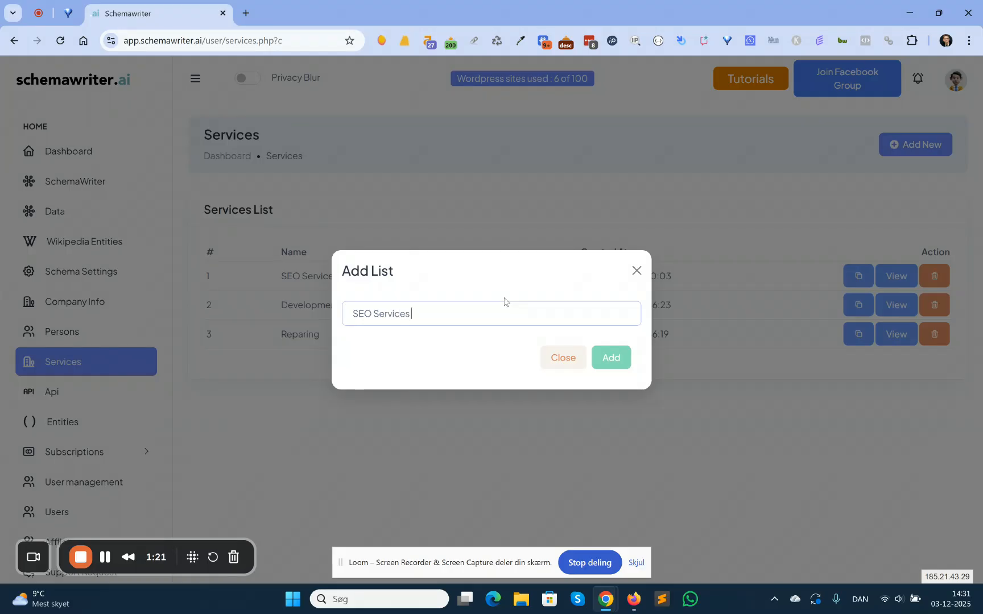
text( Jesper Nissen)
click(610, 360)
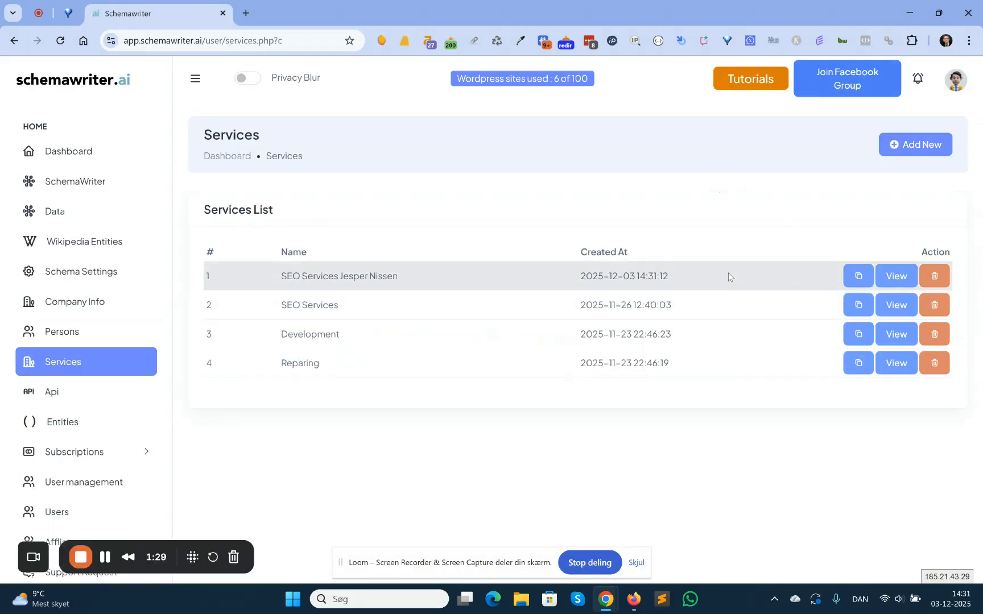
- Start a new service in the newly added list and name it "Search engine optimization"
click(892, 276)
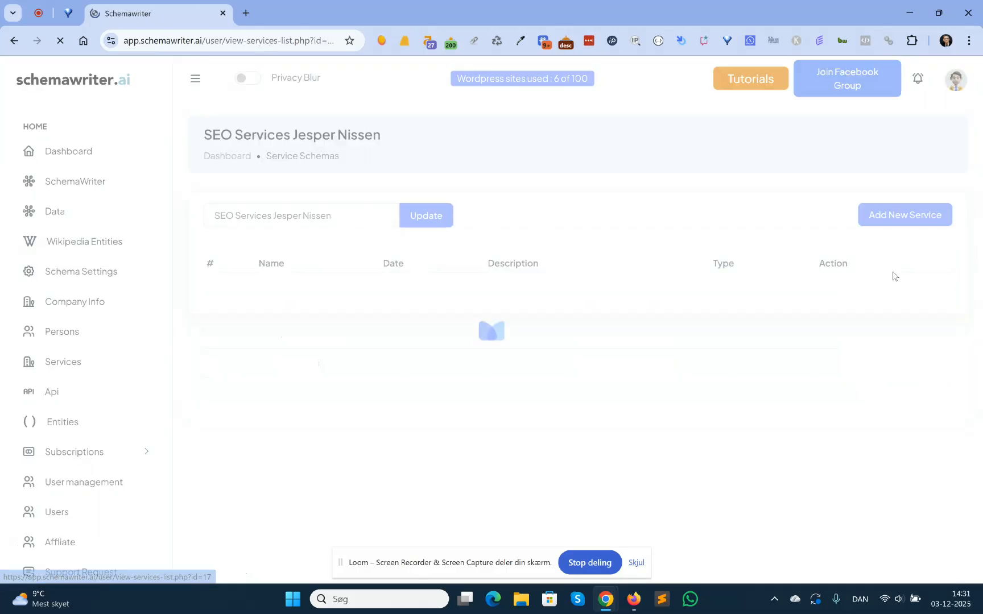
click(891, 216)
click(214, 254)
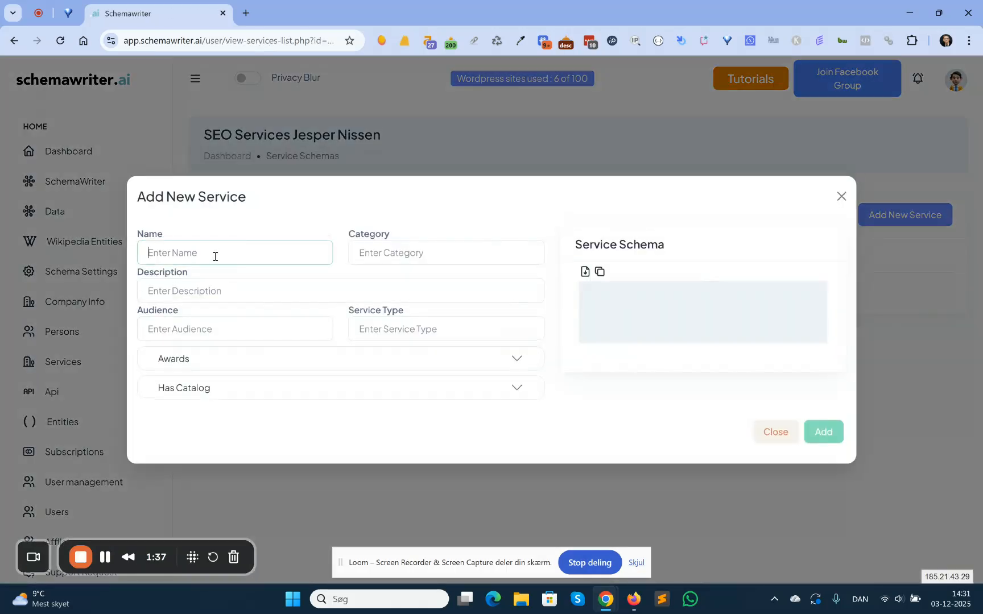
text(Sea)
key(BackSpace)
key(BackSpace)
key(BackSpace)
text(rch engine )
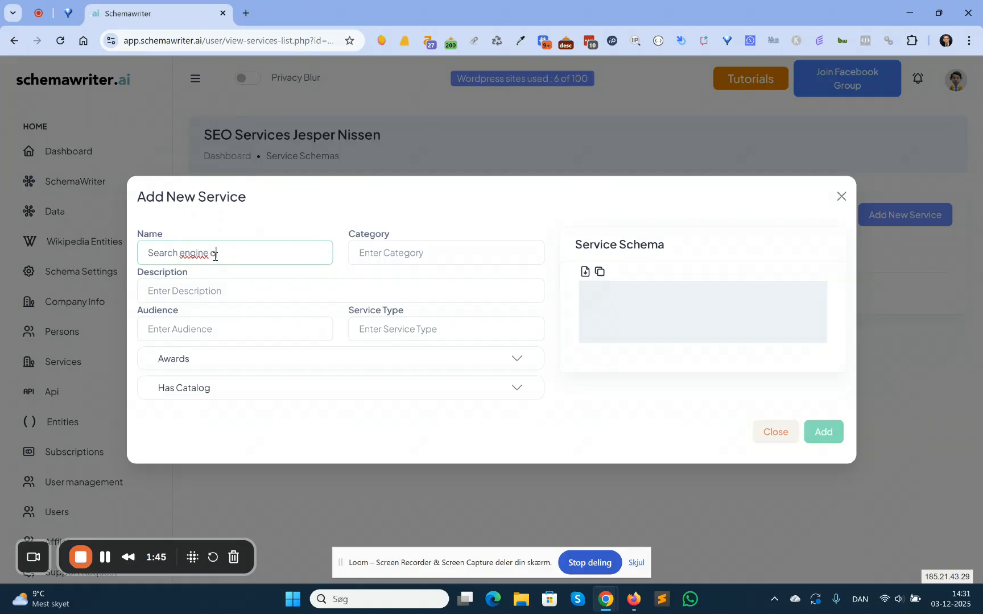
text(optimization)
- Copy the service name "Search engine optimization" into the category
key(ctrl+a)
key(ctrl+c)
click(366, 250)
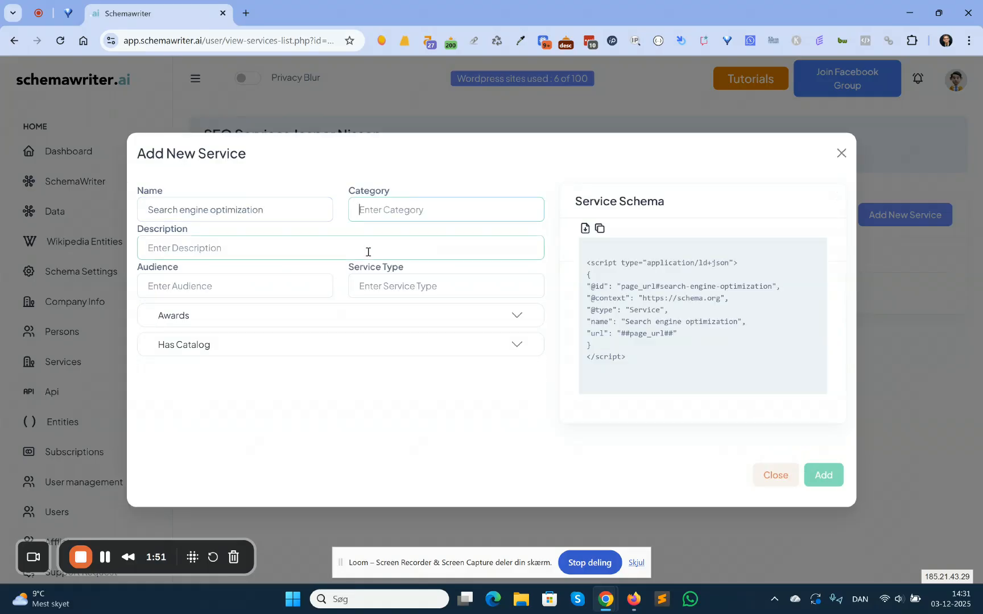
key(ctrl+v)
- Enter "How to learn to be visible on Google" as the service description
click(262, 248)
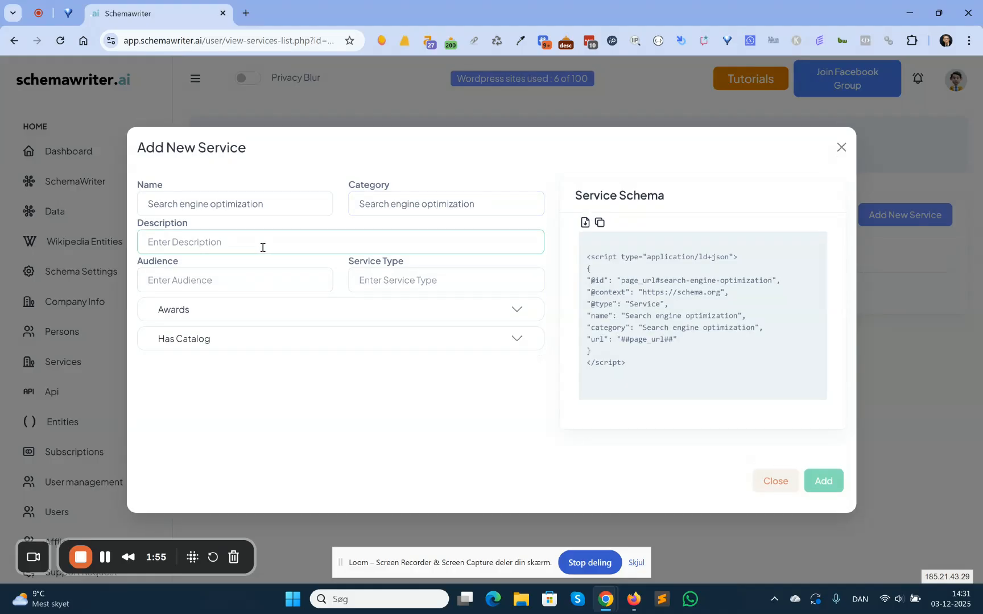
text(H)
key(BackSpace)
text(How to)
key(BackSpace)
key(BackSpace)
key(BackSpace)
key(BackSpace)
key(BackSpace)
key(BackSpace)
text(How to learn to be visible on Google)
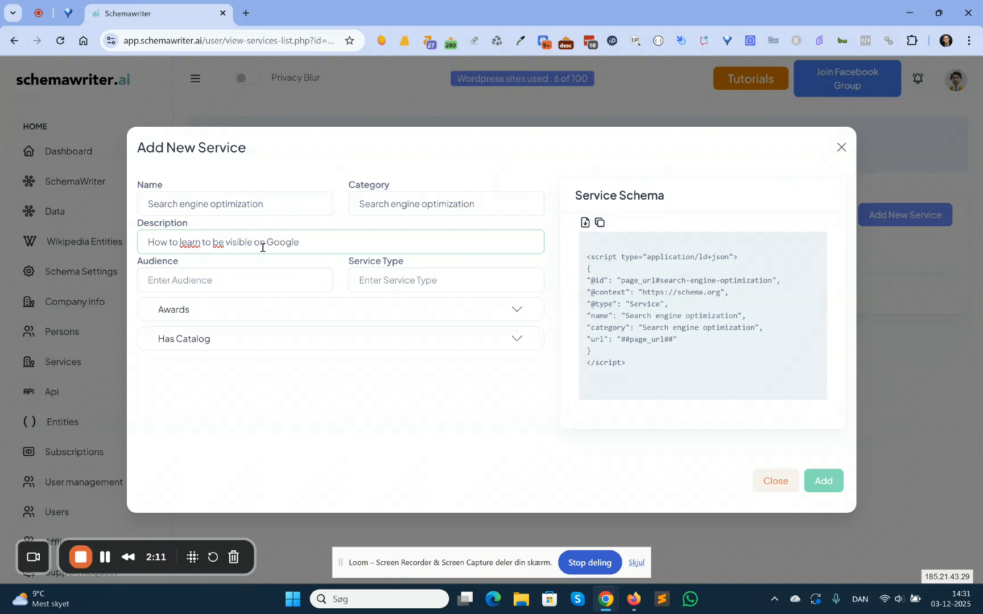
- Set the service audience to "People that want their website to be visible on Google"
click(236, 280)
click(307, 239)
key(ctrl+a)
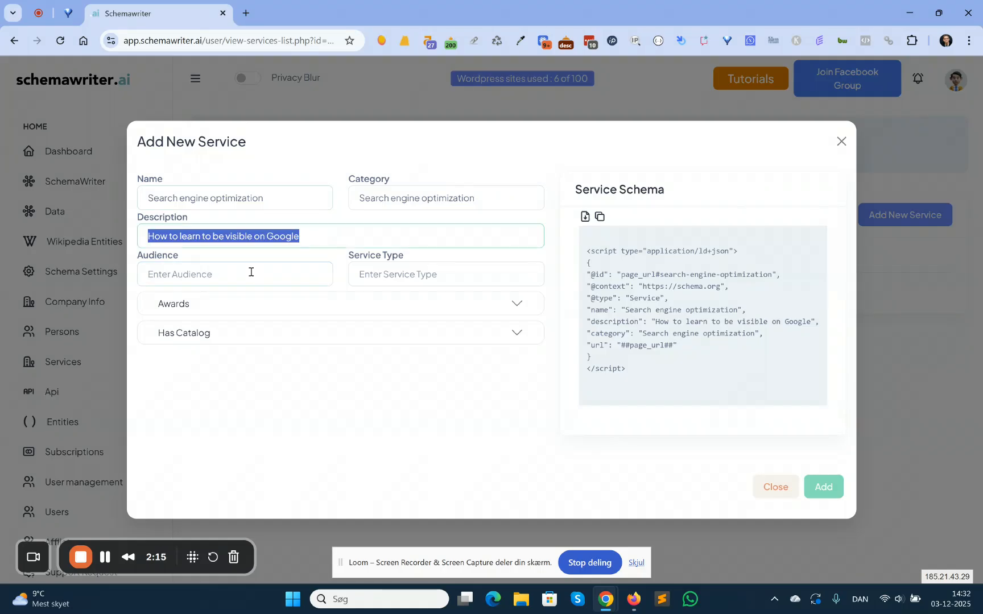
click(267, 282)
text(People that want to be visiib)
key(BackSpace)
key(BackSpace)
text(nl)
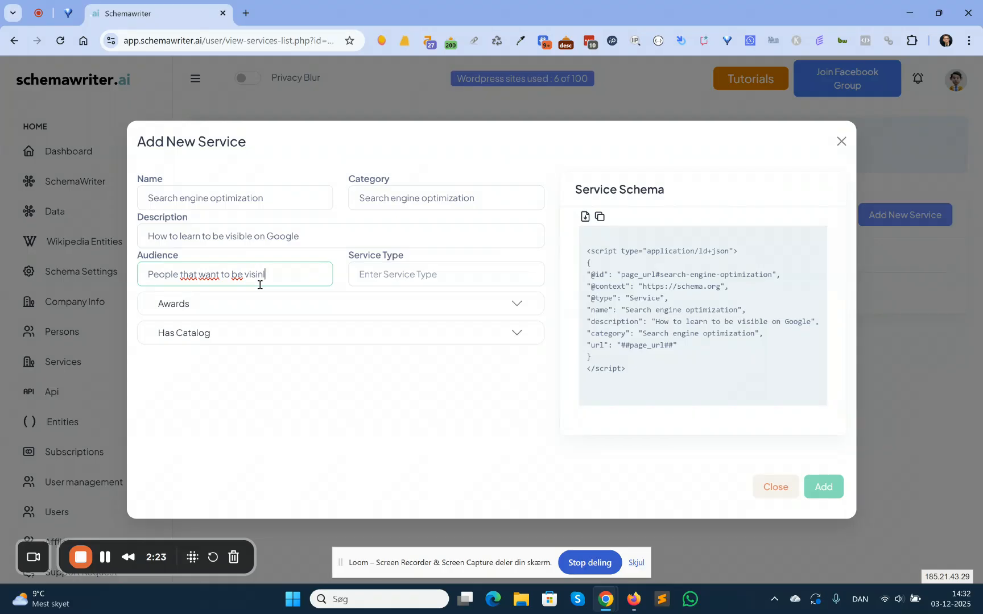
text(e)
text(ble on Google)
click(217, 275)
text(their website t)
- Set the service type to "Search engine optimization"
triple_click(455, 198)
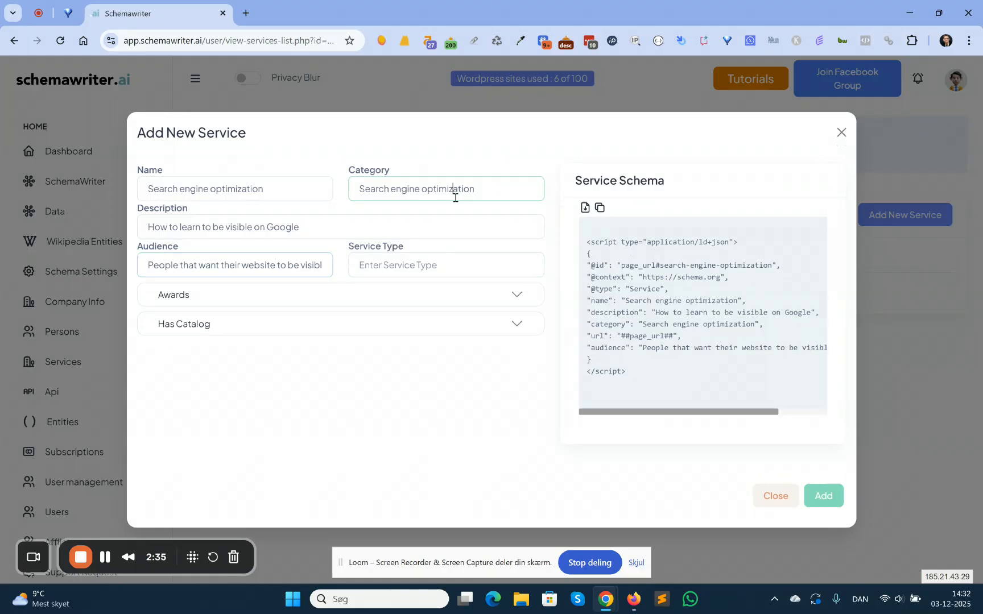
click(432, 264)
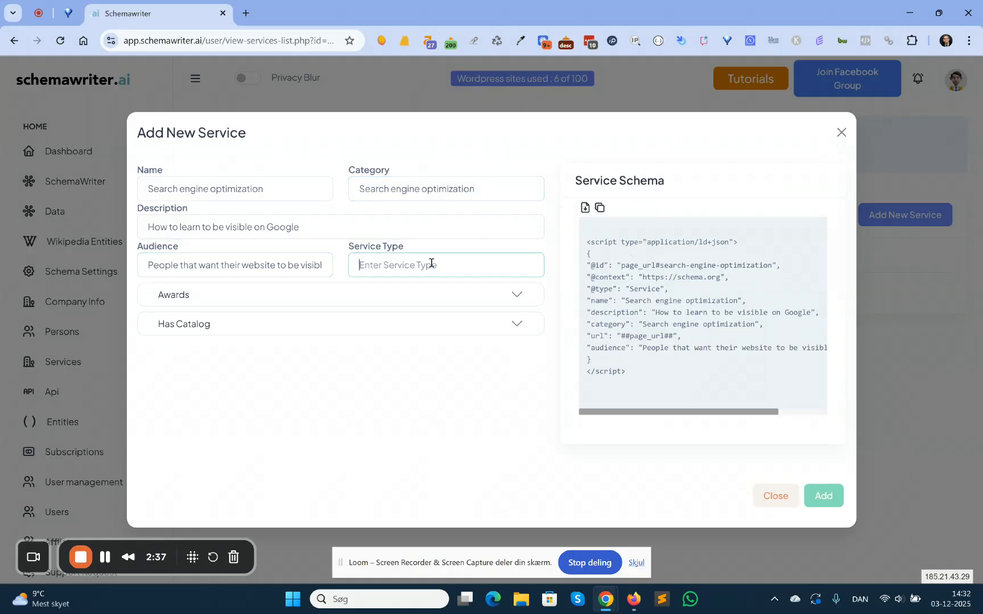
key(ctrl+v)
- Expand the Awards and Has Catalog sections of the new service
click(429, 293)
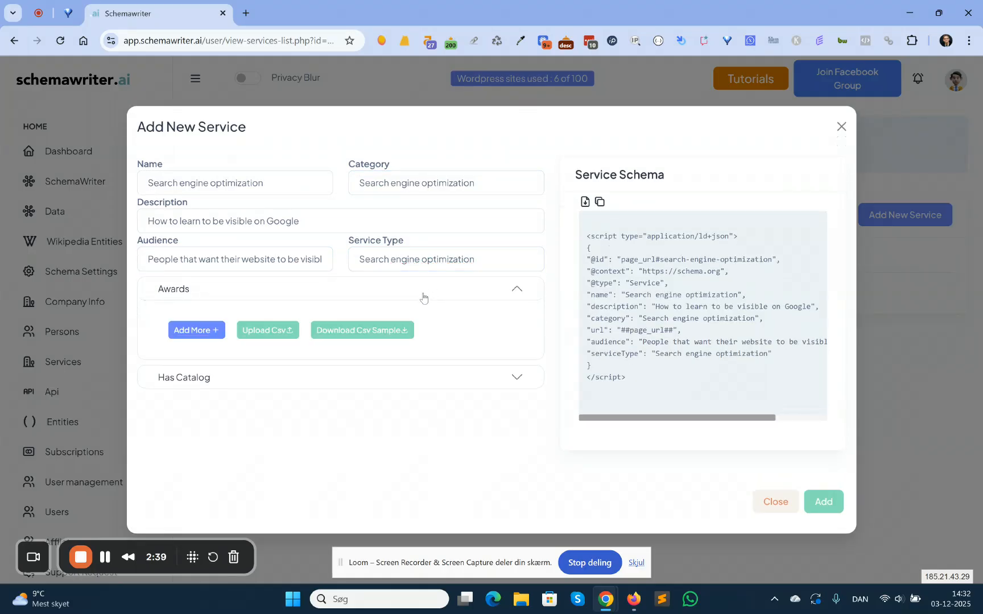
click(424, 295)
click(414, 324)
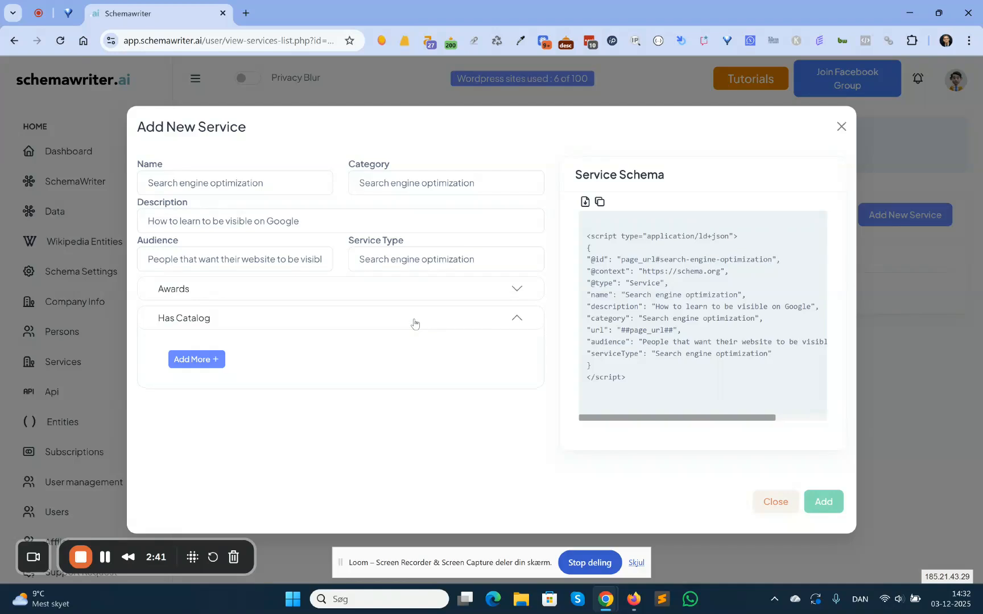
click(231, 296)
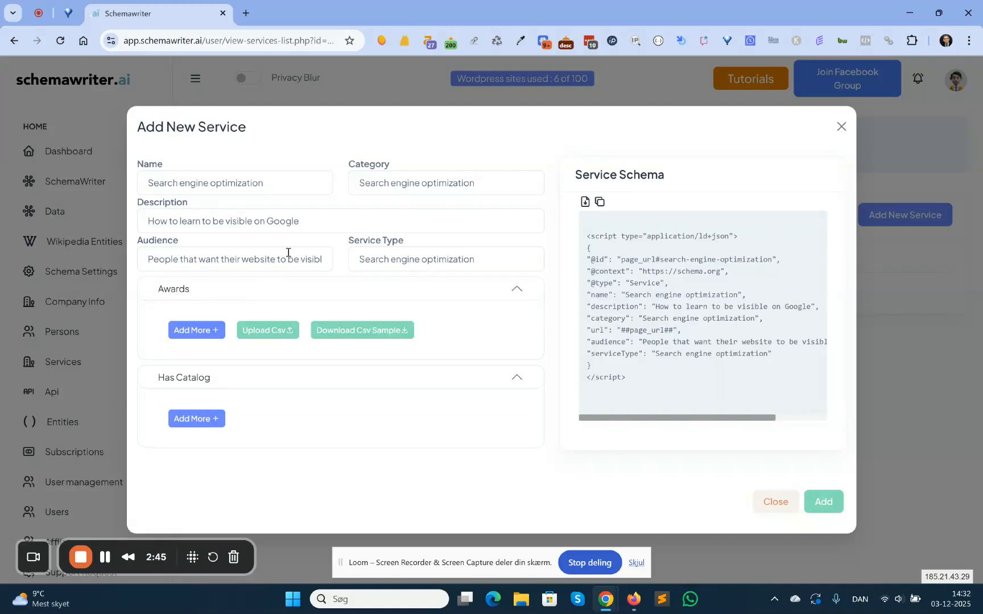
click(424, 173)
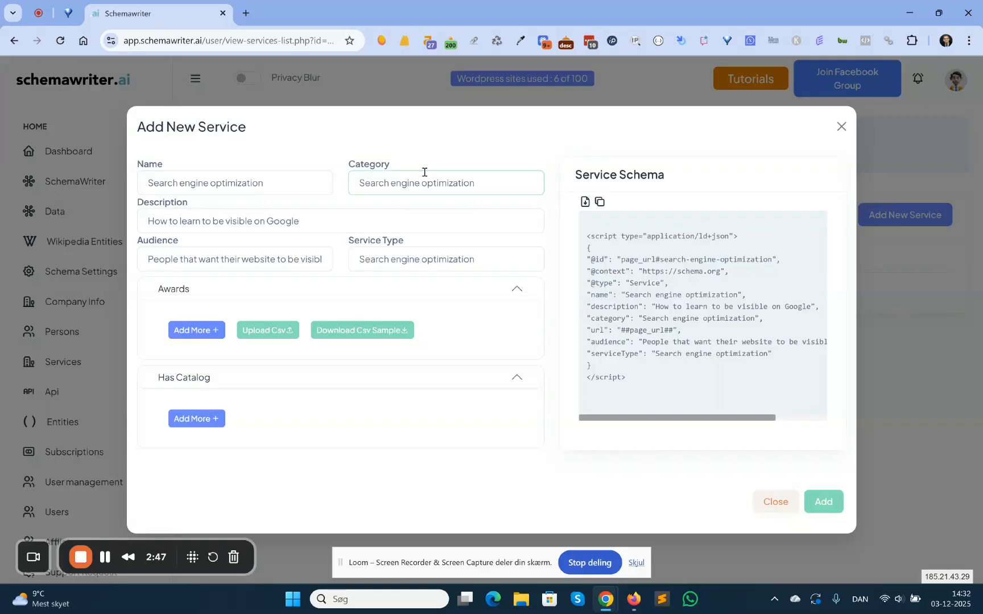
- Add an award reading "best Search engine optimization" to the service
click(193, 331)
click(208, 297)
text(best se)
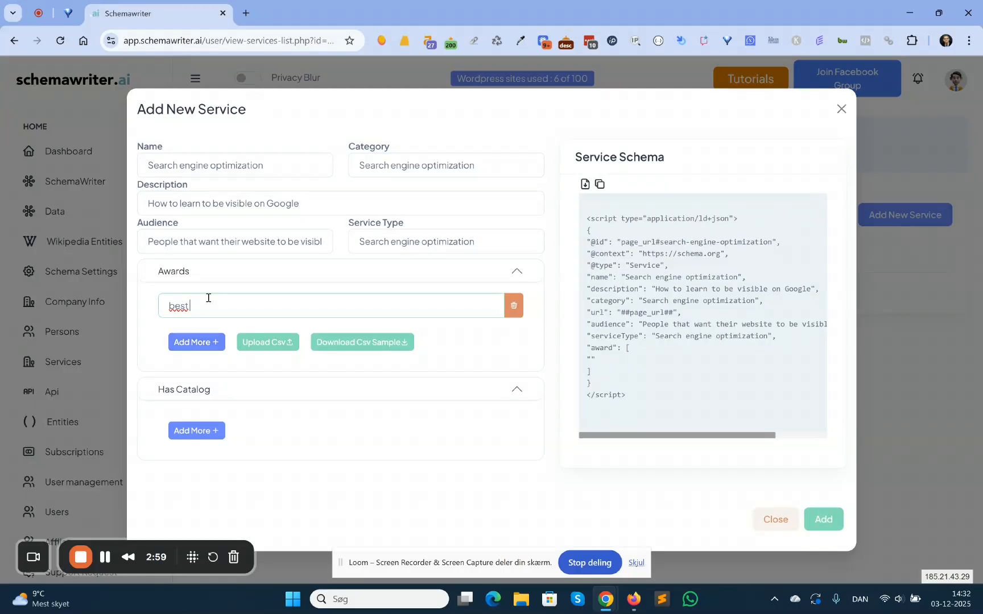
key(BackSpace)
key(BackSpace)
key(ctrl+v)
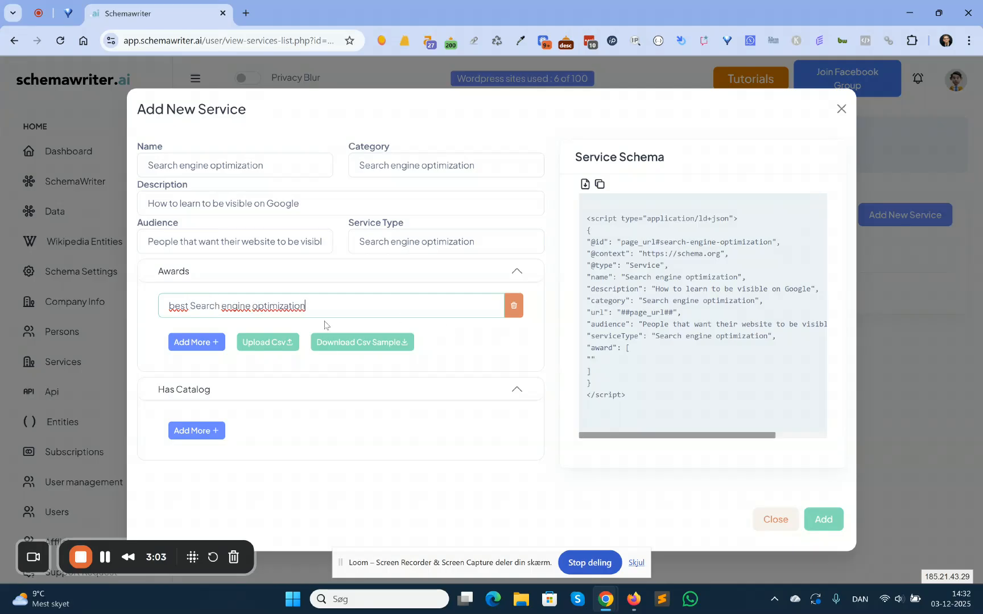
click(486, 351)
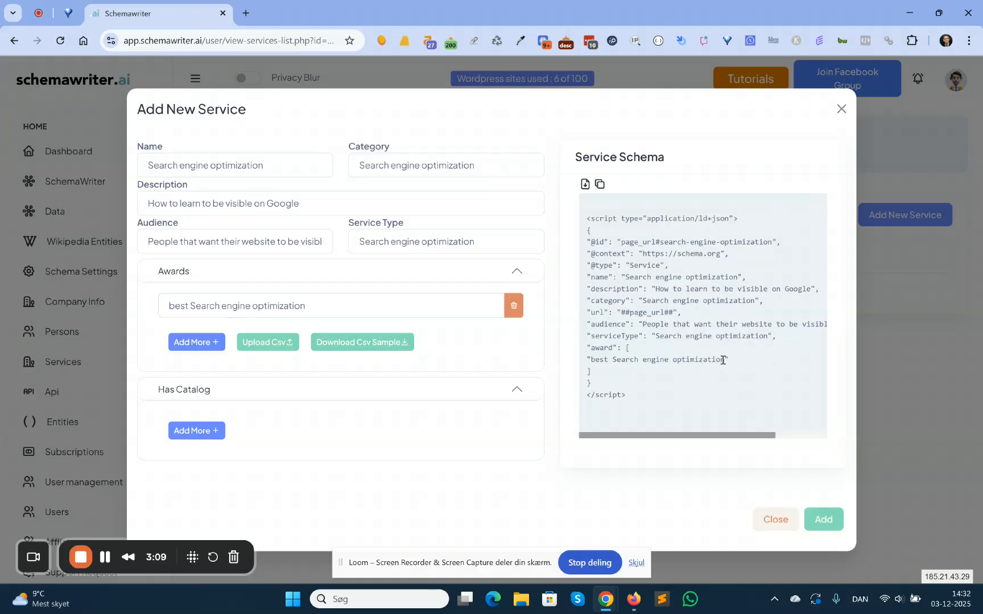
- Check the award text in the service schema and delete the award entry
drag(726, 360, 594, 359)
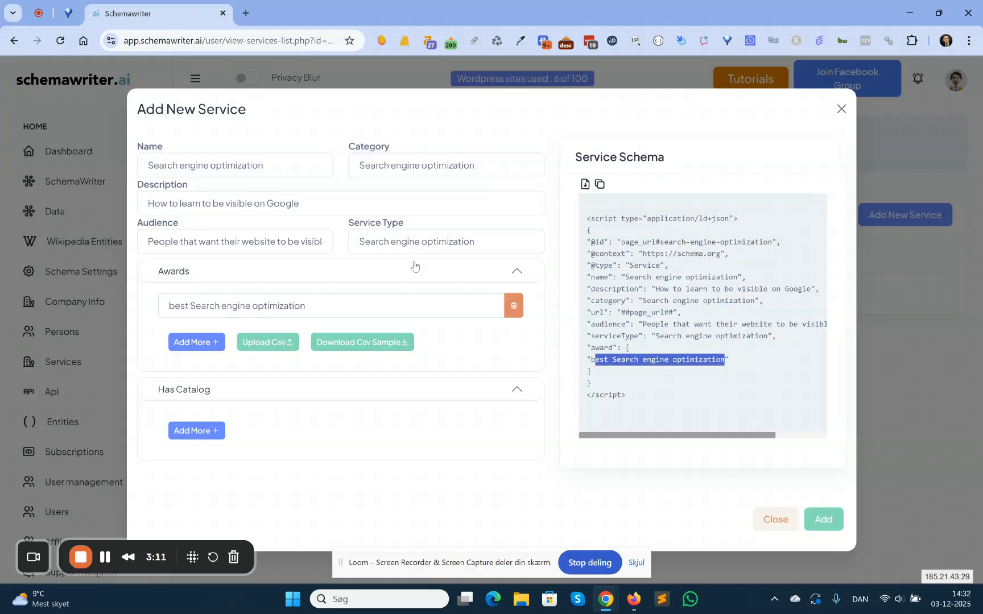
click(514, 305)
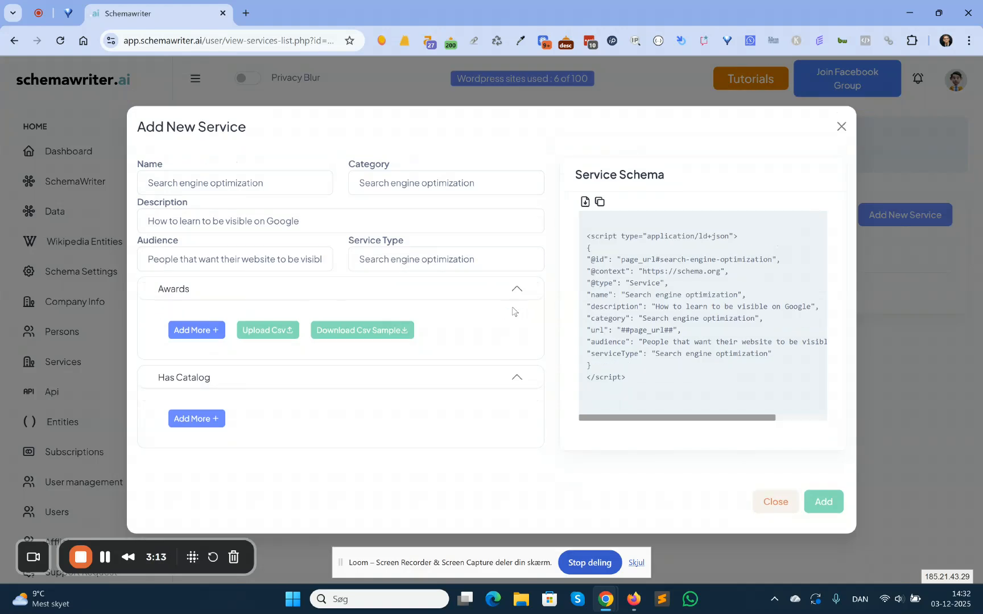
- Collapse the Awards section, then add an offer catalog under Has Catalog and expand its fields
click(517, 290)
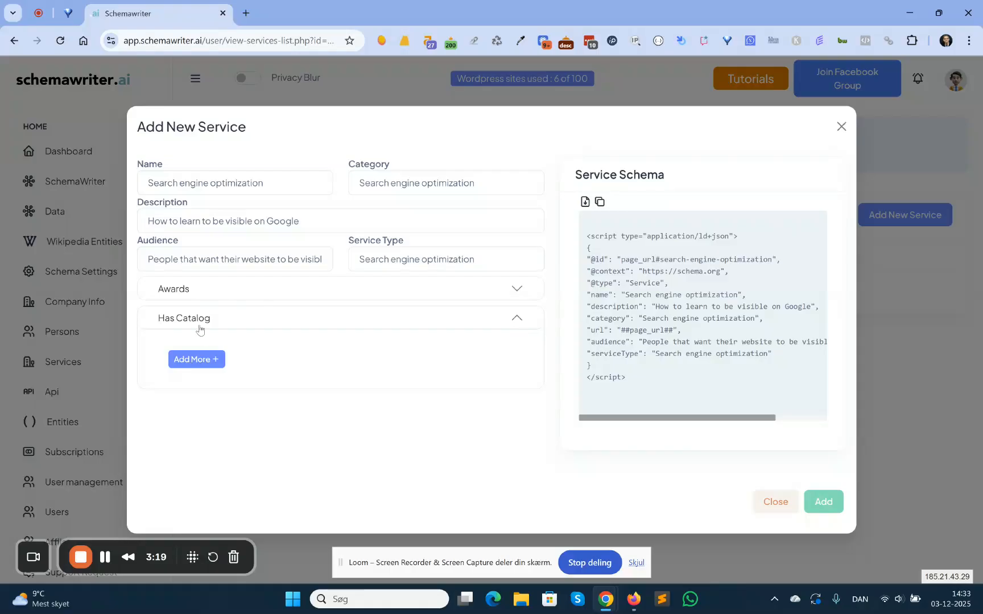
click(196, 359)
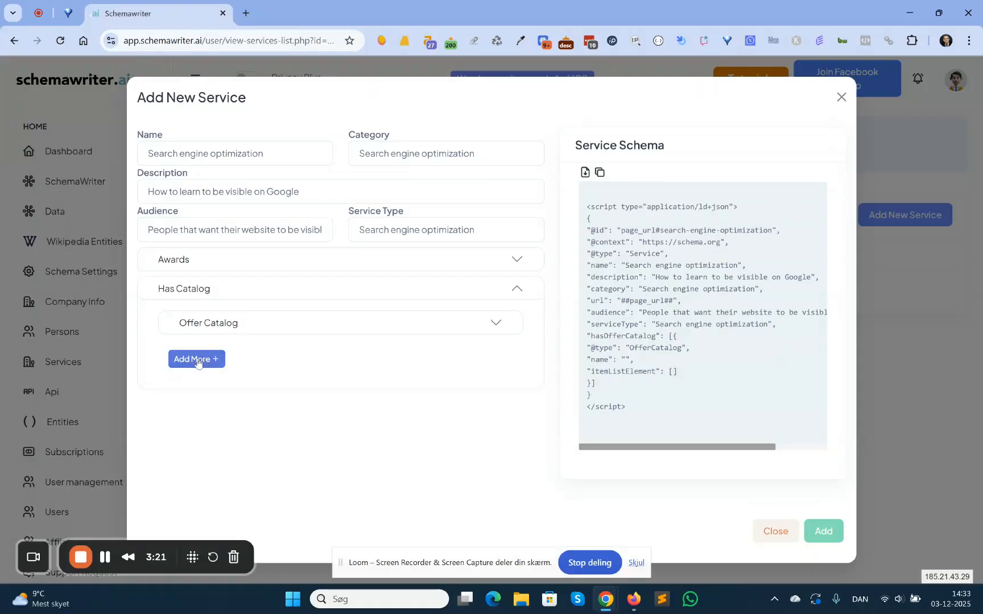
click(306, 324)
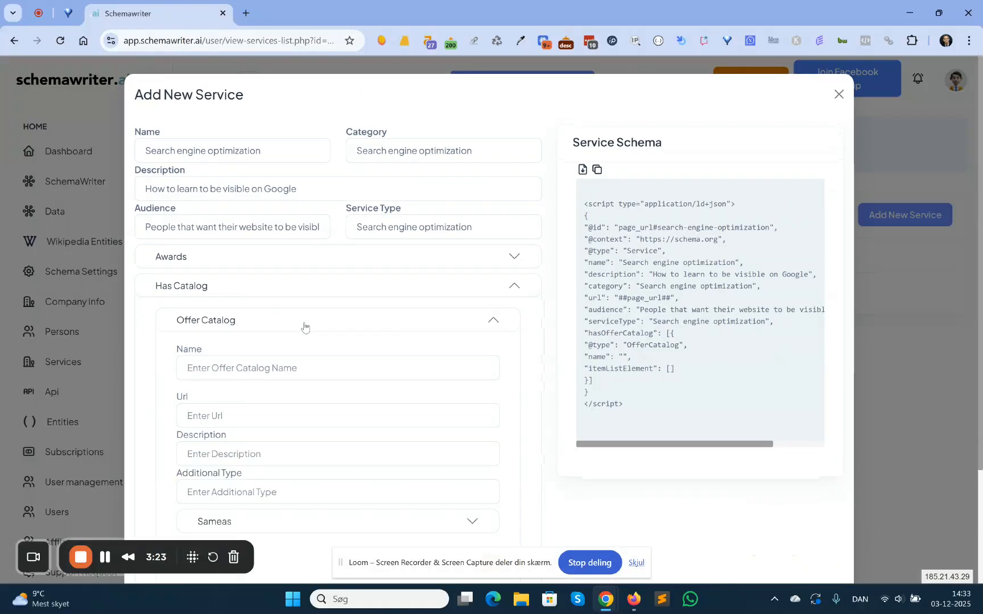
scroll(305, 324, down, 2)
click(235, 245)
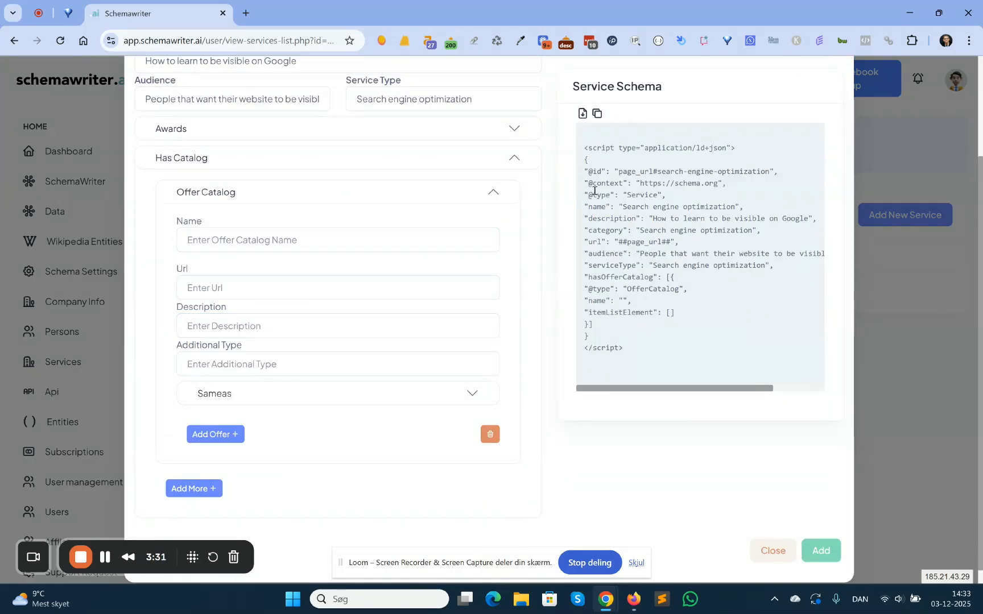
- Check the name and service type in the service schema, then add two offers to the offer catalog
drag(620, 199, 653, 211)
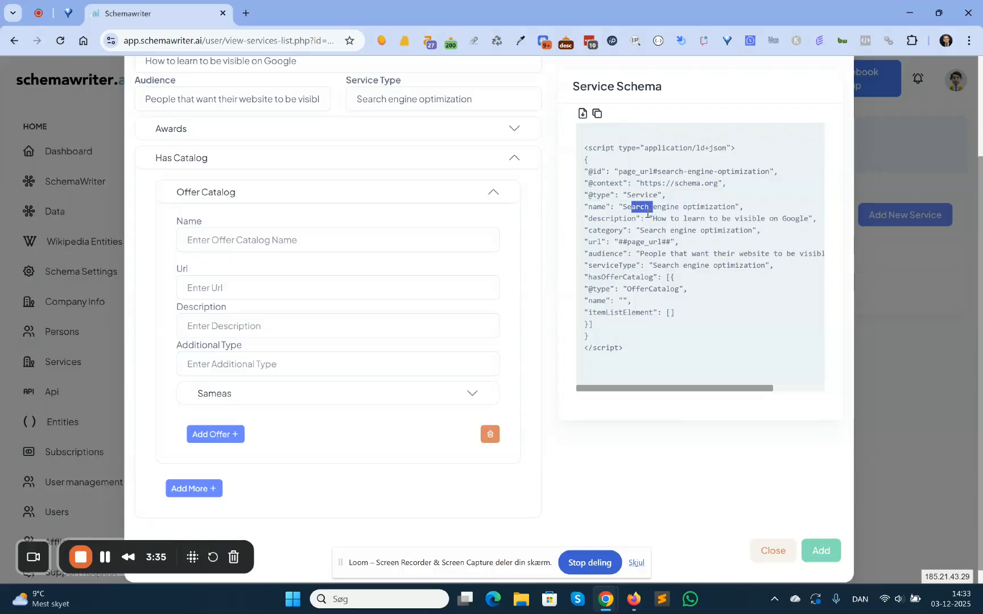
mouse_move(657, 266)
mouse_down()
mouse_move(706, 267)
mouse_move(647, 267)
mouse_up()
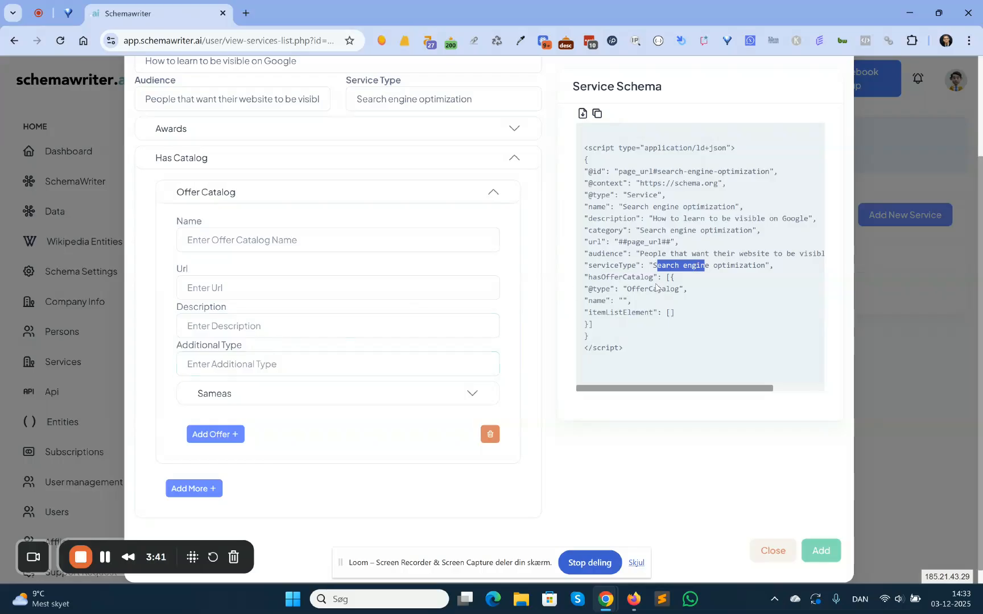
scroll(313, 432, down, 1)
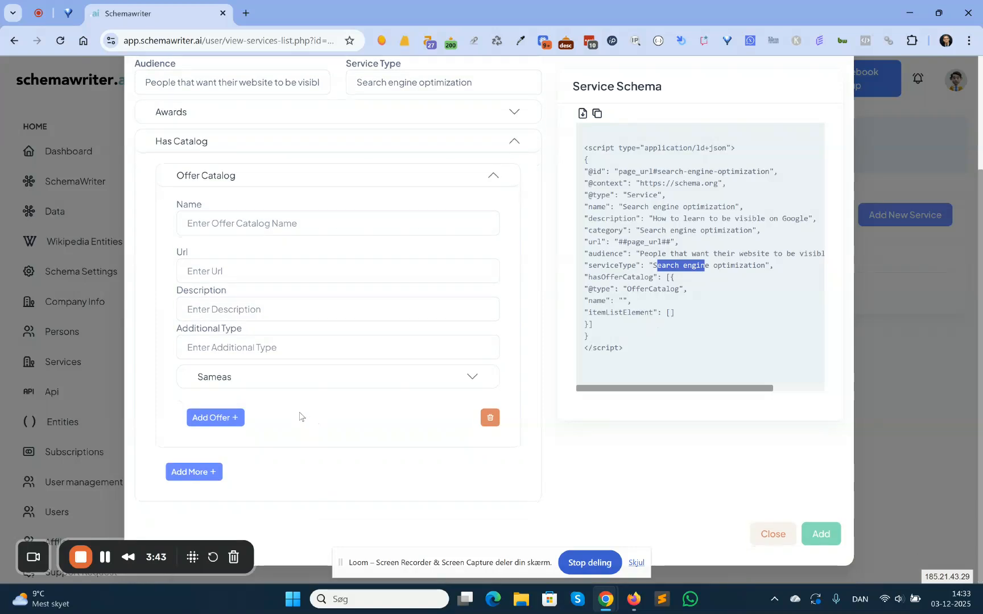
click(239, 420)
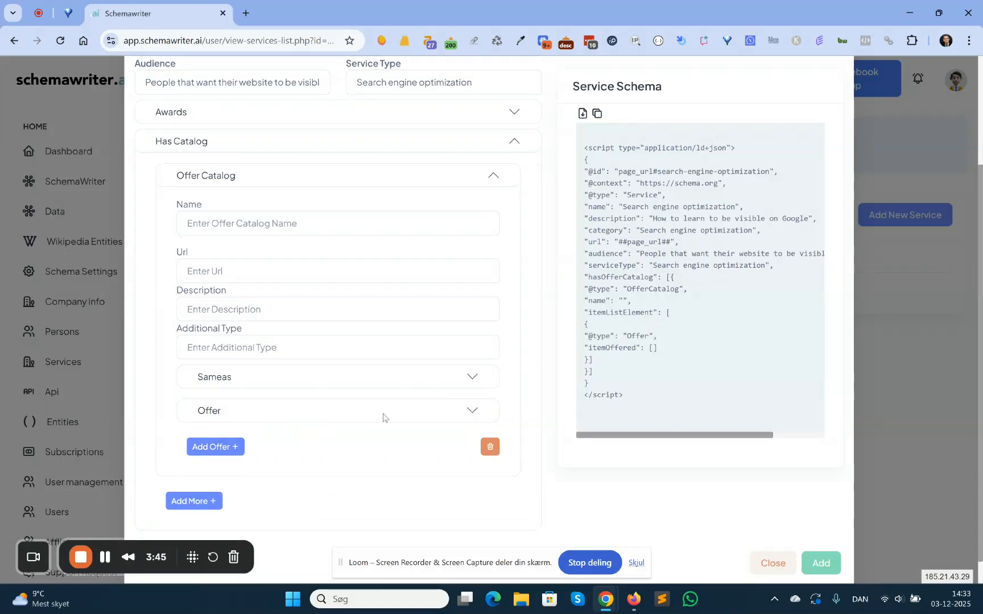
click(230, 452)
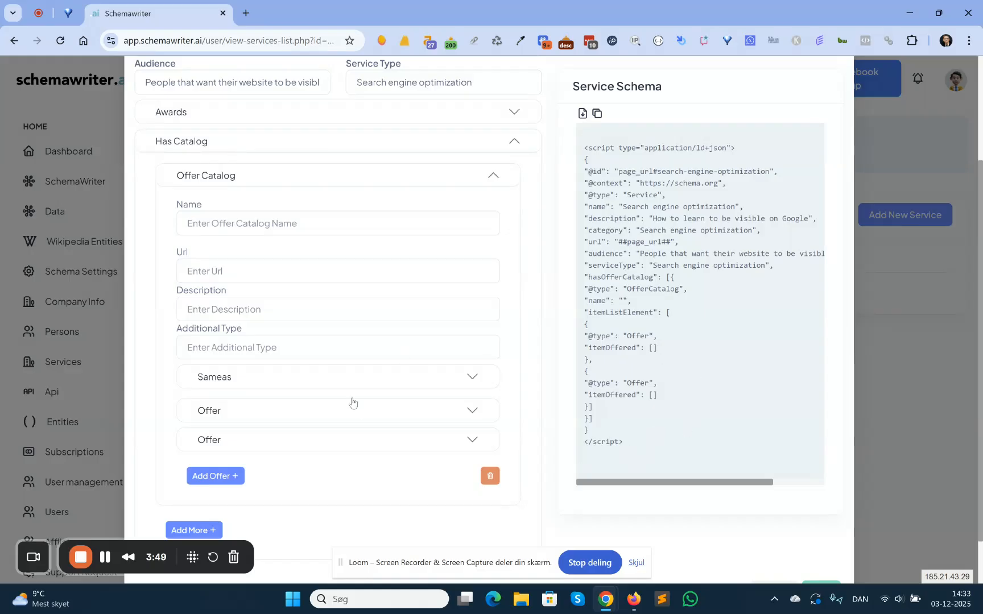
- Expand the first offer in the catalog and copy the service's category text for its name
scroll(357, 393, down, 1)
click(477, 357)
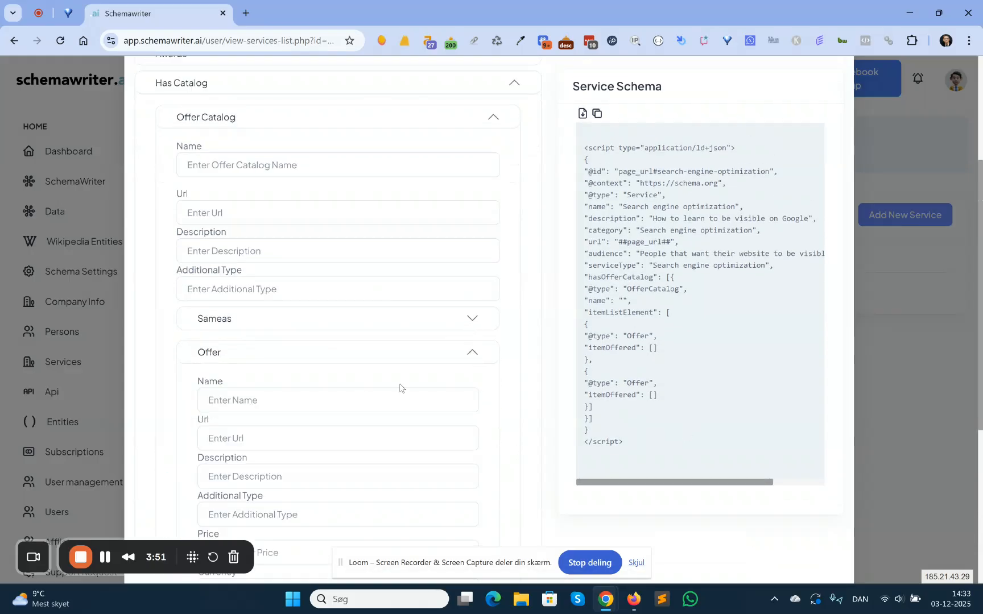
scroll(349, 305, down, 1)
scroll(453, 213, up, 5)
click(473, 154)
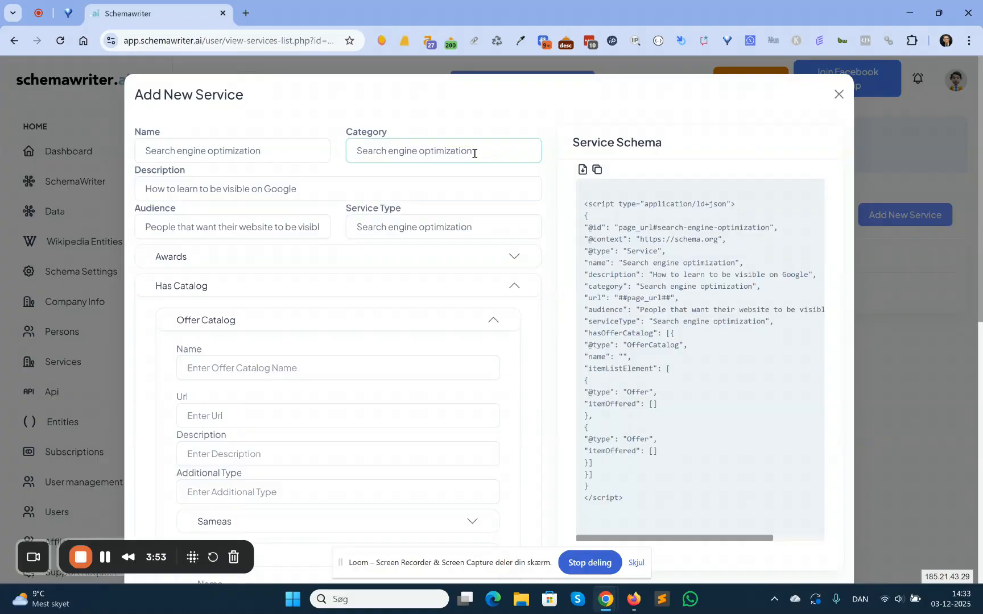
drag(473, 151, 354, 157)
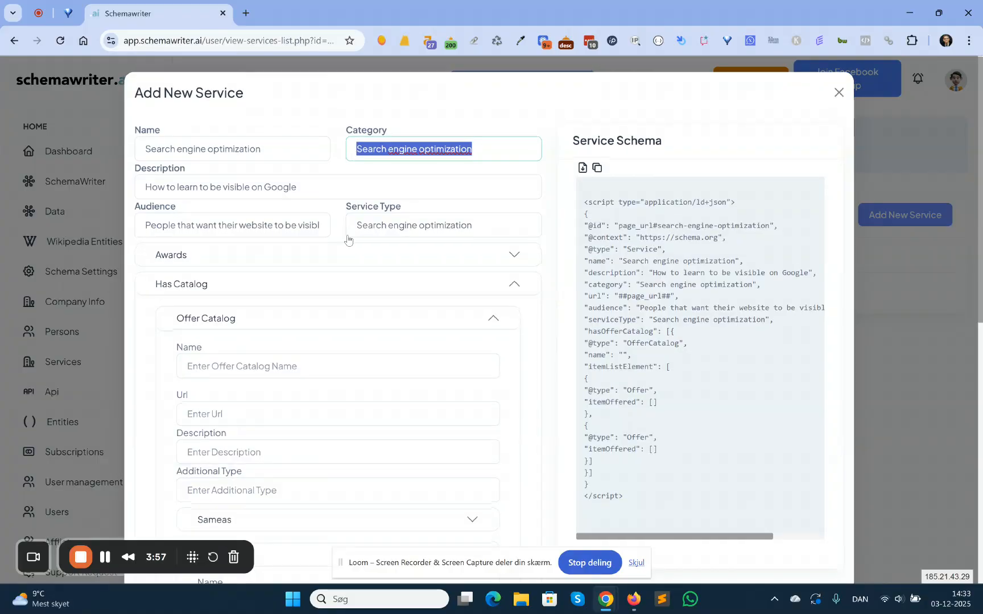
- Name the first offer "local Search engine optimization", reusing the copied category text
scroll(318, 368, down, 7)
scroll(318, 369, up, 2)
click(354, 305)
scroll(351, 354, down, 1)
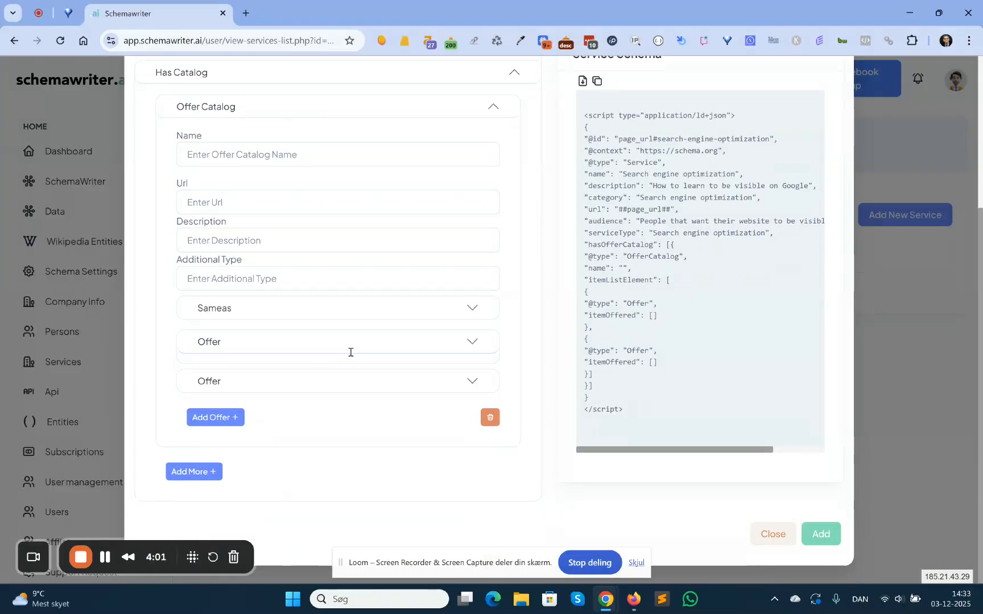
click(351, 351)
click(279, 348)
text(Search engine optimization)
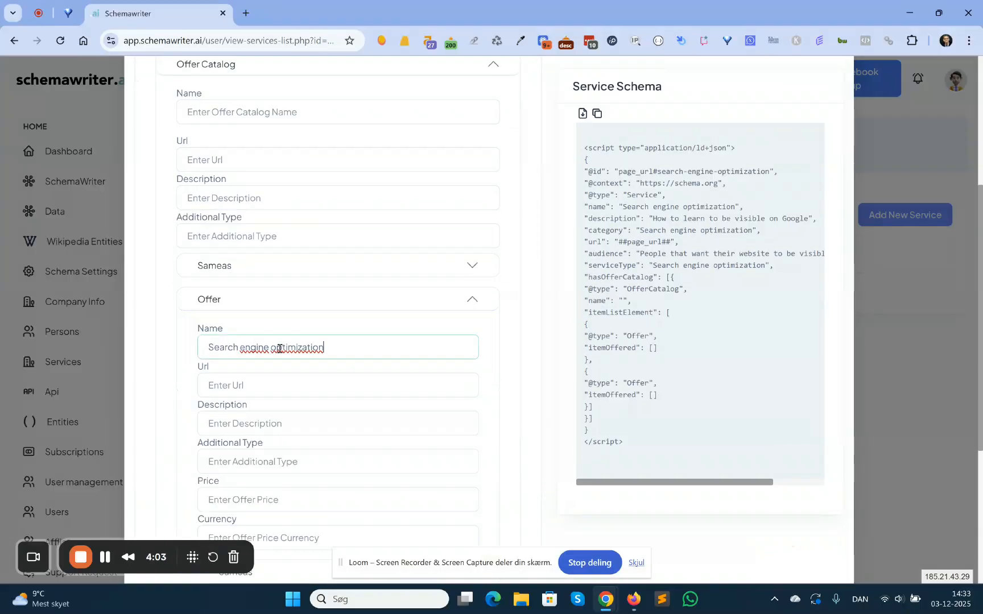
key(Home)
text(local)
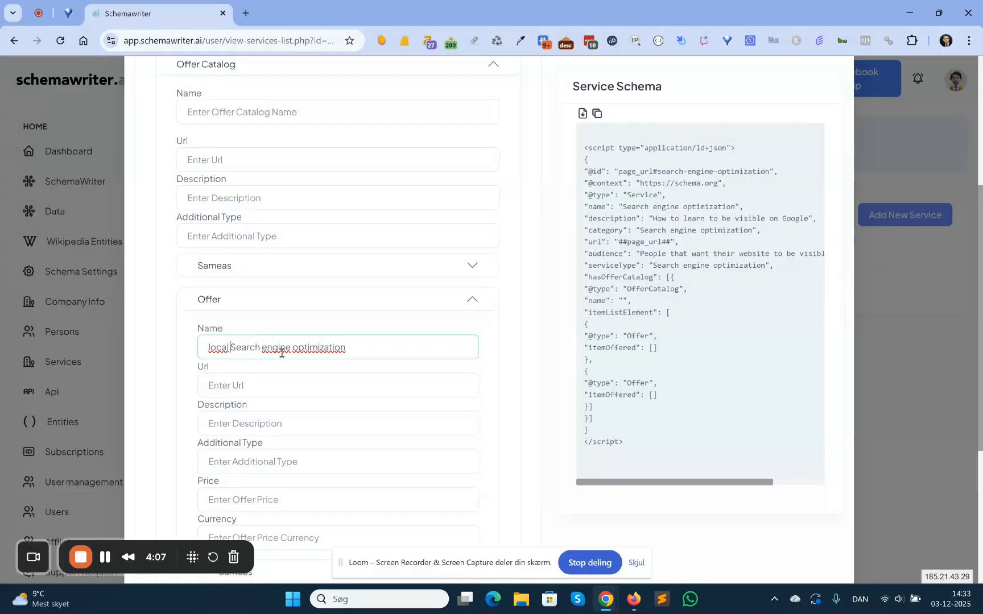
click(246, 13)
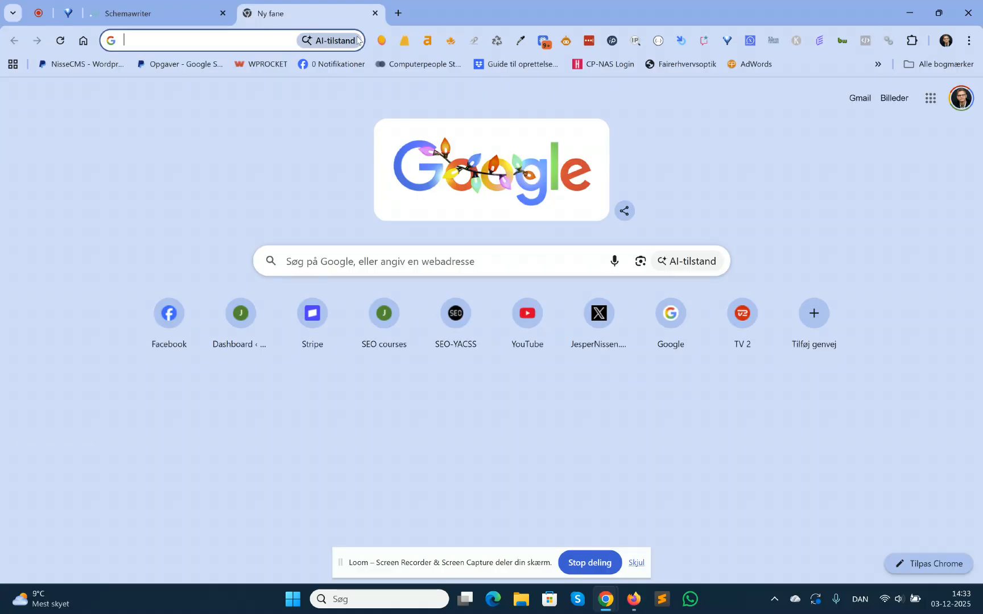
click(374, 13)
- Copy the first offer's name into its description, giving "local Search engine optimization"
scroll(266, 315, down, 2)
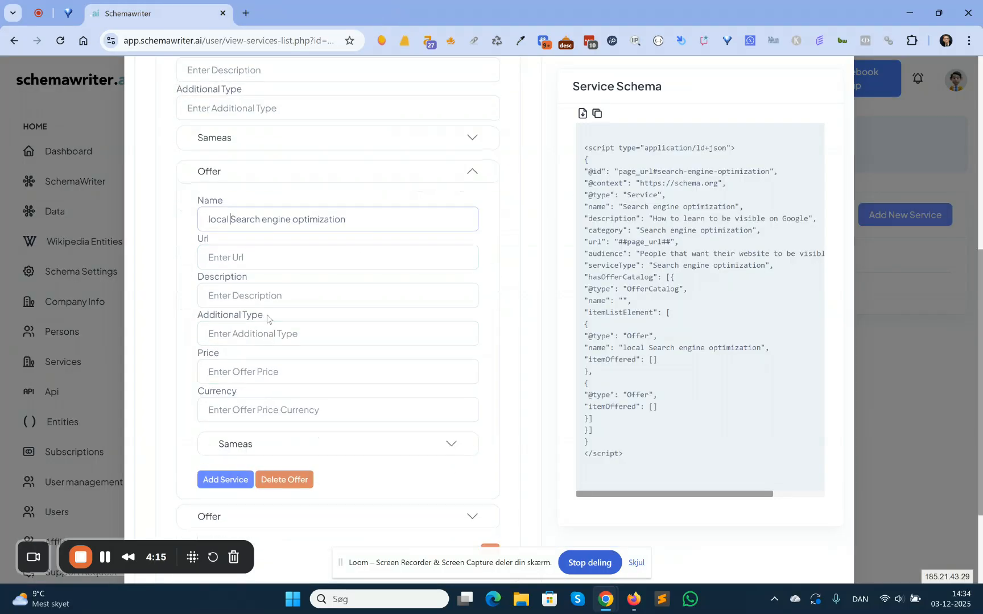
click(355, 227)
key(ctrl+shift+Left)
key(ctrl+shift+Left)
key(ctrl+shift+Left)
key(ctrl+shift+Left)
key(ctrl+c)
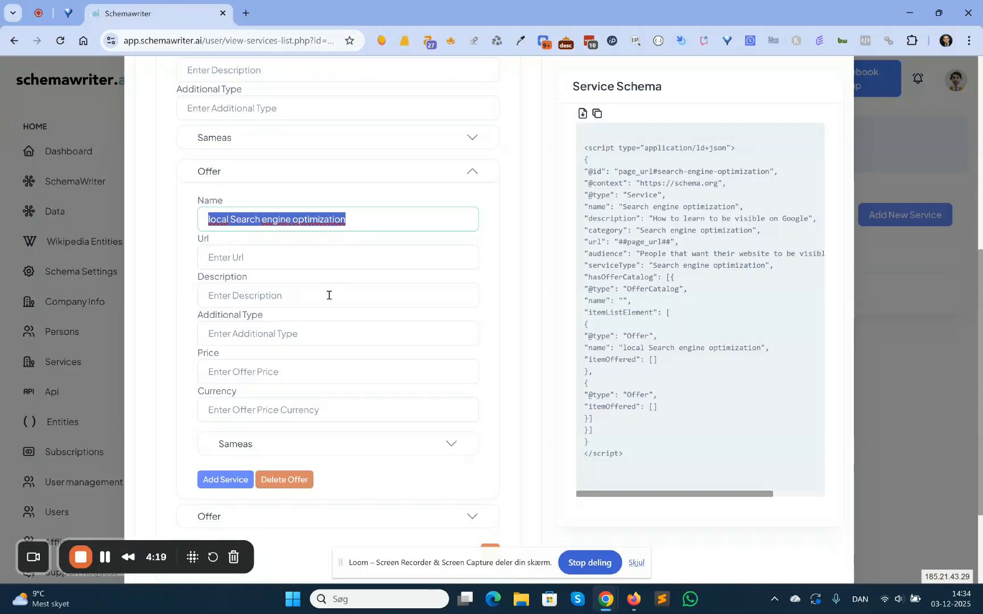
click(323, 299)
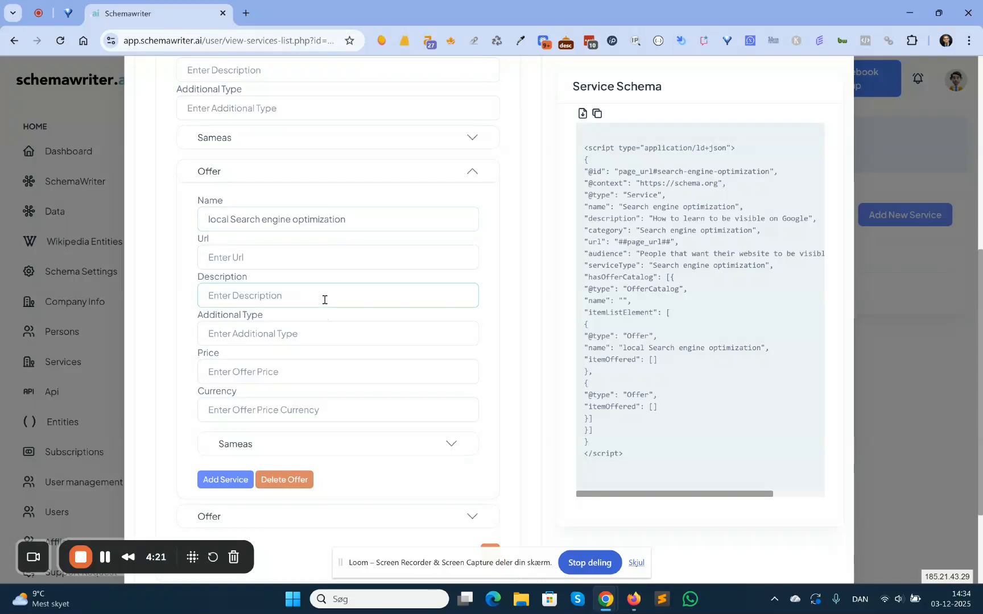
key(ctrl+v)
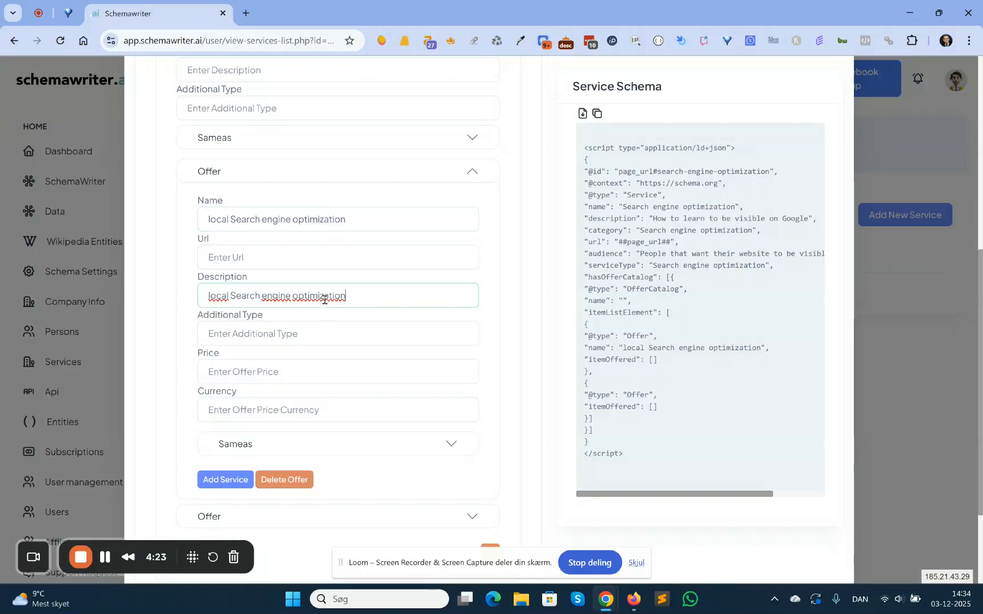
- Set the first offer's price to 500 and its currency to usd
click(325, 368)
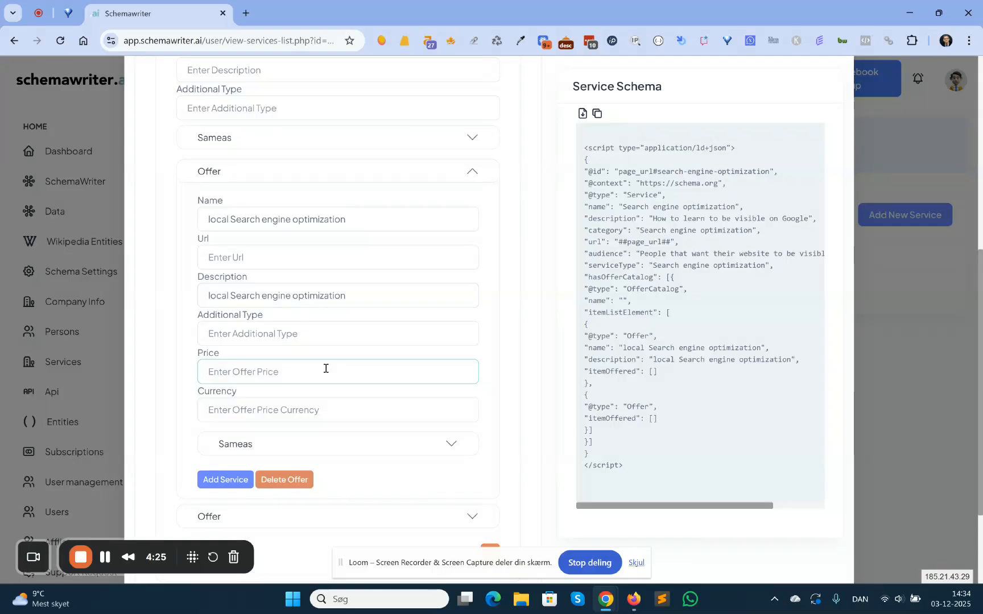
text(500)
click(341, 410)
text(usd)
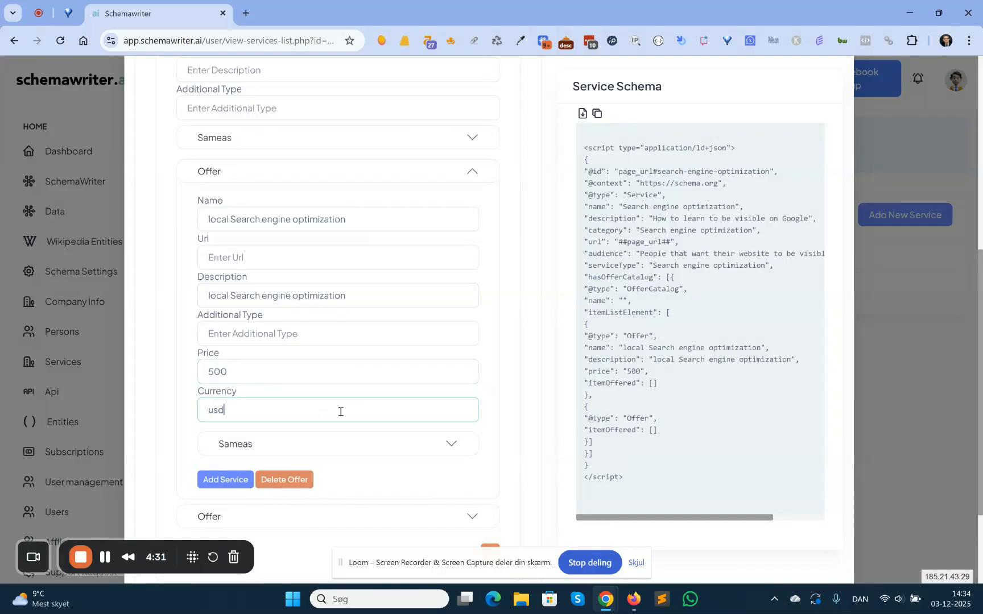
click(356, 478)
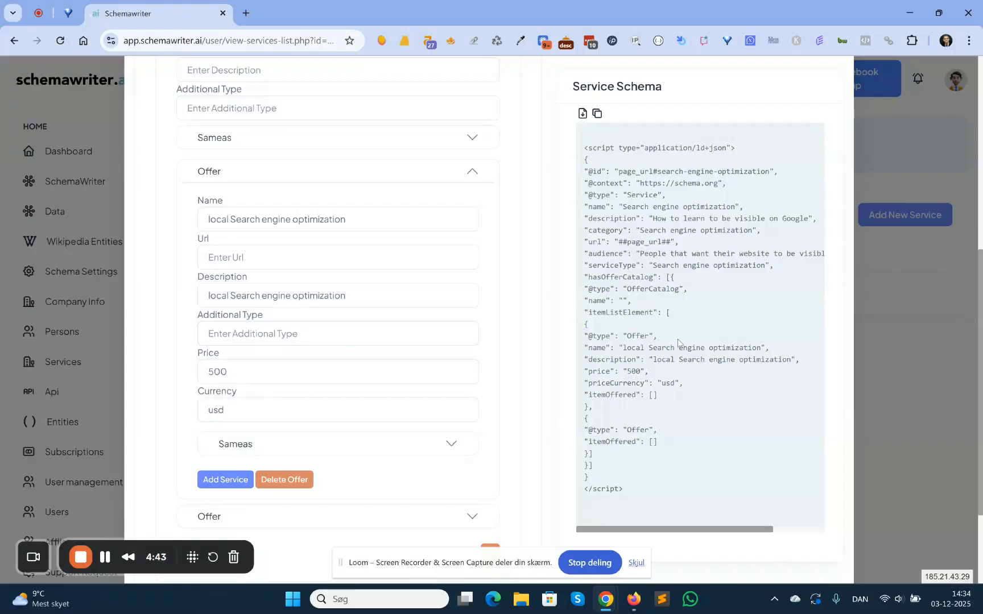
- Collapse the first offer, expand the second, and name it "national" followed by the copied text "local Search engine optimization"
click(482, 180)
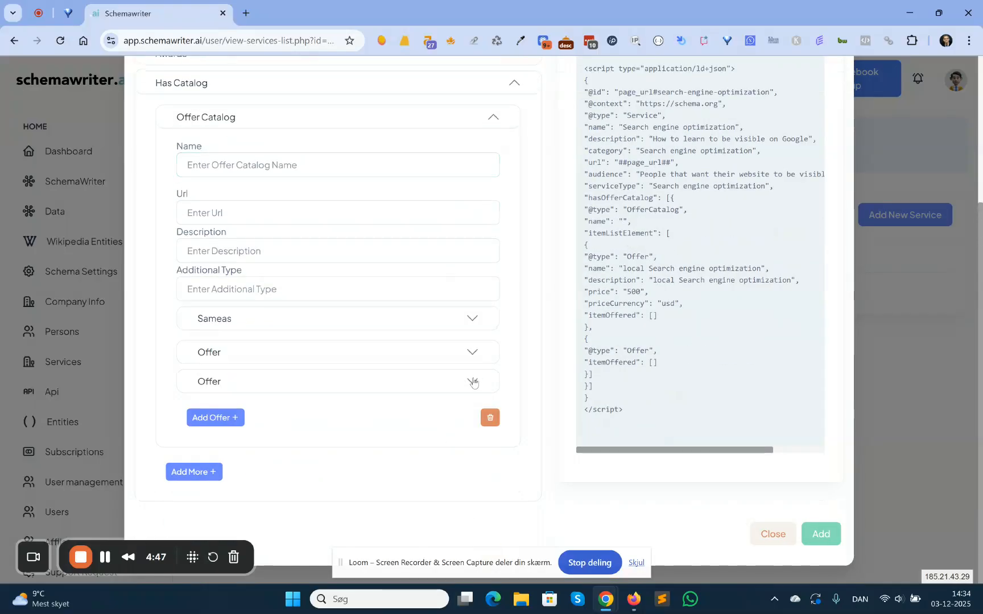
click(473, 382)
click(330, 427)
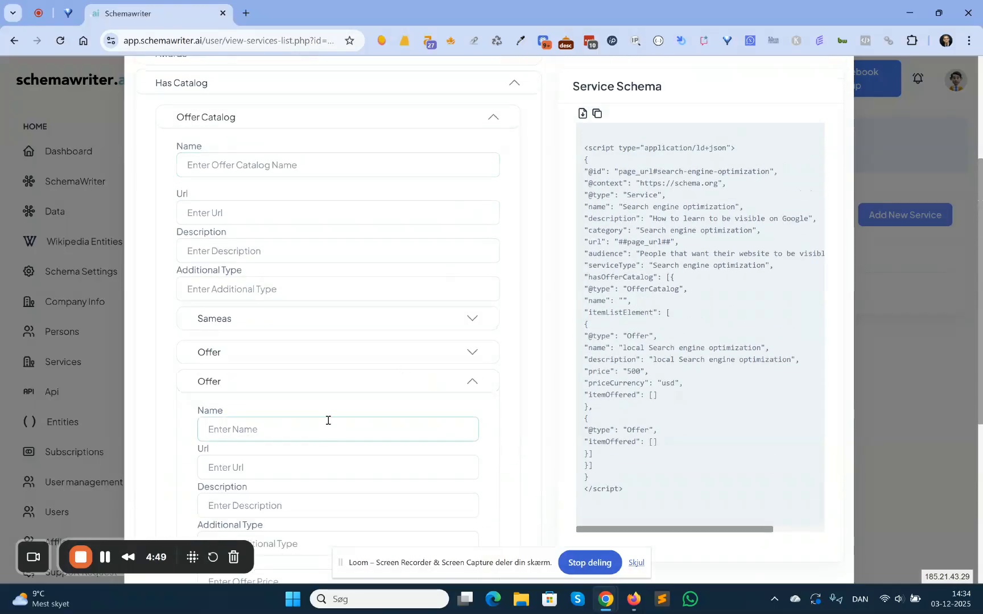
text(nation)
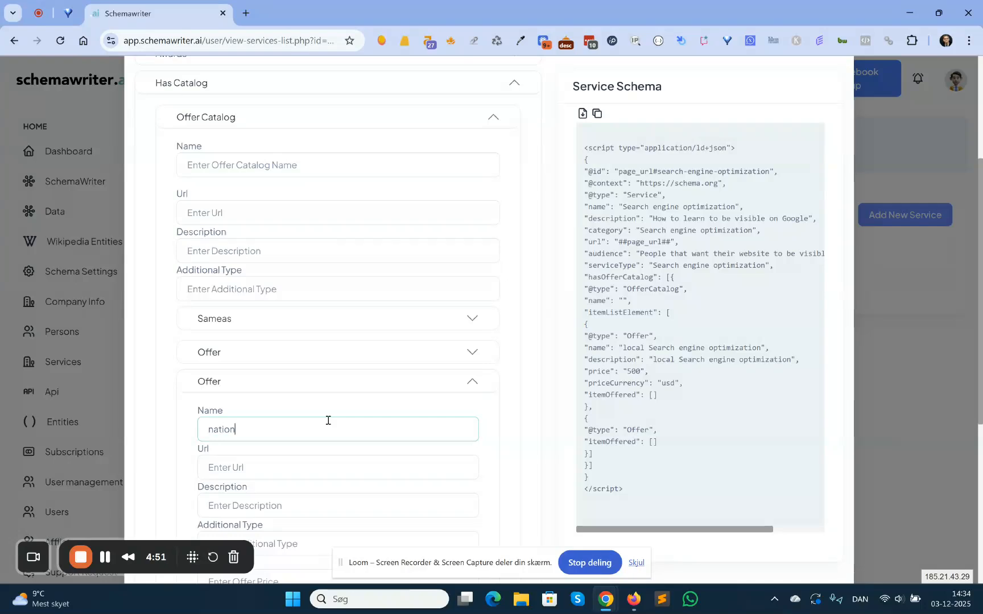
text(al)
key(ctrl+v)
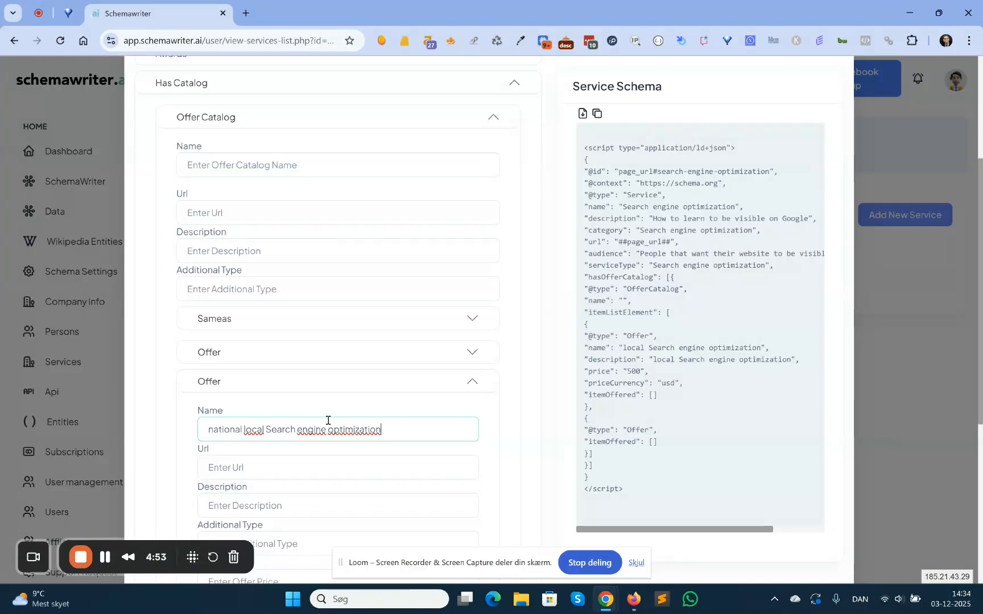
- Remove the word "local" from the second offer's name so it reads "national Search engine optimization"
key(ctrl+a)
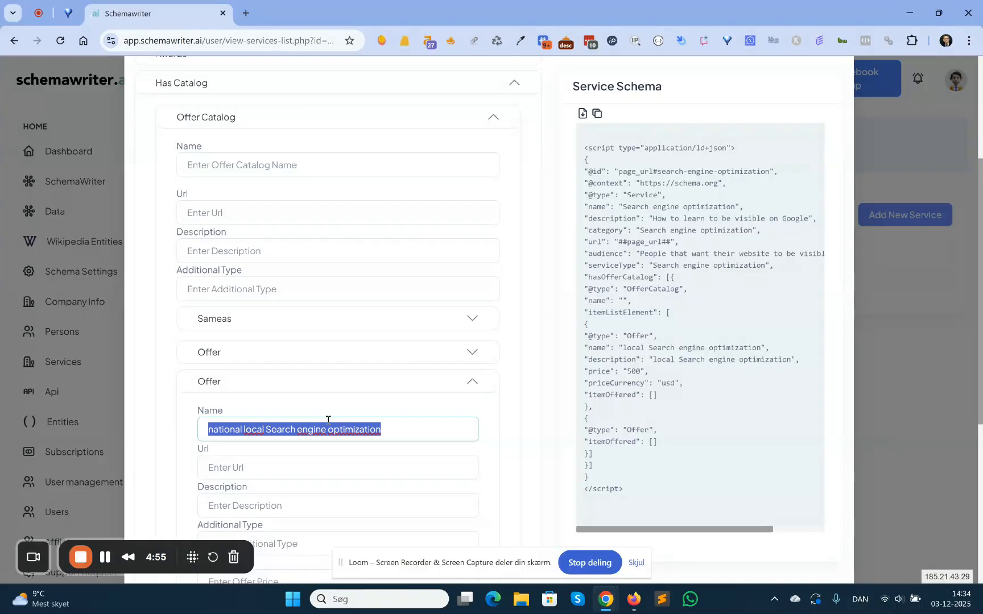
key(Home)
key(Right)
key(Right)
key(Right)
key(Right)
key(Right)
key(Right)
key(Right)
key(Right)
key(Right)
key(Right)
key(Right)
key(Right)
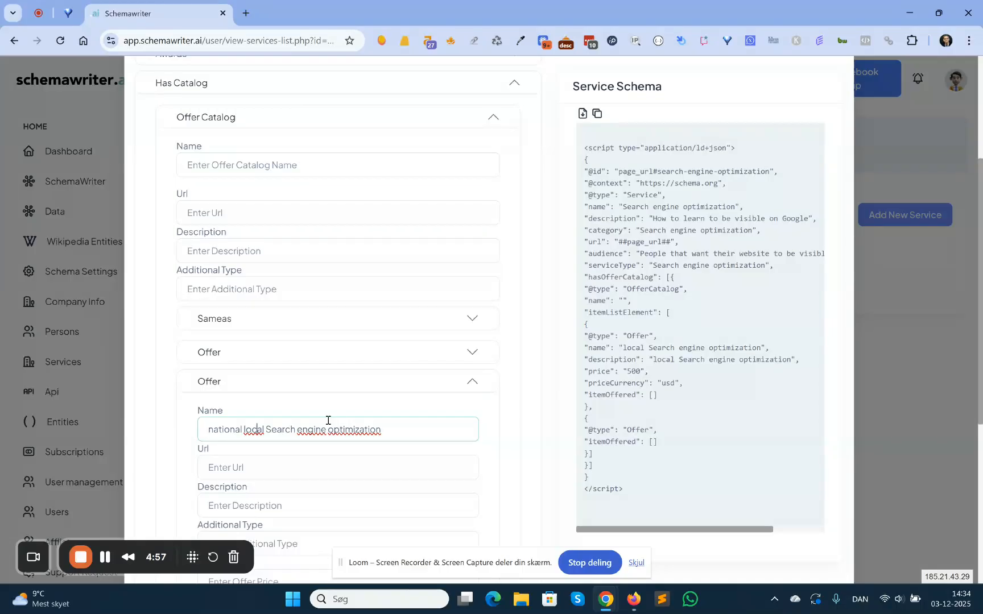
key(BackSpace)
key(BackSpace)
key(BackSpace)
key(BackSpace)
key(BackSpace)
key(BackSpace)
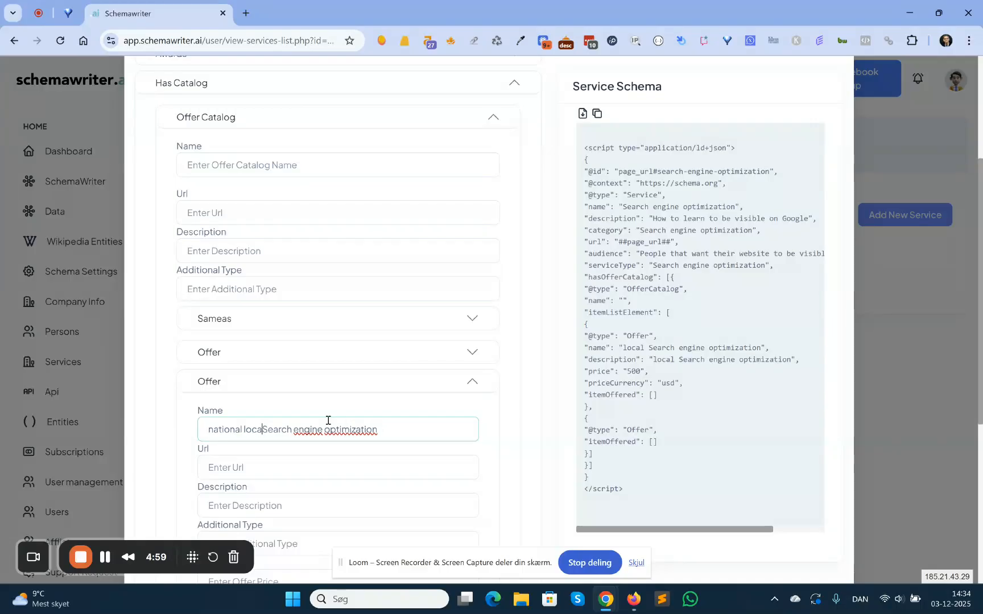
- Copy the second offer's name into its description, giving "national Search engine optimization"
key(ctrl+a)
key(ctrl+c)
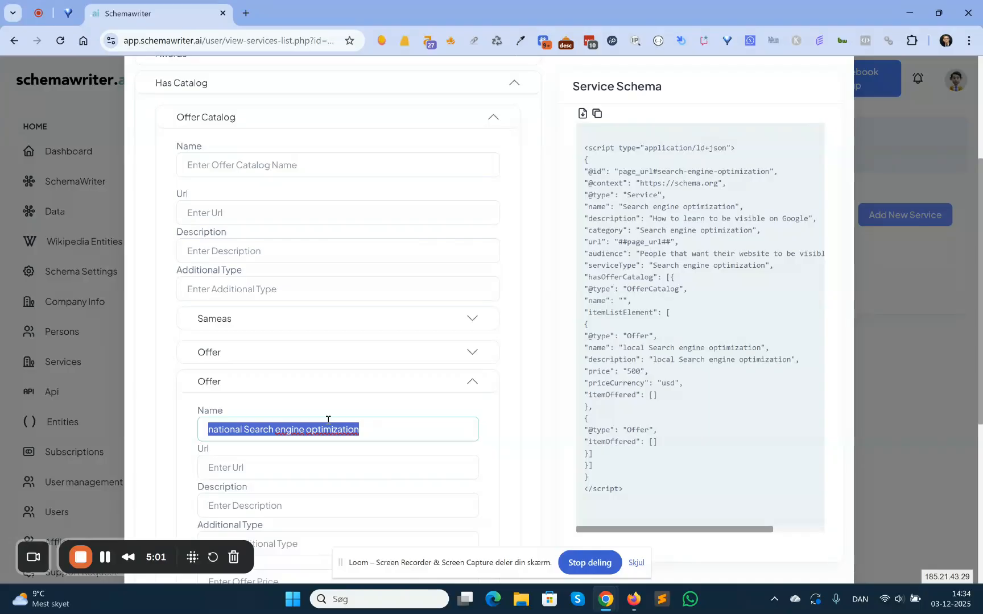
scroll(358, 367, down, 3)
click(269, 312)
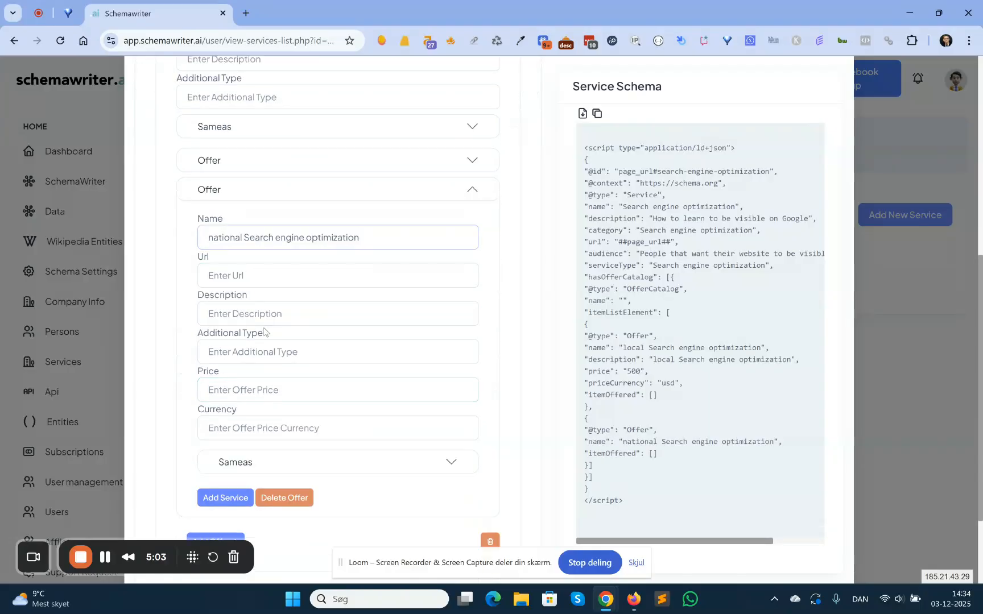
key(ctrl+v)
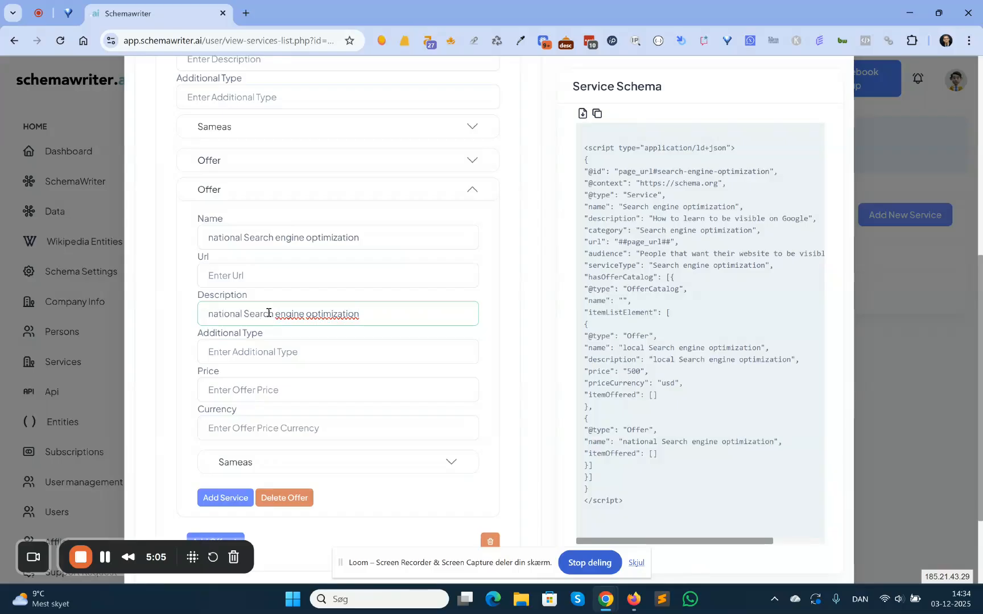
- Set the second offer's price to 500 and its currency to usd
click(271, 391)
text(500)
key(Tab)
text(usd)
scroll(273, 469, down, 2)
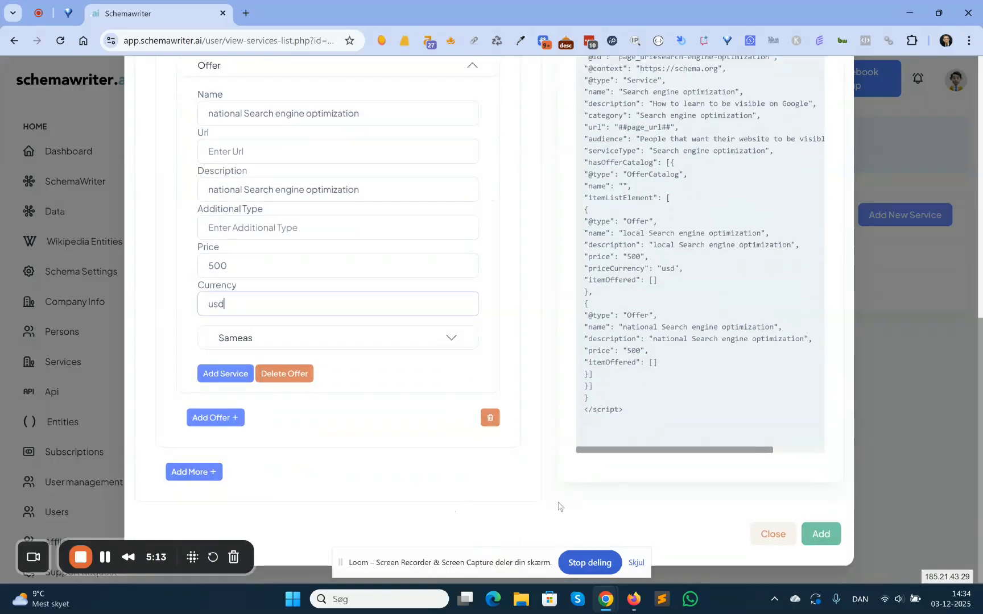
click(340, 483)
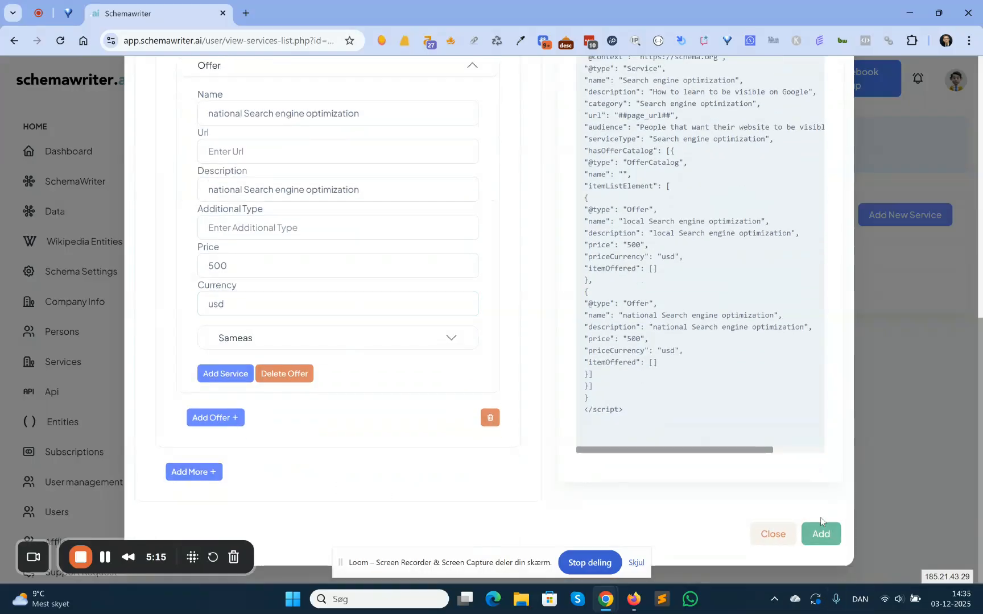
- Add the search engine optimization service to the list and reopen it to review its generated schema
click(821, 535)
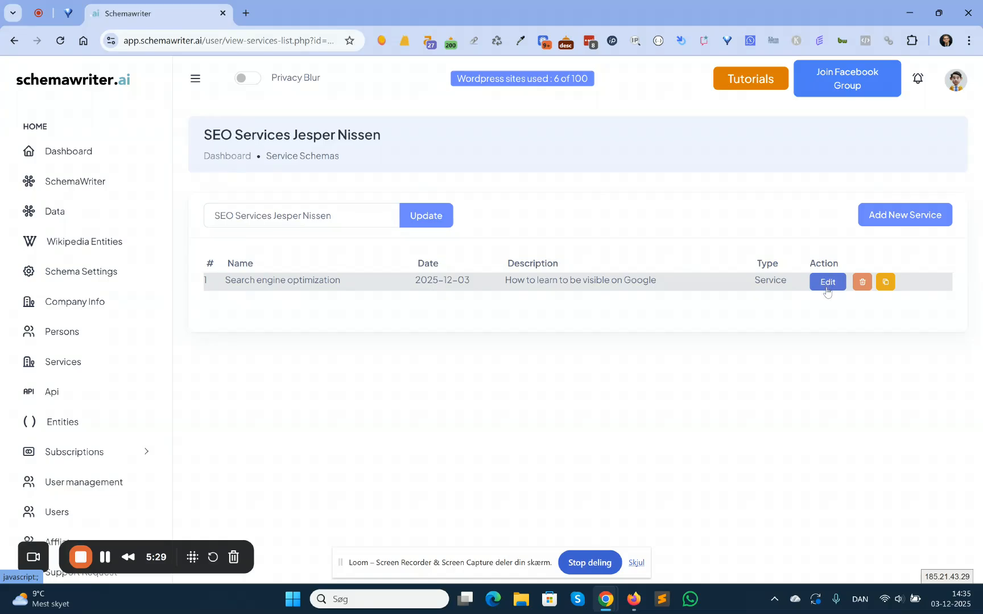
click(826, 281)
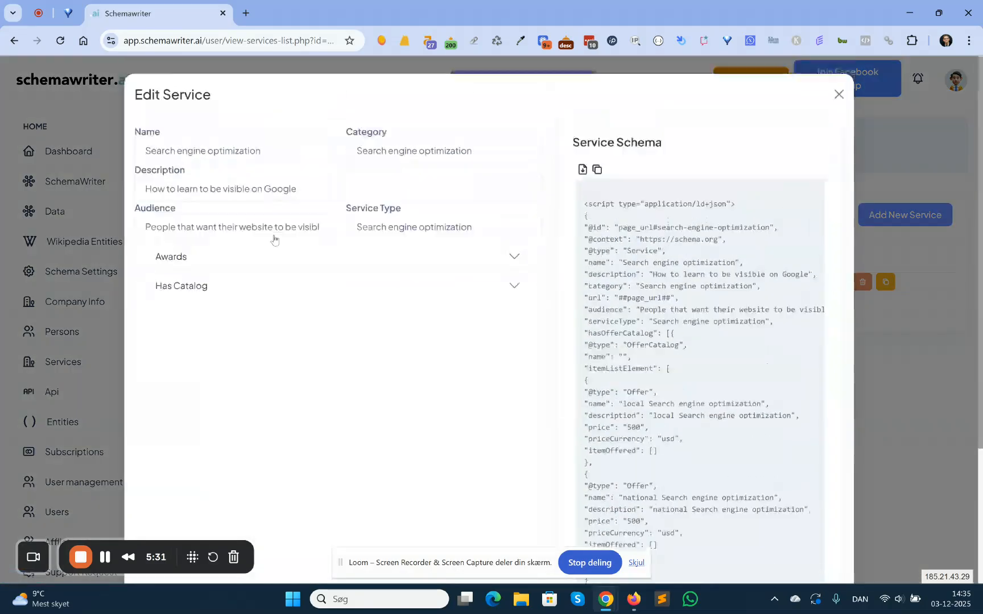
scroll(571, 257, down, 3)
scroll(612, 270, up, 3)
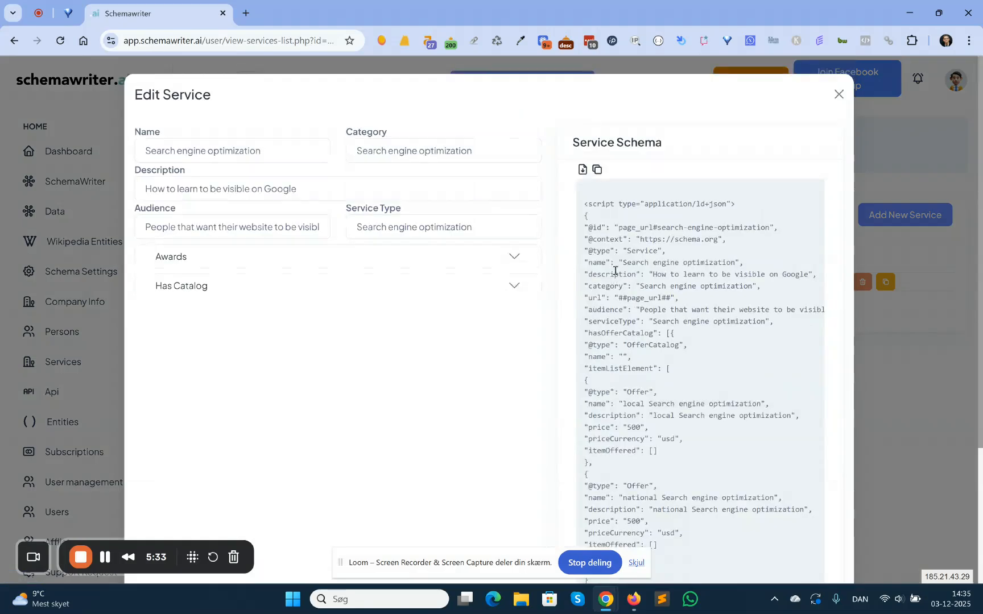
scroll(803, 541, down, 5)
click(757, 539)
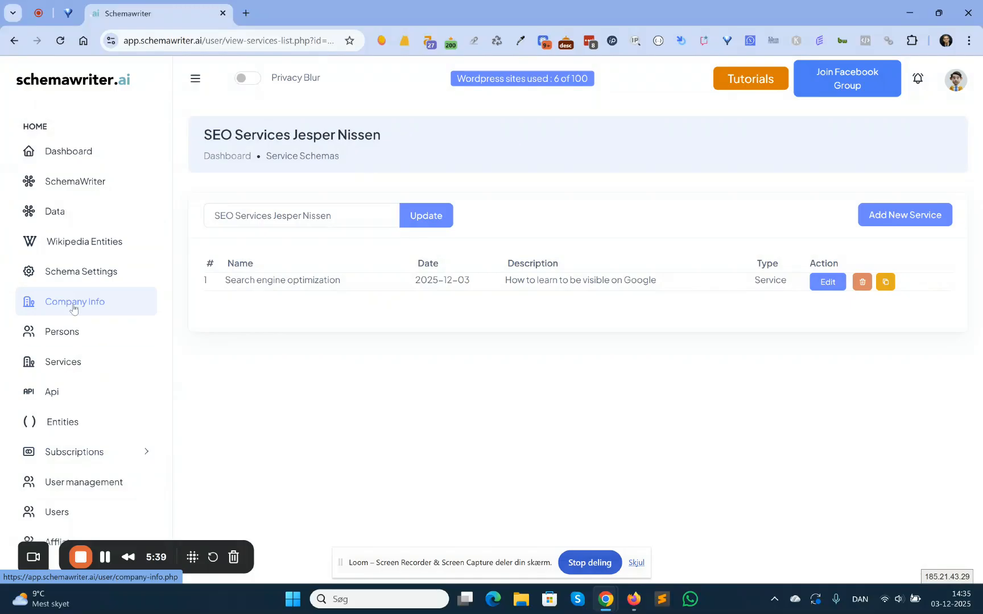
- Search the company info list by the owner's first name
click(73, 315)
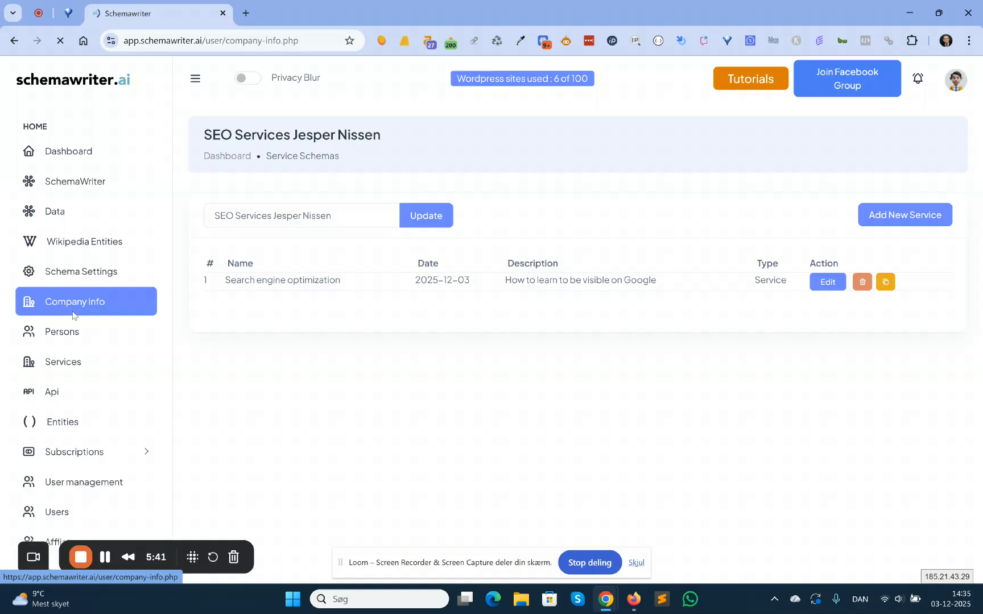
click(294, 271)
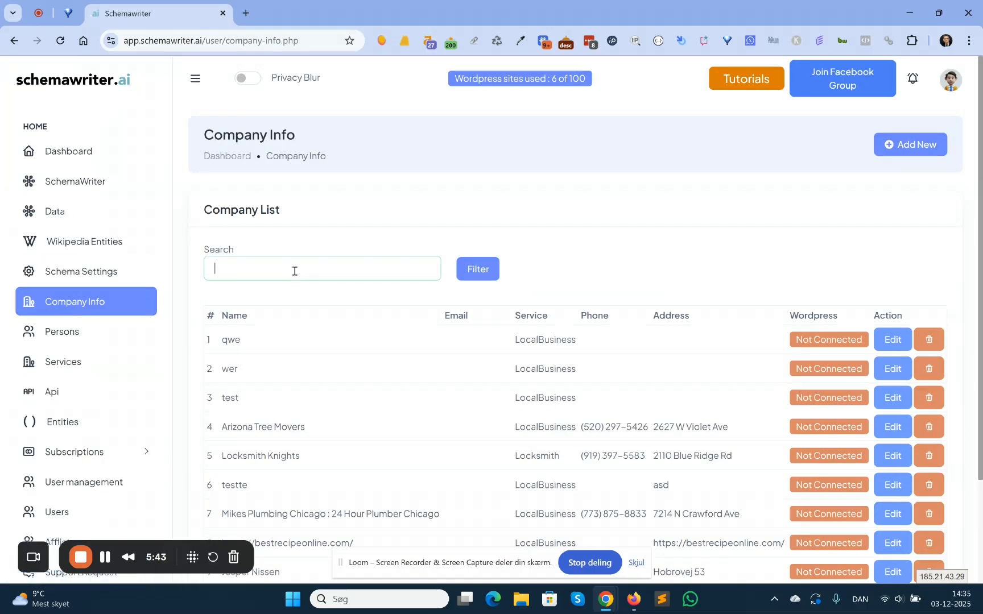
text(jesper)
key(Return)
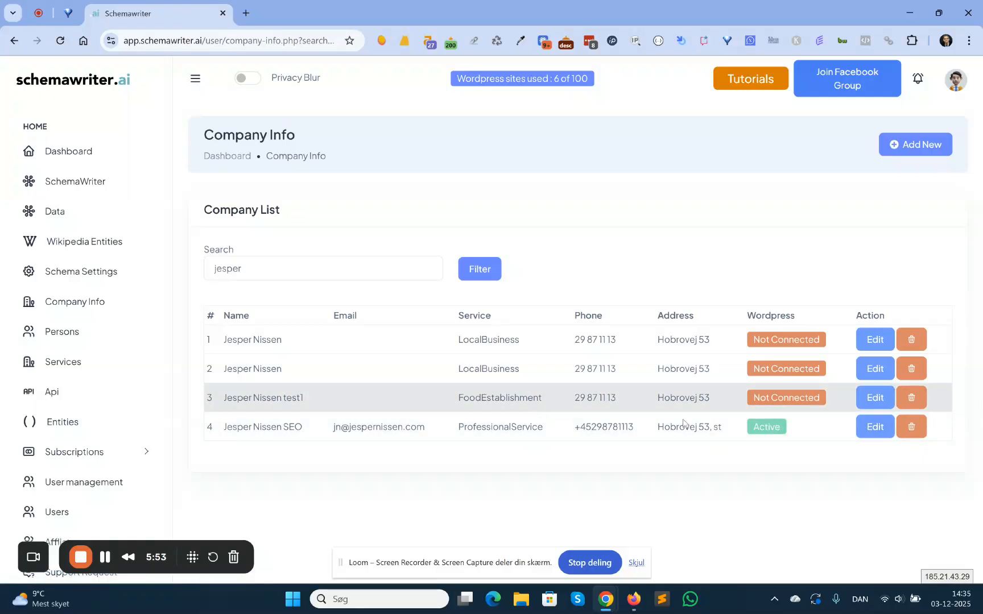
- Open the WordPress integration page and check the plugin version of the first connected site
scroll(45, 514, down, 3)
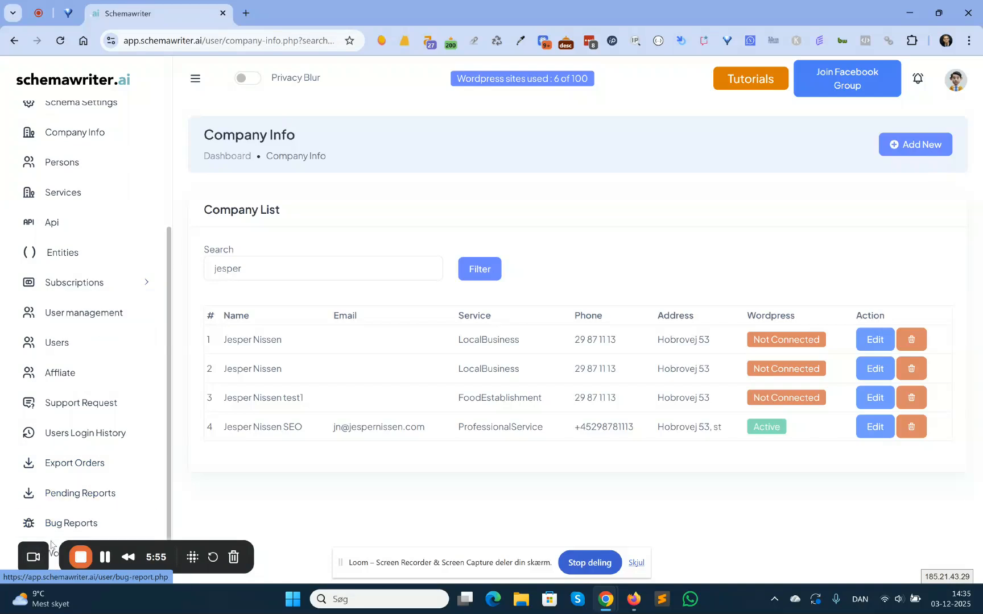
drag(141, 568, 354, 570)
click(65, 553)
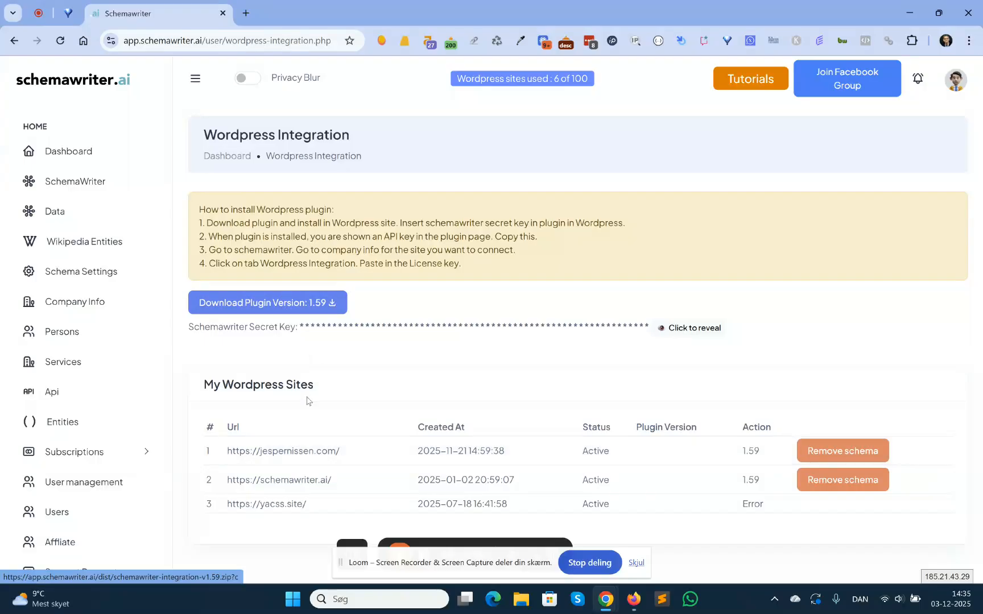
drag(741, 452, 753, 451)
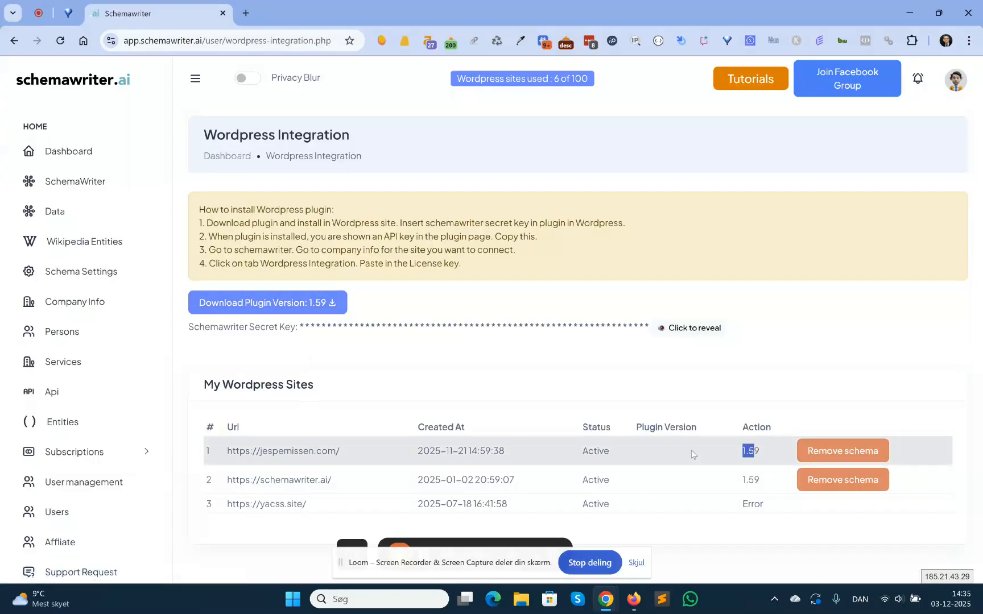
- Search the company list by the owner's first name and open the WordPress-connected ProfessionalService company for editing
click(76, 306)
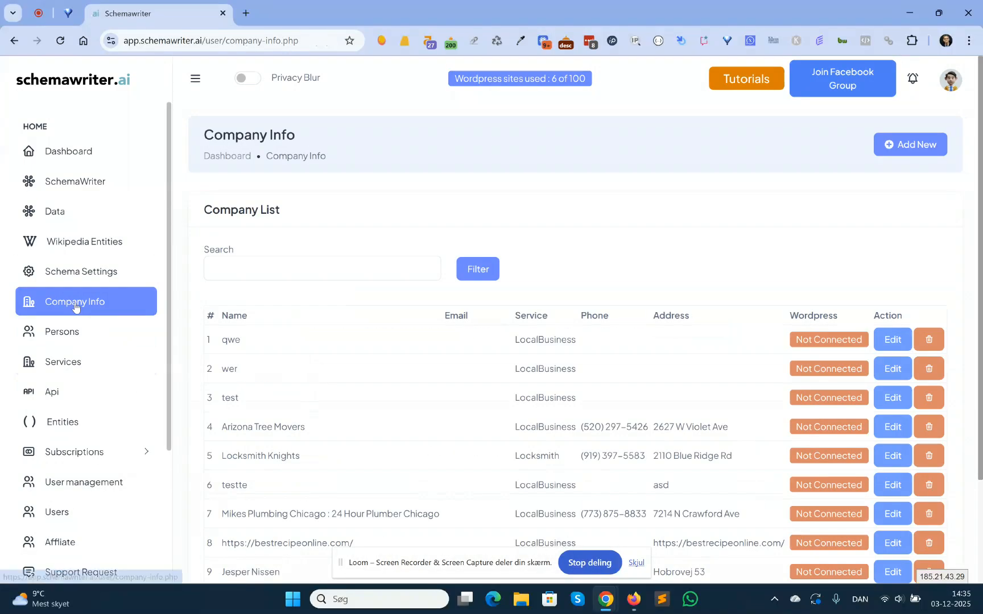
click(271, 272)
text(jesper)
key(Return)
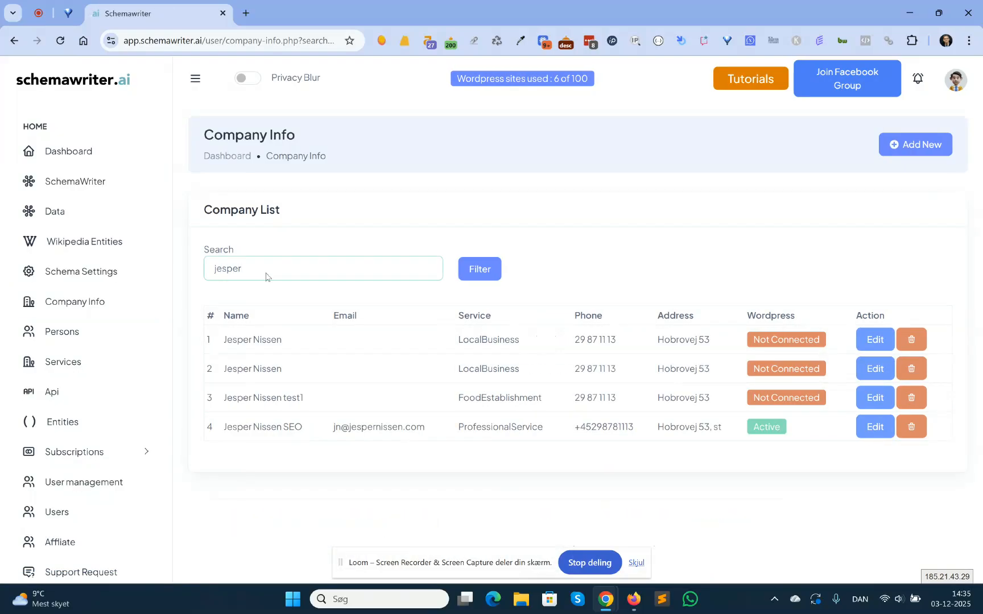
click(865, 431)
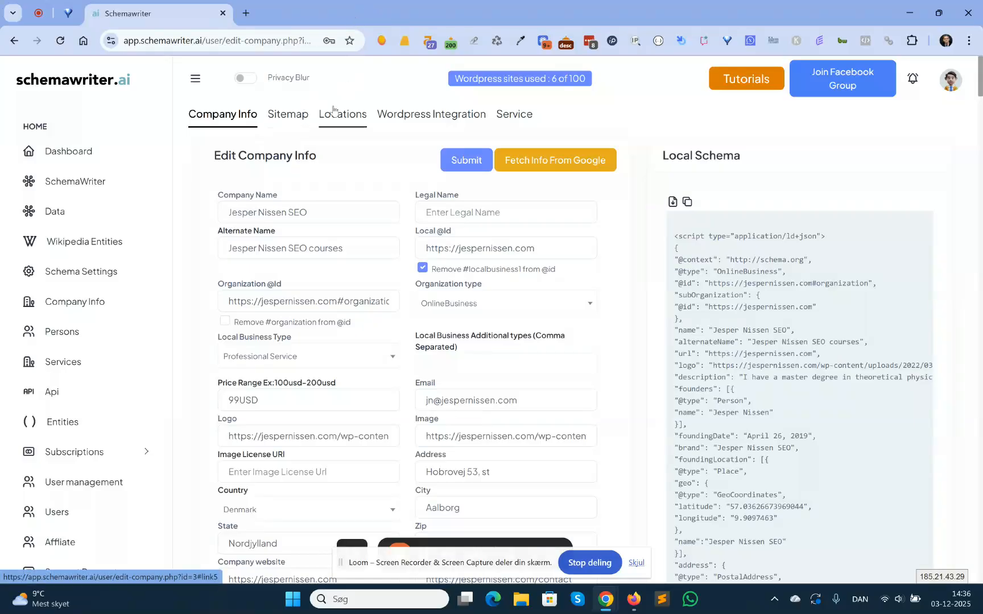
- Open the company's sitemap and locate the Cloud Stacking SEO Course page with its option for adding a service schema
click(275, 118)
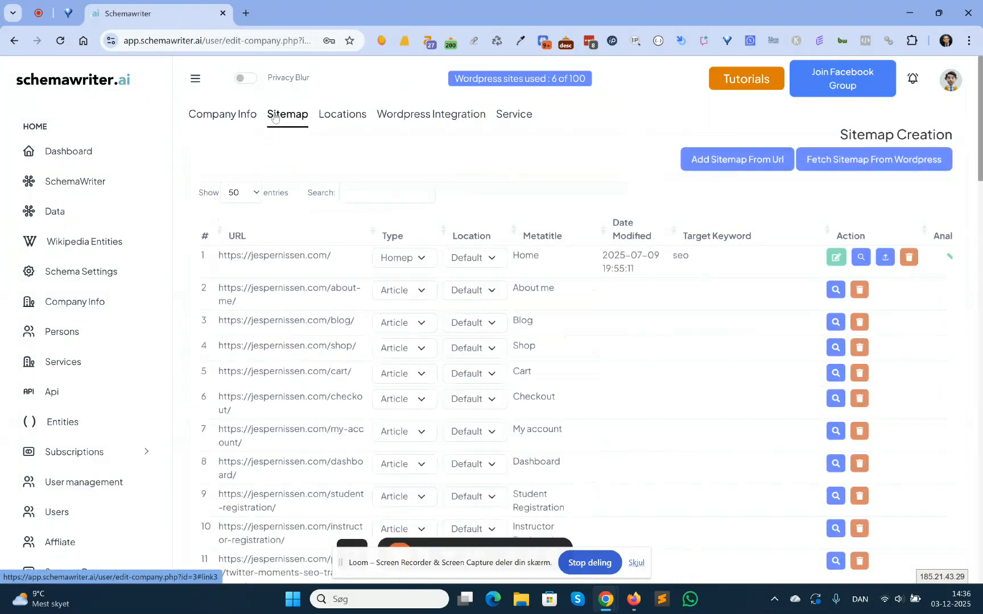
scroll(569, 283, down, 2)
scroll(569, 283, up, 2)
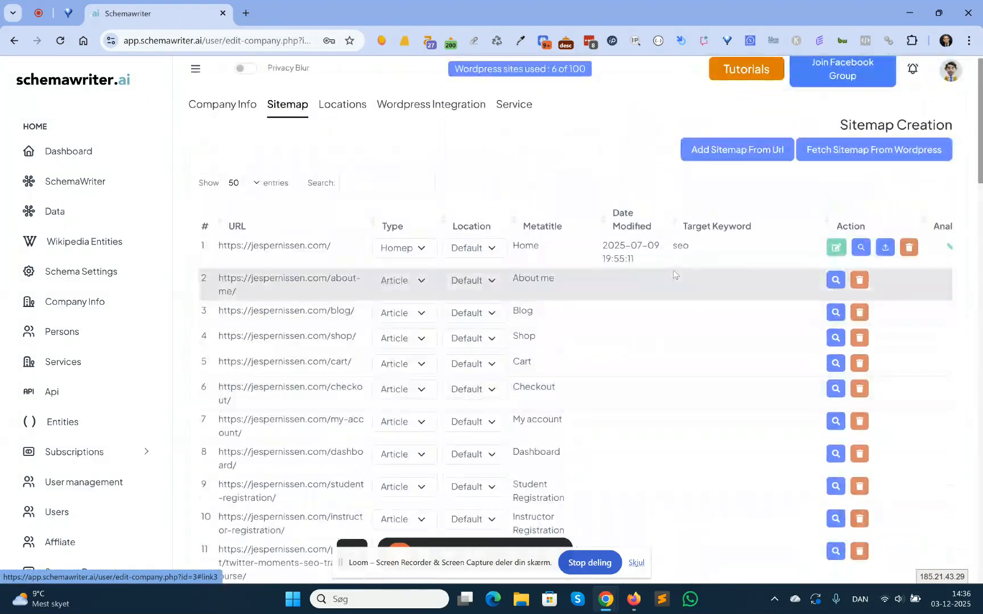
scroll(673, 269, down, 6)
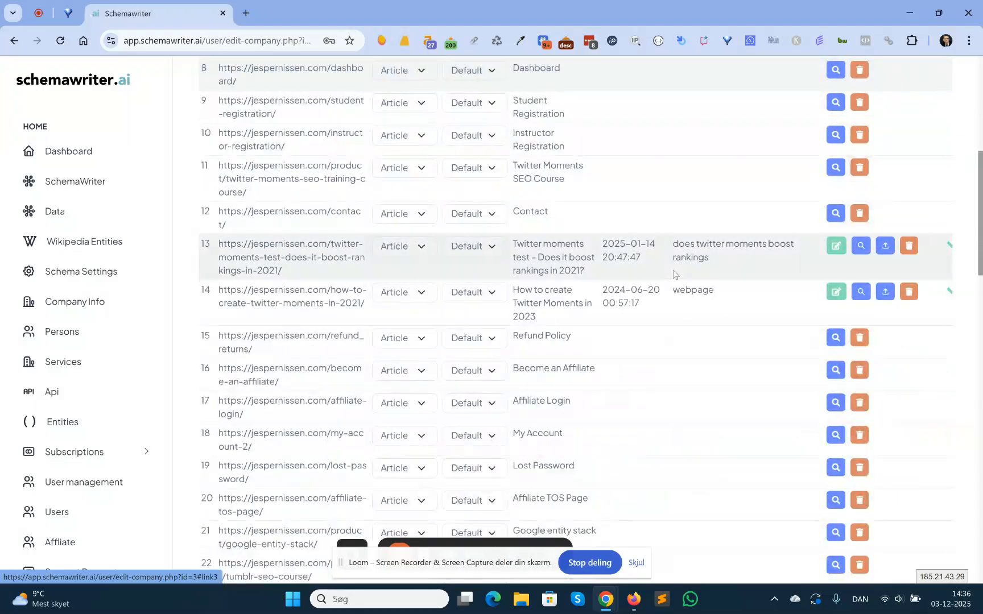
scroll(672, 271, down, 3)
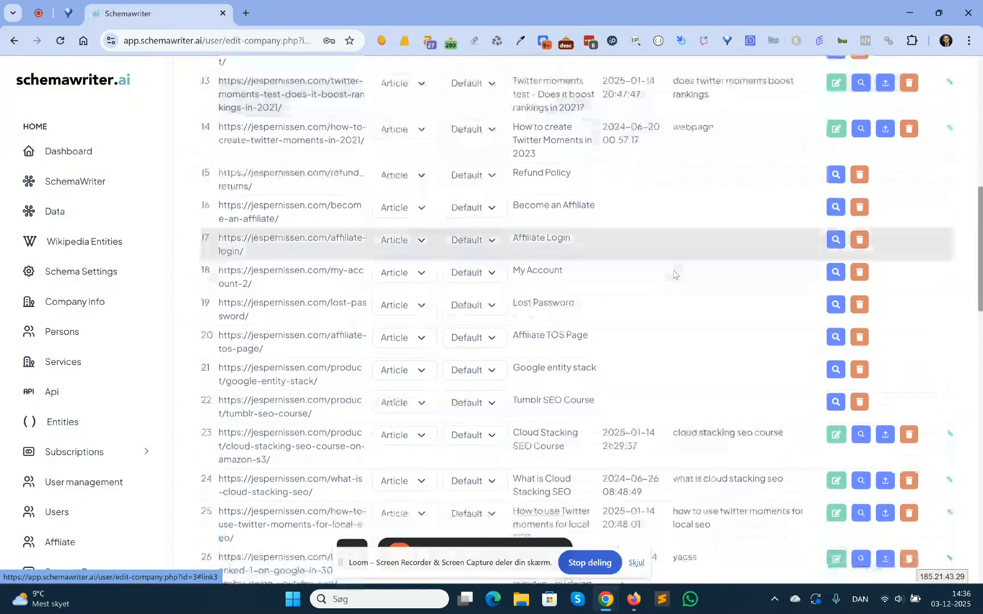
scroll(673, 273, down, 2)
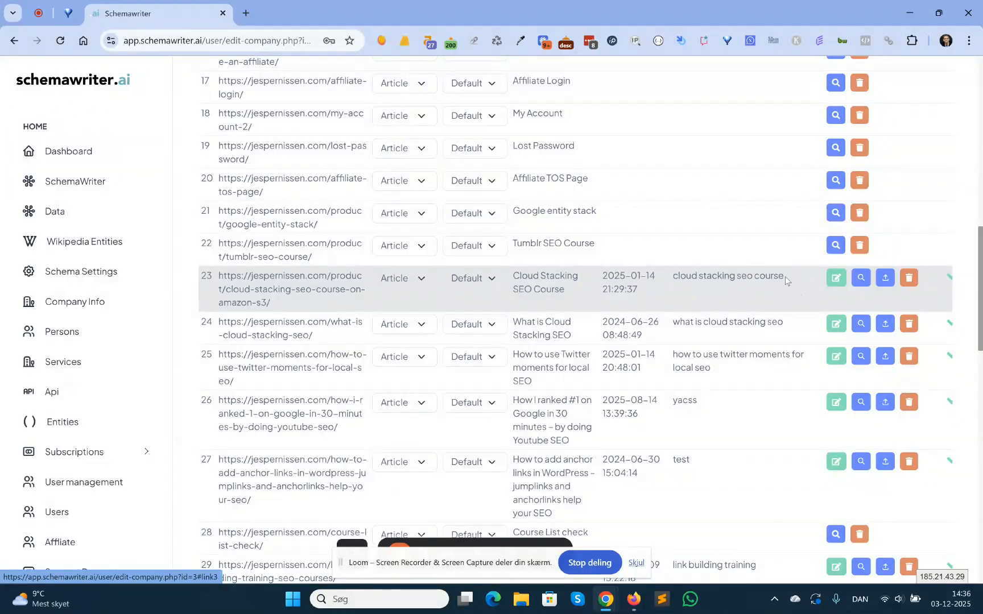
drag(484, 560, 176, 534)
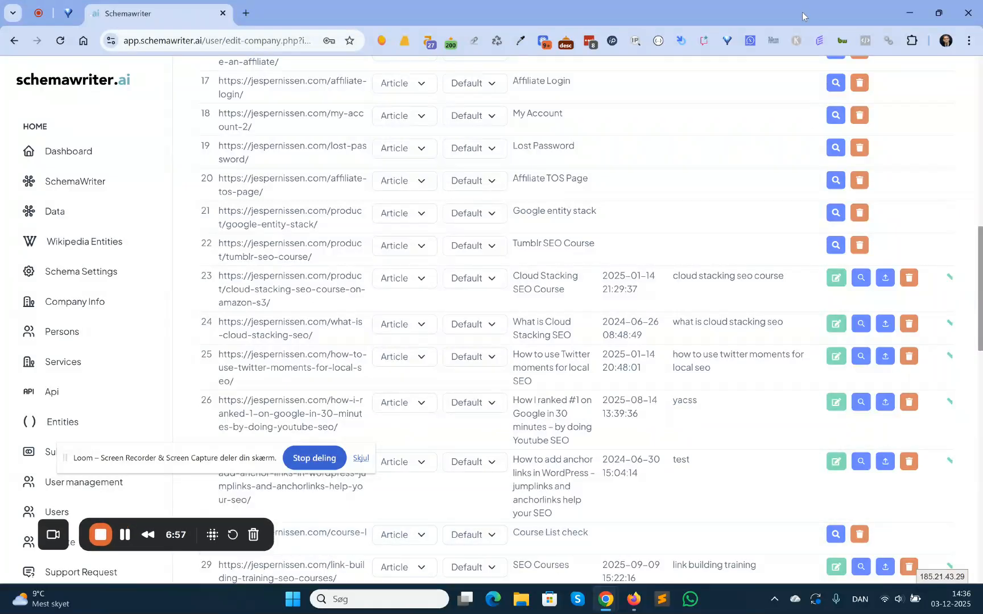
scroll(755, 518, down, 15)
scroll(756, 519, down, 1)
drag(797, 584, 937, 586)
scroll(914, 539, up, 3)
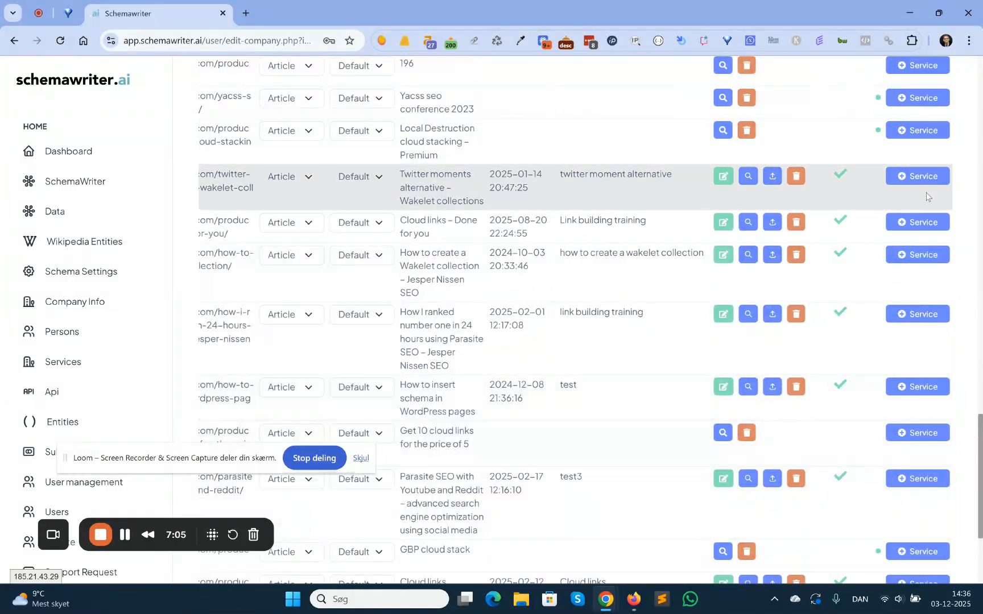
scroll(926, 196, up, 6)
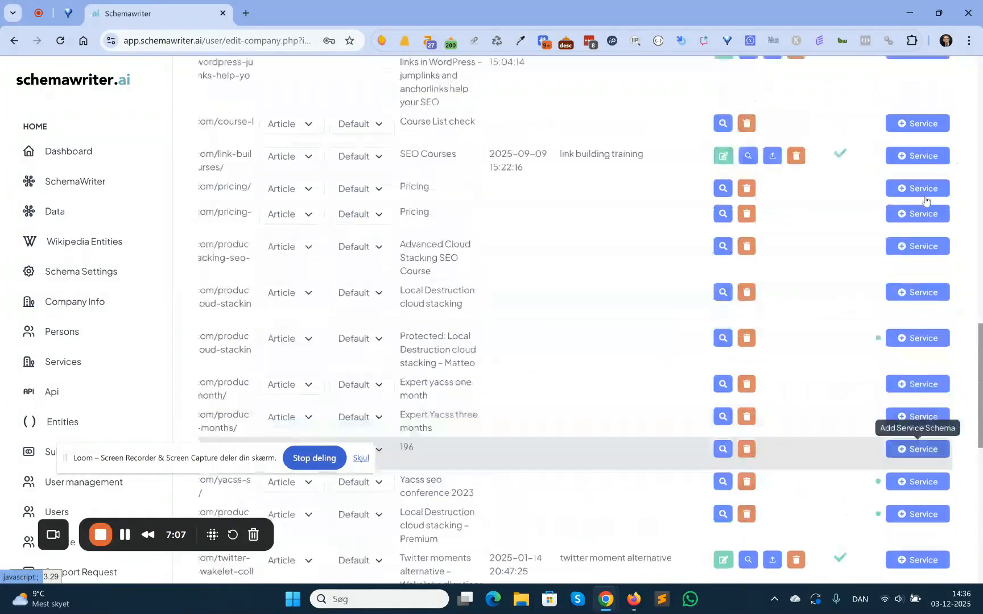
scroll(925, 199, up, 8)
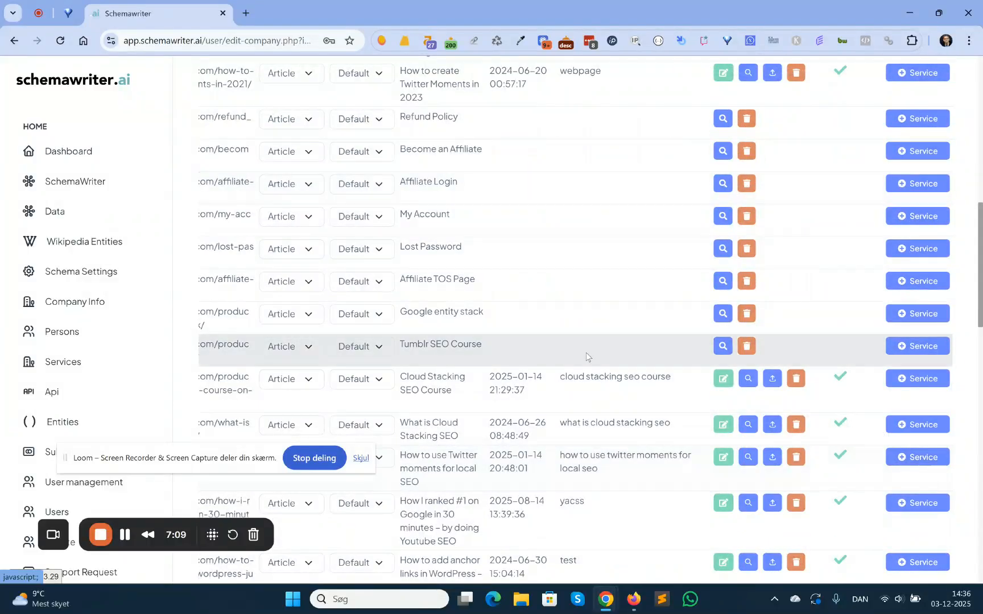
- Import the newly created SEO services list as the service schema of the Cloud Stacking SEO Course page
click(907, 380)
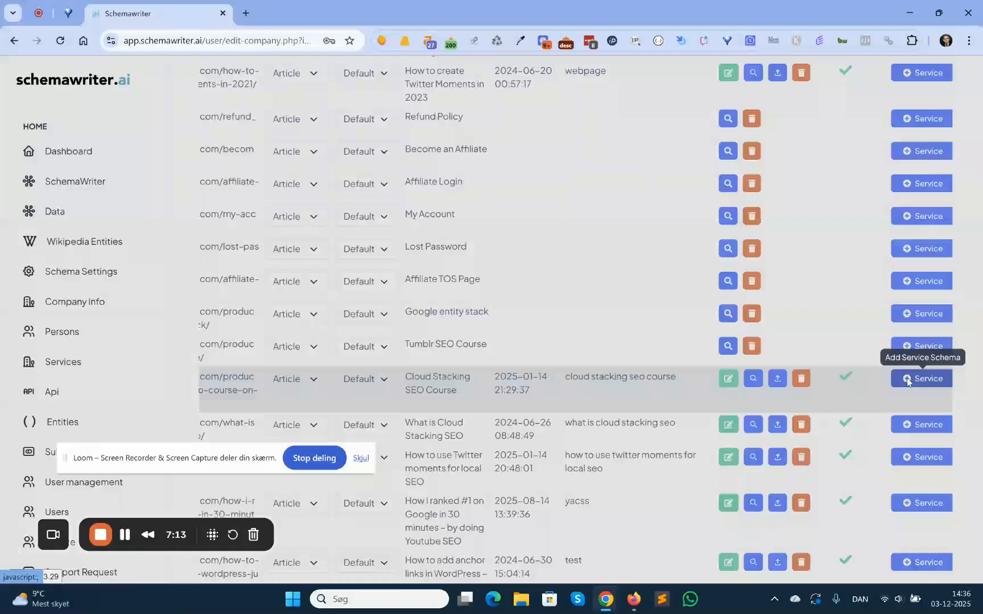
click(428, 263)
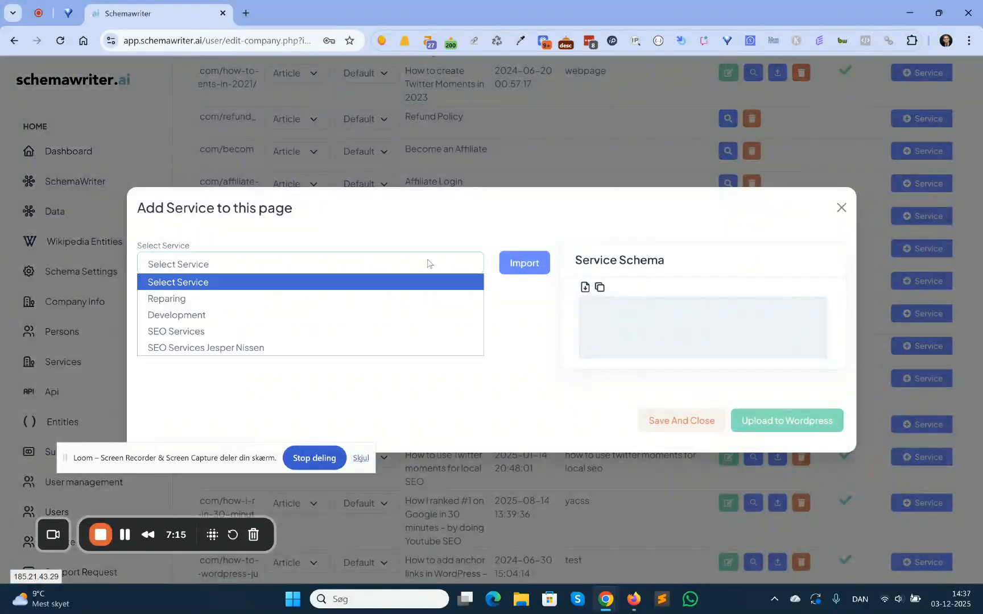
click(336, 345)
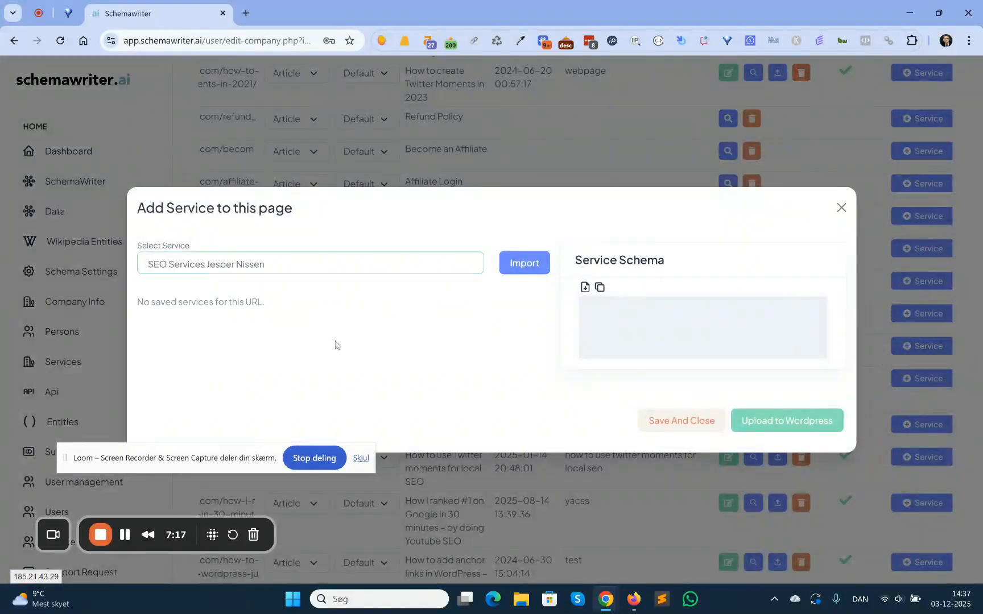
click(522, 266)
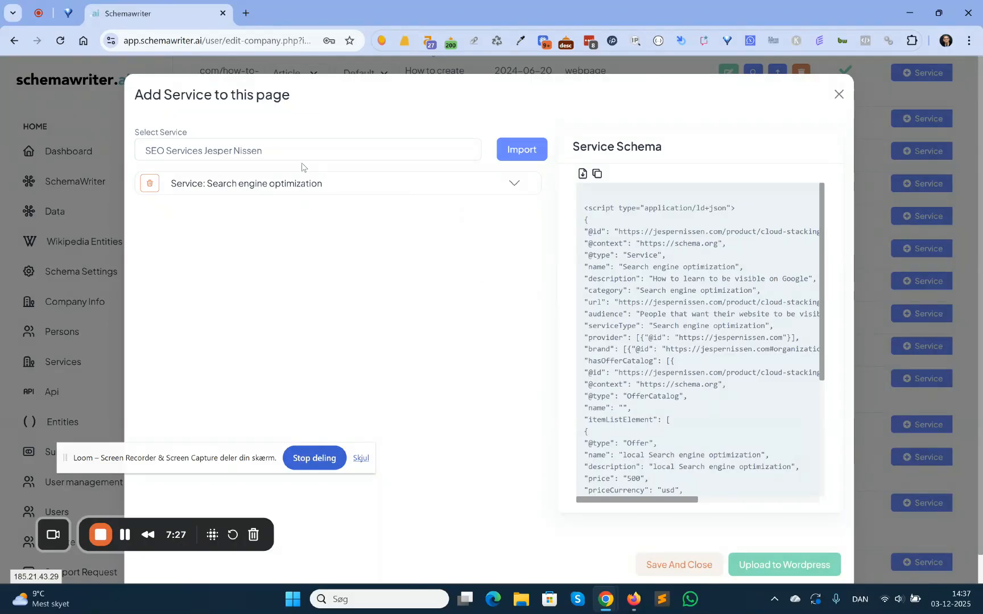
- Review the imported search engine optimization service's details and upload its schema to WordPress
click(512, 184)
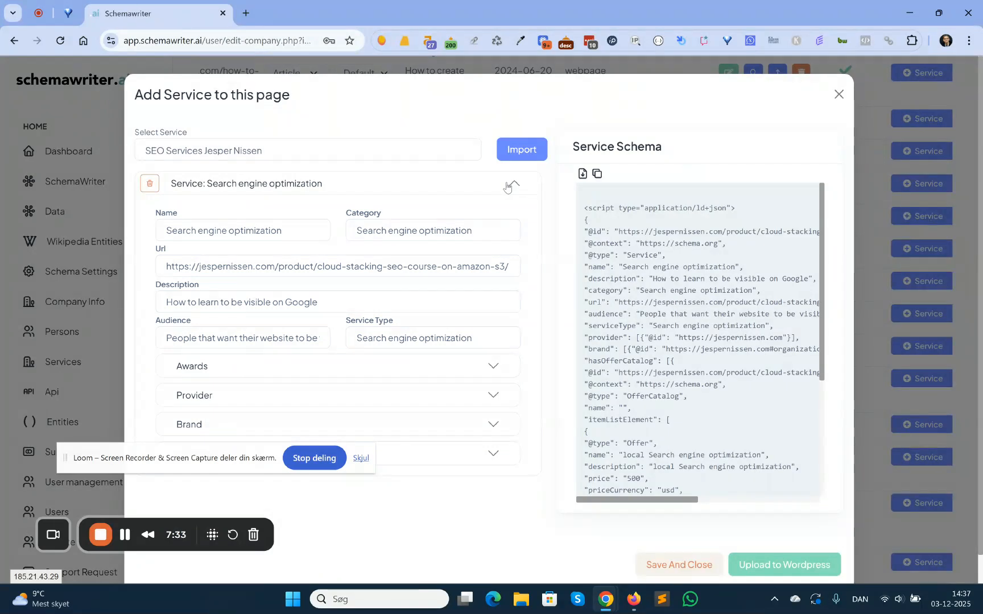
click(512, 184)
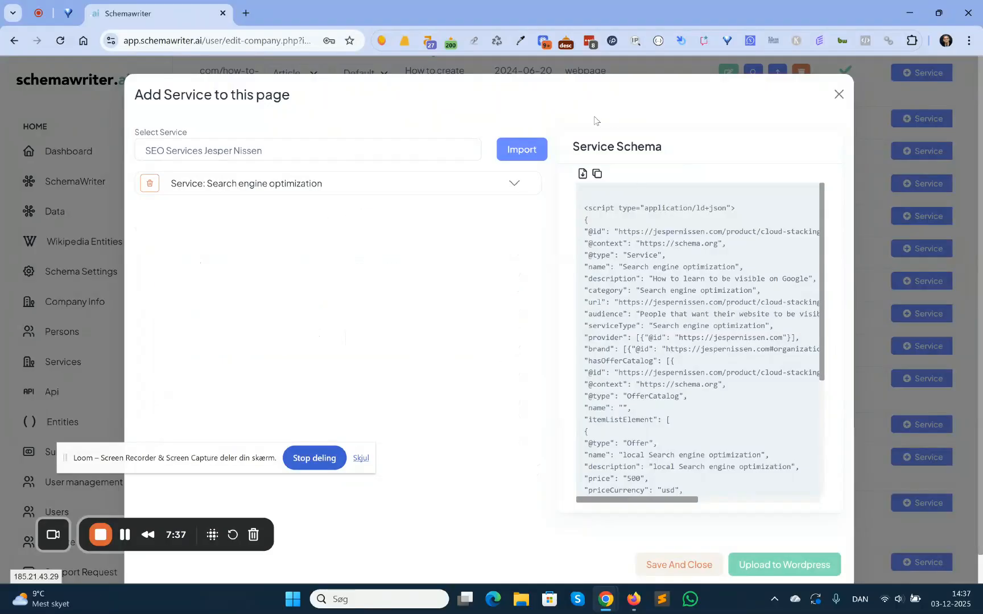
scroll(600, 120, down, 1)
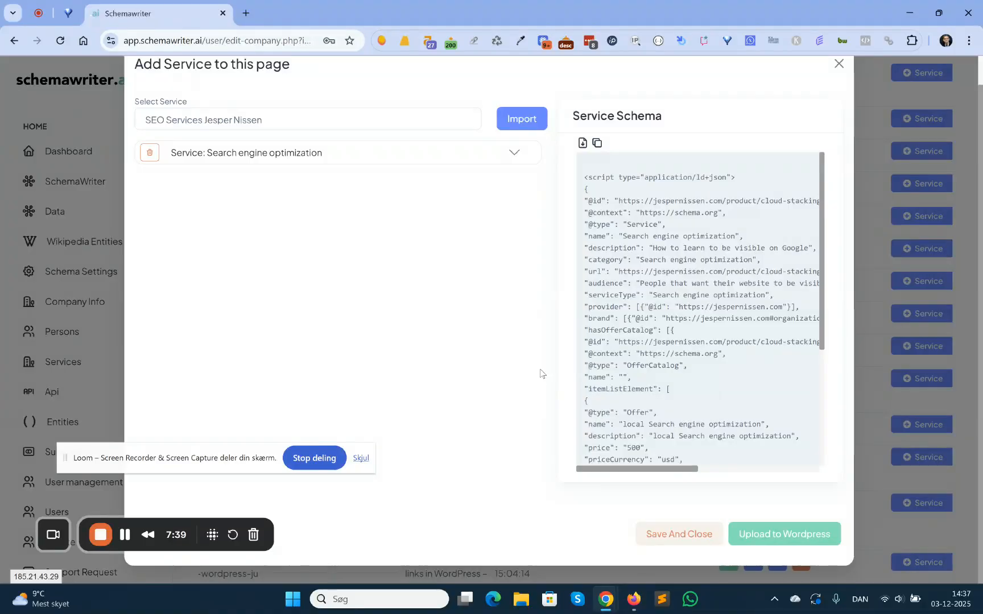
scroll(542, 373, up, 1)
scroll(542, 373, down, 1)
click(794, 541)
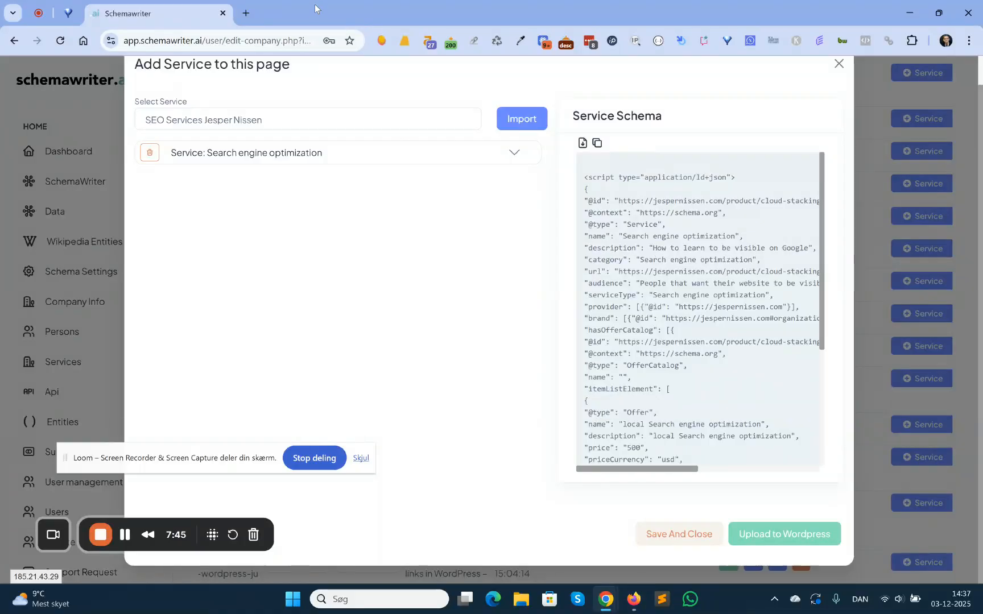
- Open the company's website in a new browser tab, go to the Cloud Stacking SEO Course product page and copy its URL
click(252, 12)
text(jesper)
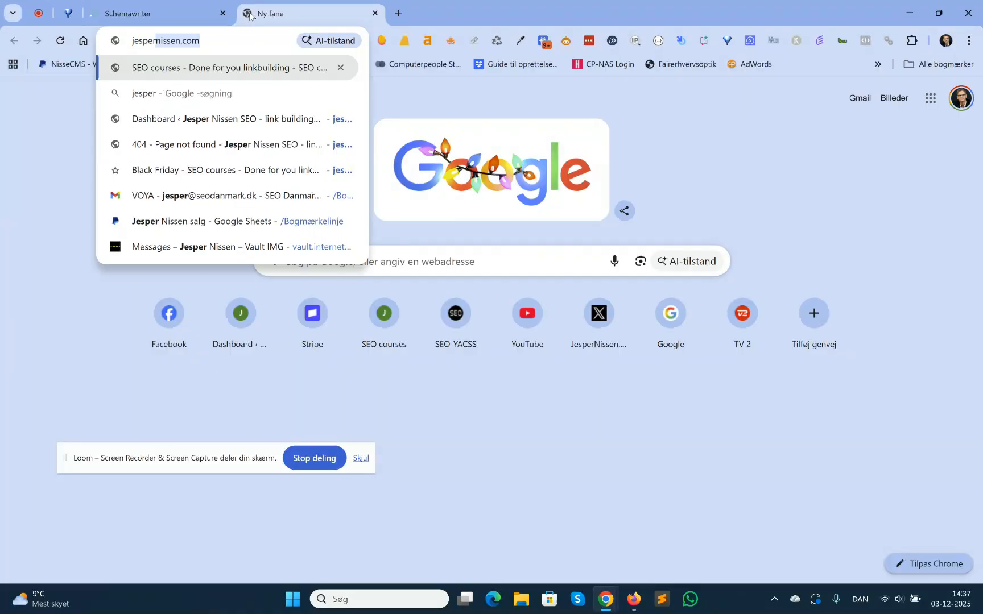
key(Return)
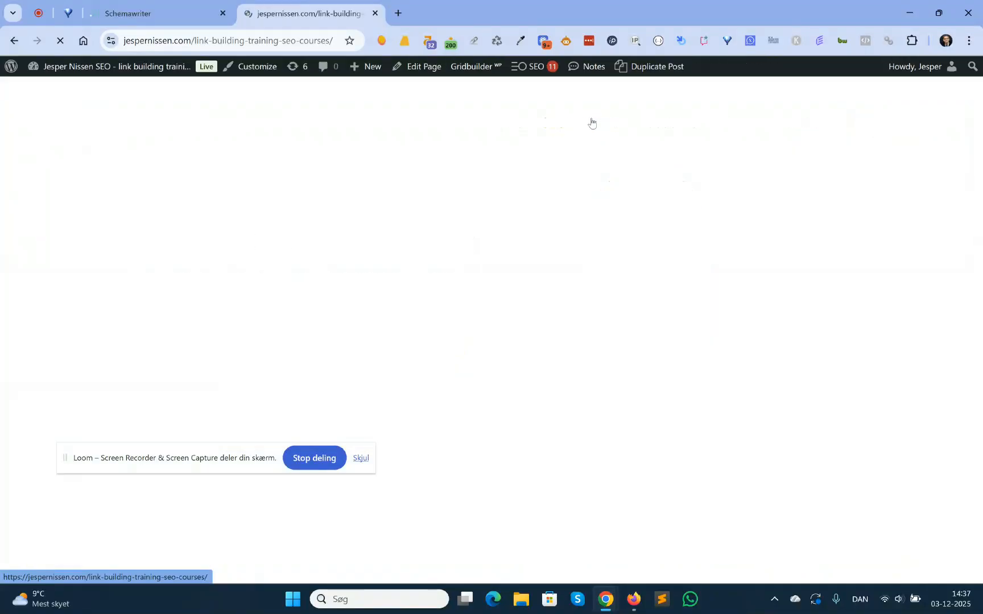
scroll(507, 281, down, 5)
scroll(508, 283, down, 3)
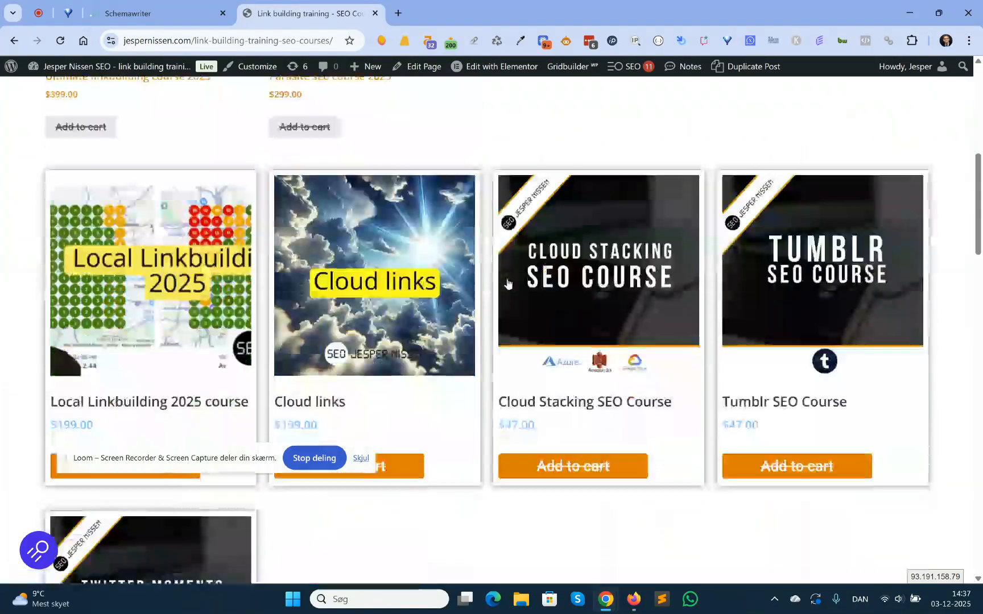
click(583, 215)
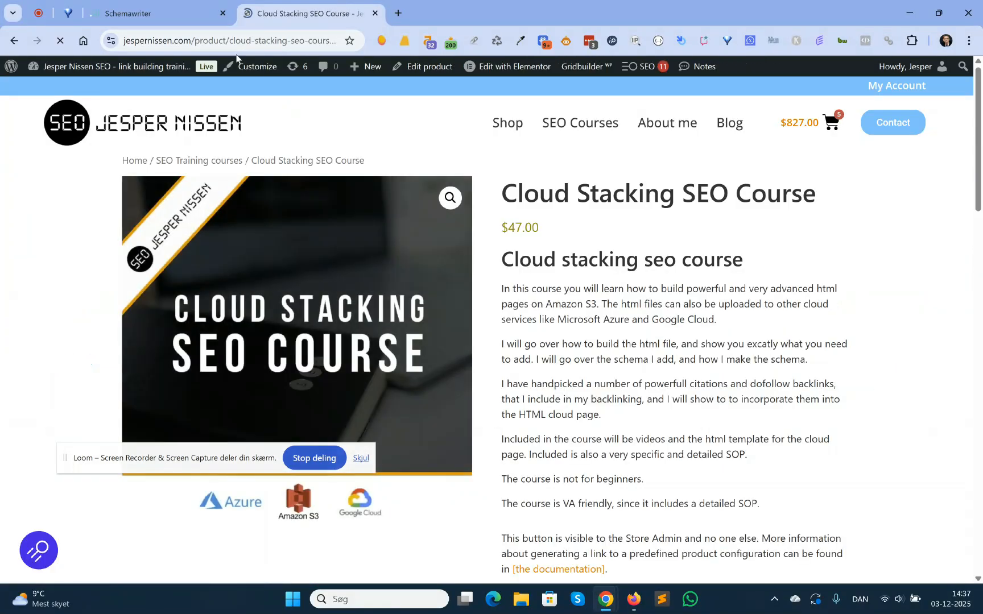
click(241, 45)
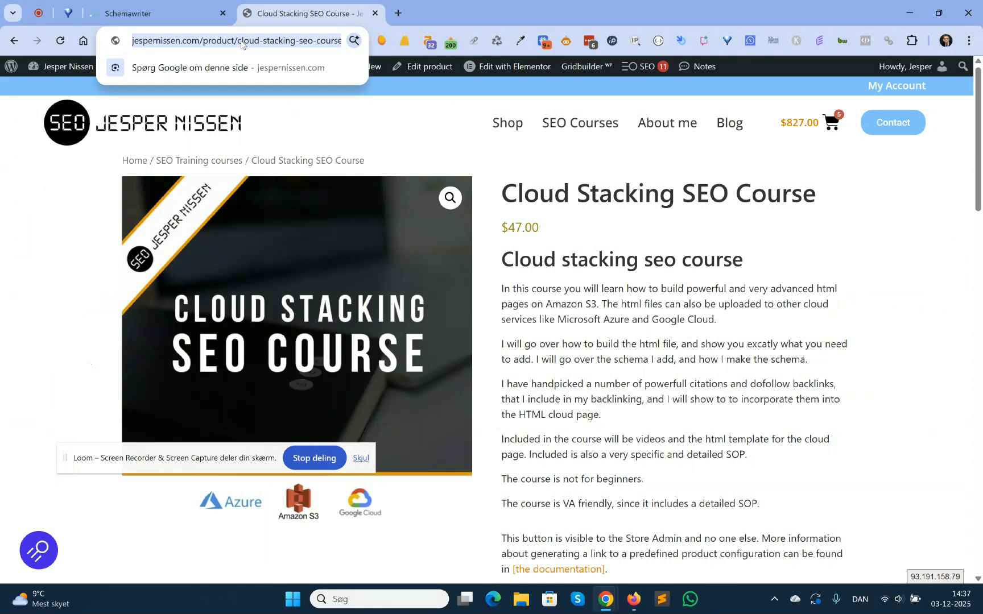
- Open the schema.org validator in a new tab and test the Cloud Stacking SEO Course page's URL
click(398, 13)
text(schema.org)
key(Return)
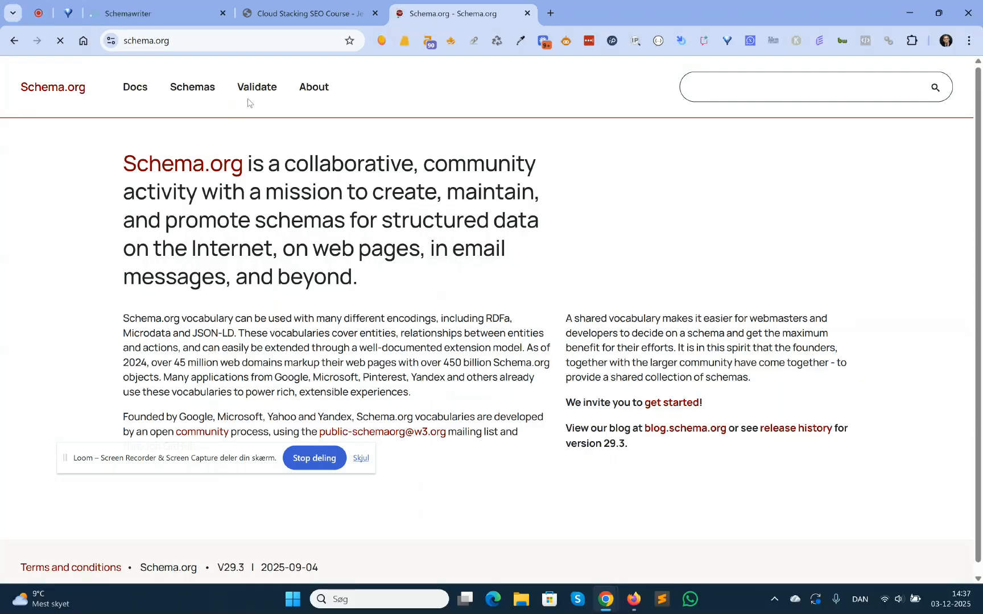
click(257, 87)
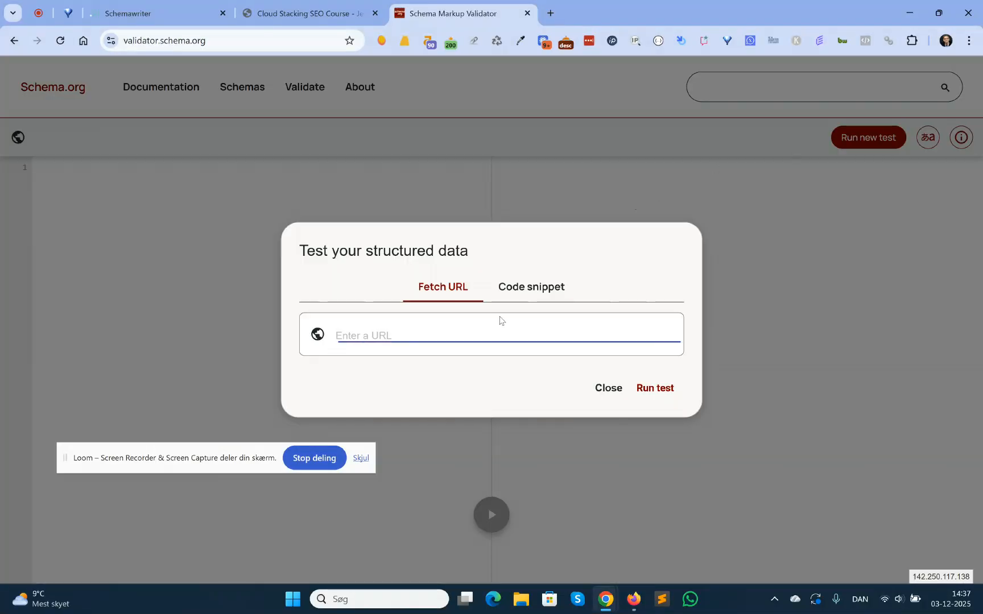
click(499, 316)
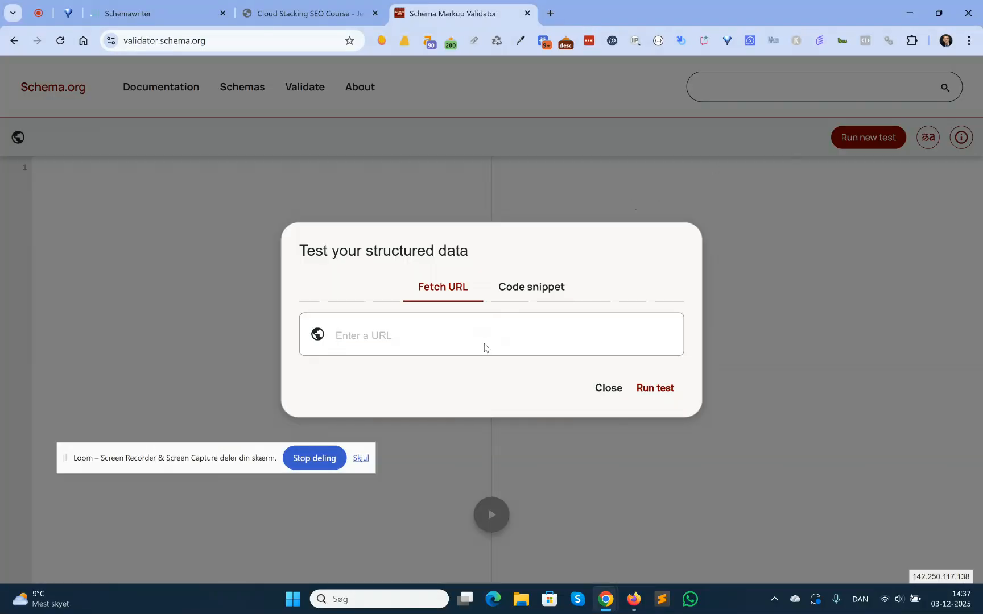
click(490, 338)
text(https://jespernissen.com/product/cloud-stacking-seo-course-on-amazon-s3/)
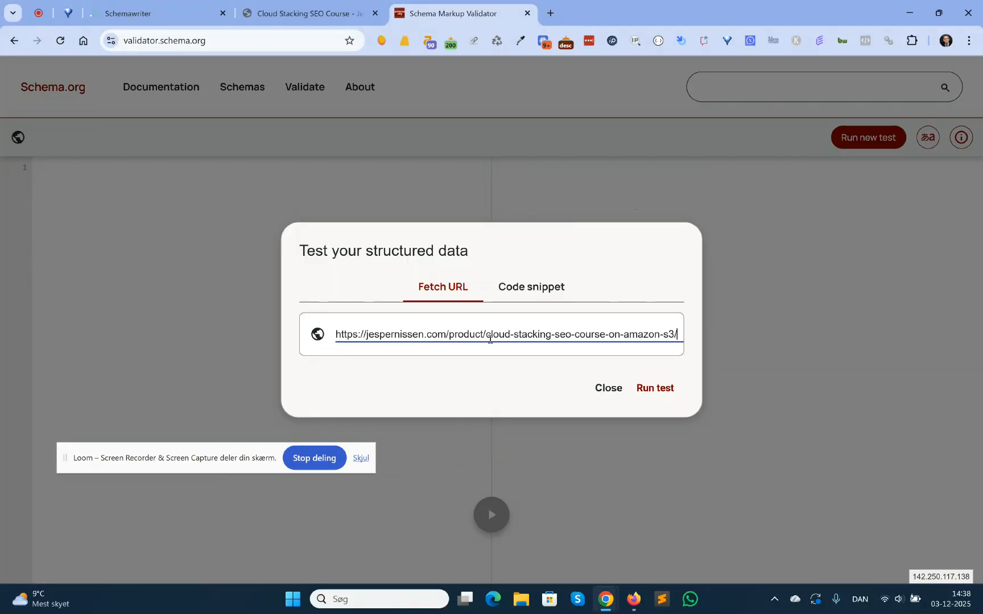
click(655, 388)
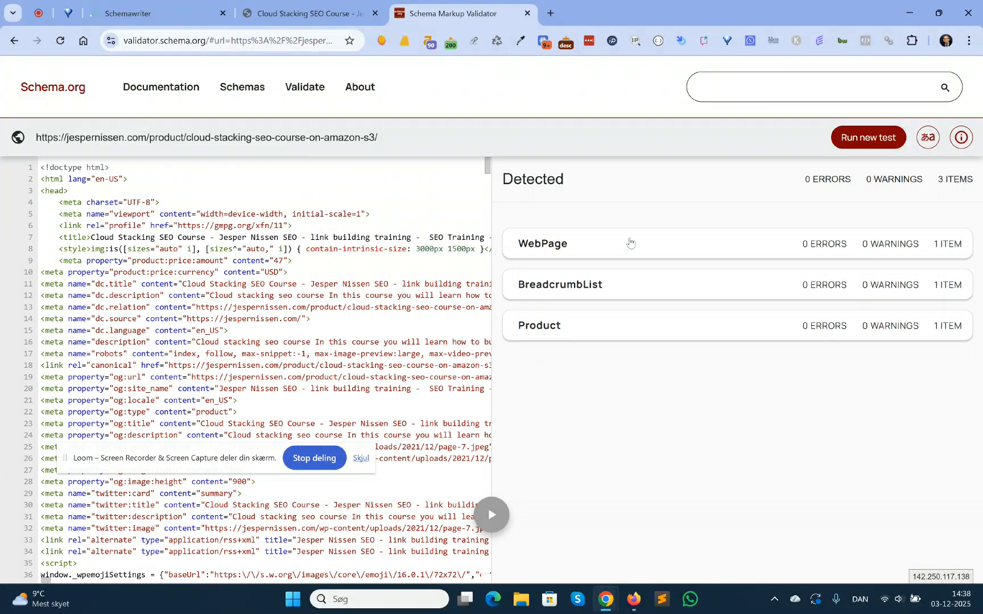
- Examine the detected WebPage and Product items in the validation results
click(630, 243)
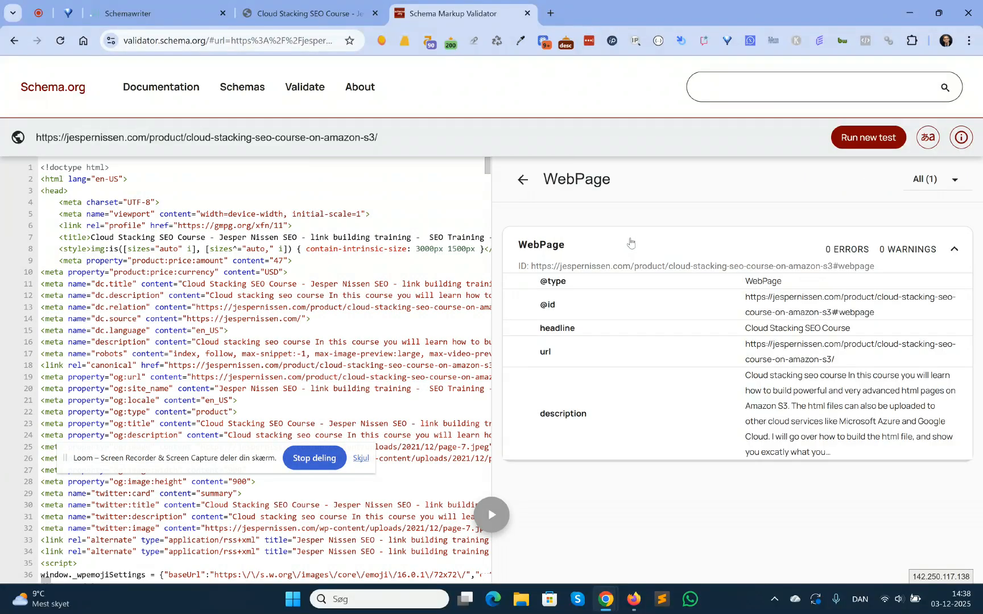
click(522, 180)
click(739, 324)
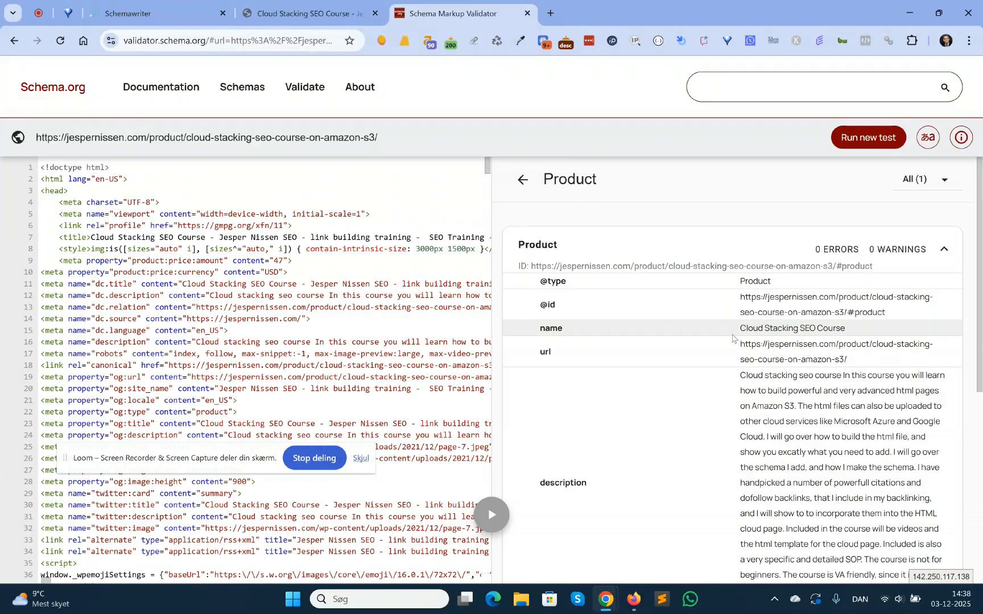
click(522, 179)
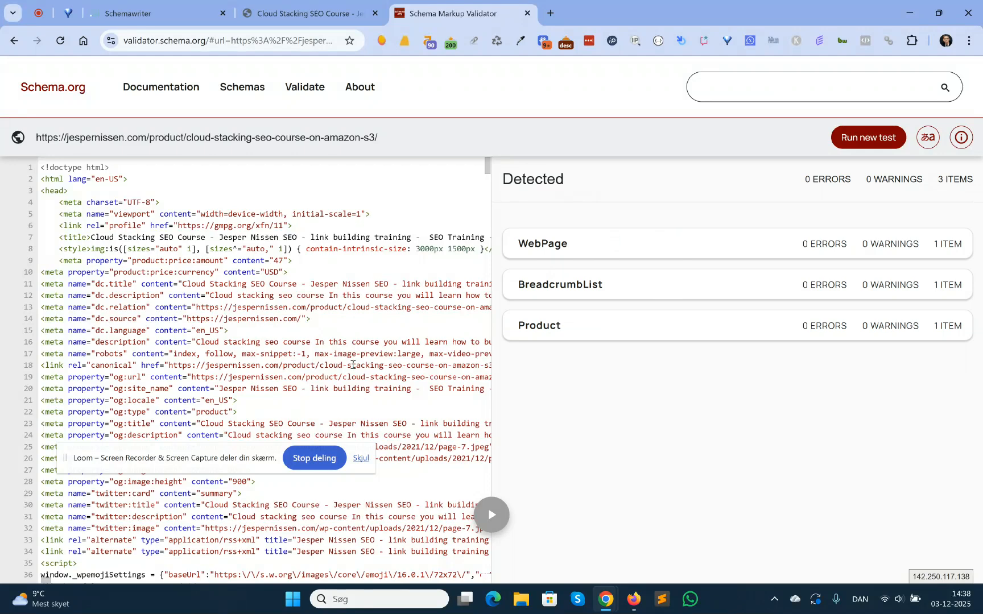
- Look through the fetched page source for the OnlineBusiness schema and read its properties
scroll(353, 365, down, 20)
scroll(353, 369, down, 15)
scroll(353, 369, up, 5)
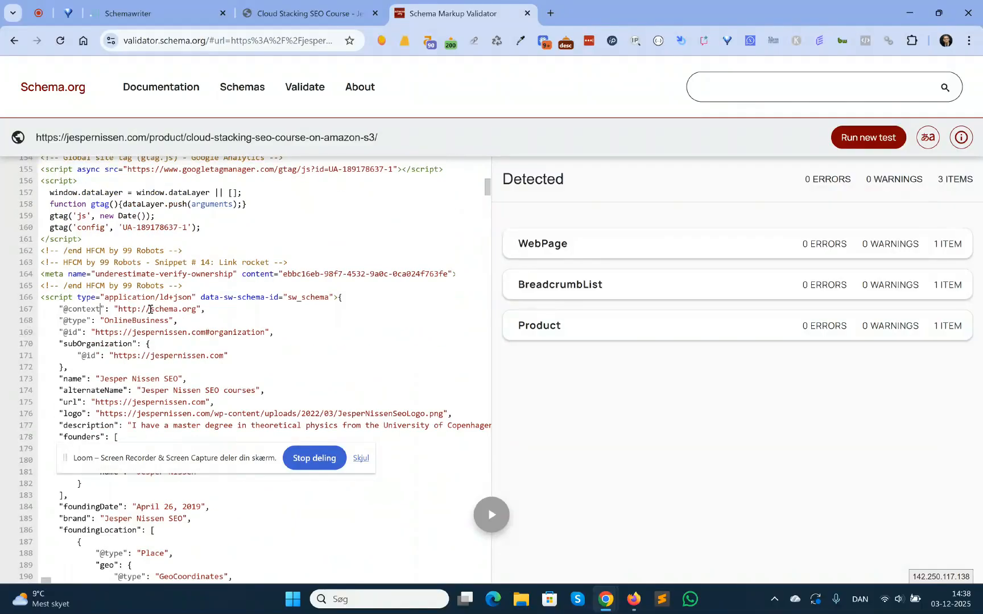
drag(131, 320, 139, 356)
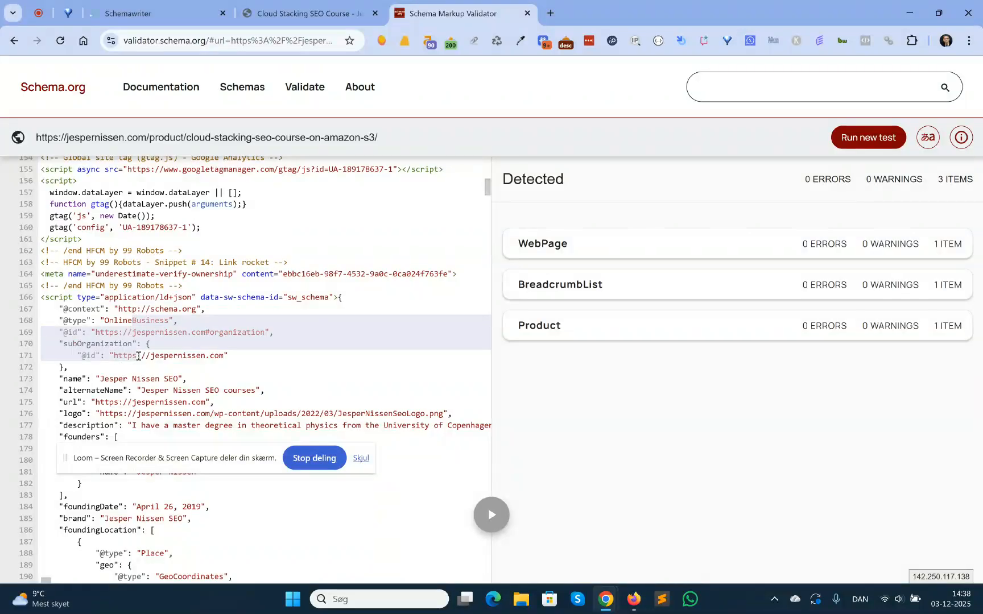
click(243, 338)
scroll(227, 347, down, 3)
- Check the detected WebPage, Product and BreadcrumbList items for the service markup, and return to the start of the source code
click(548, 256)
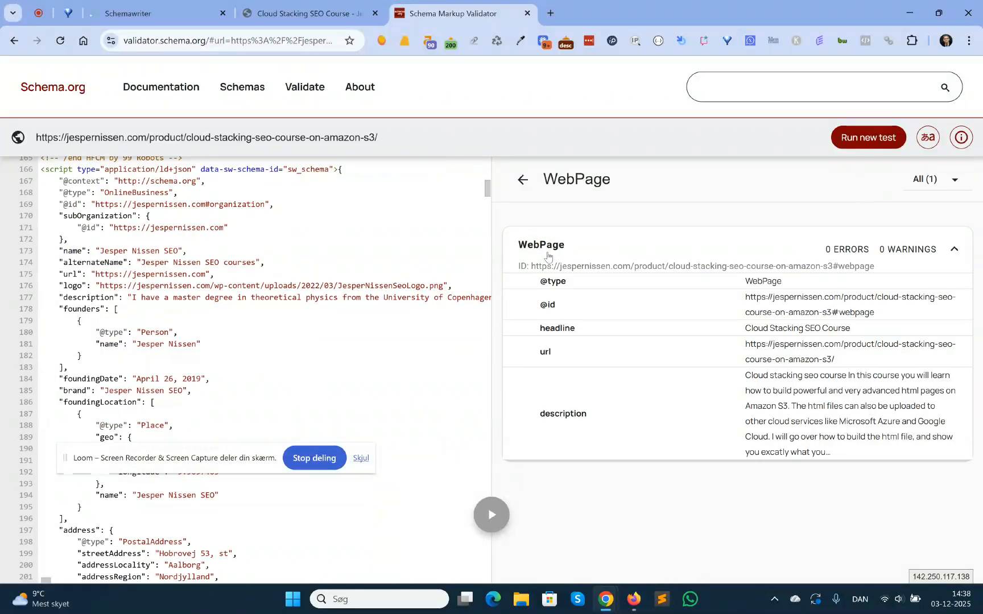
click(518, 183)
click(574, 332)
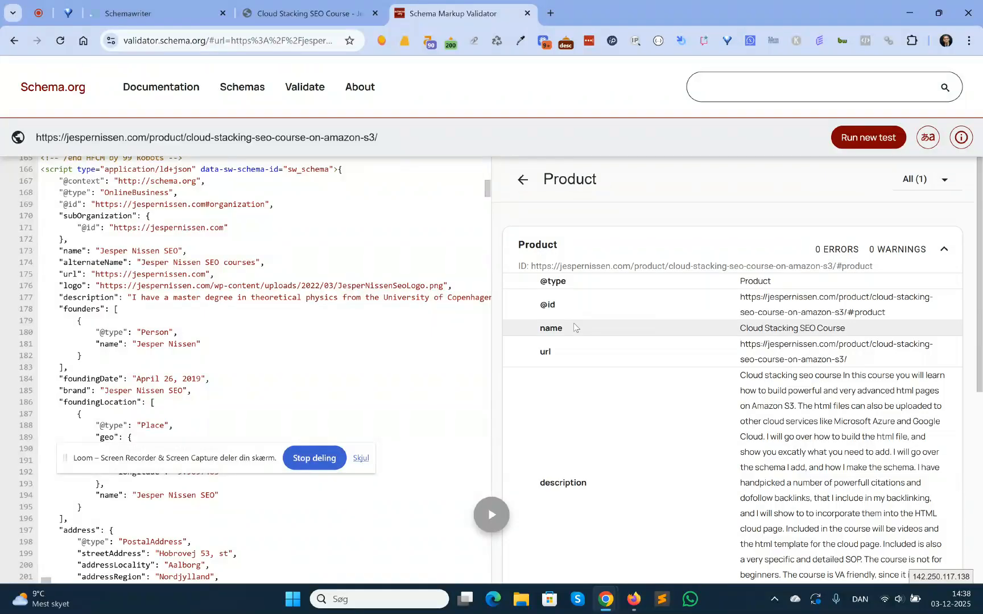
scroll(574, 327, down, 5)
scroll(574, 324, up, 1)
scroll(574, 323, up, 5)
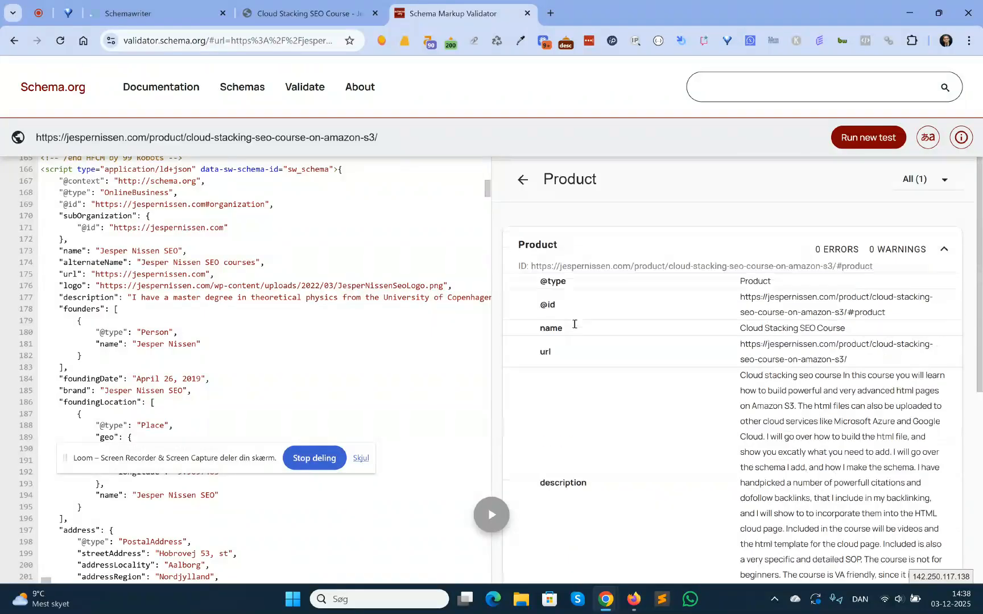
click(519, 180)
click(584, 283)
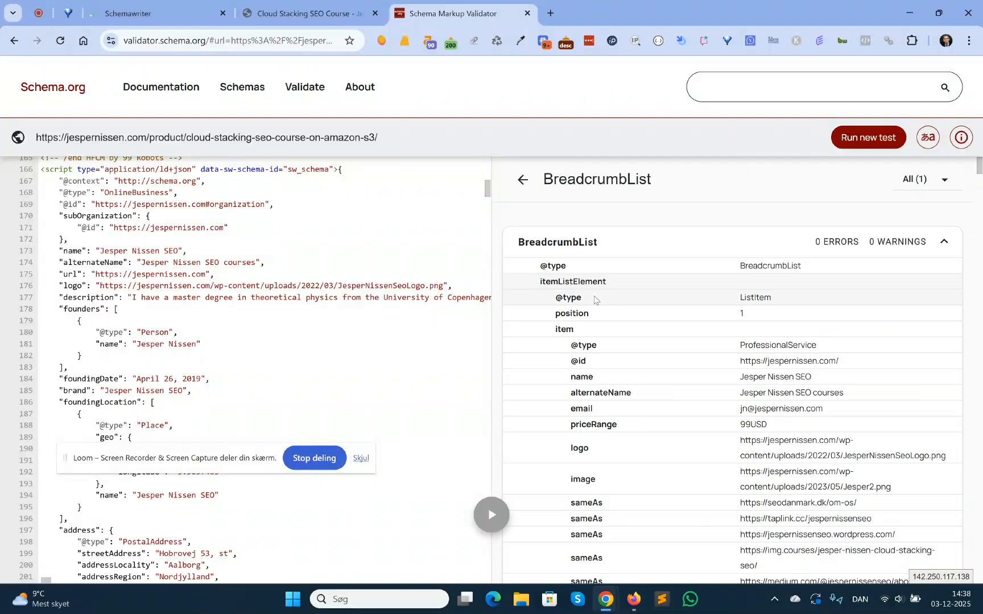
scroll(591, 296, down, 15)
scroll(594, 305, up, 15)
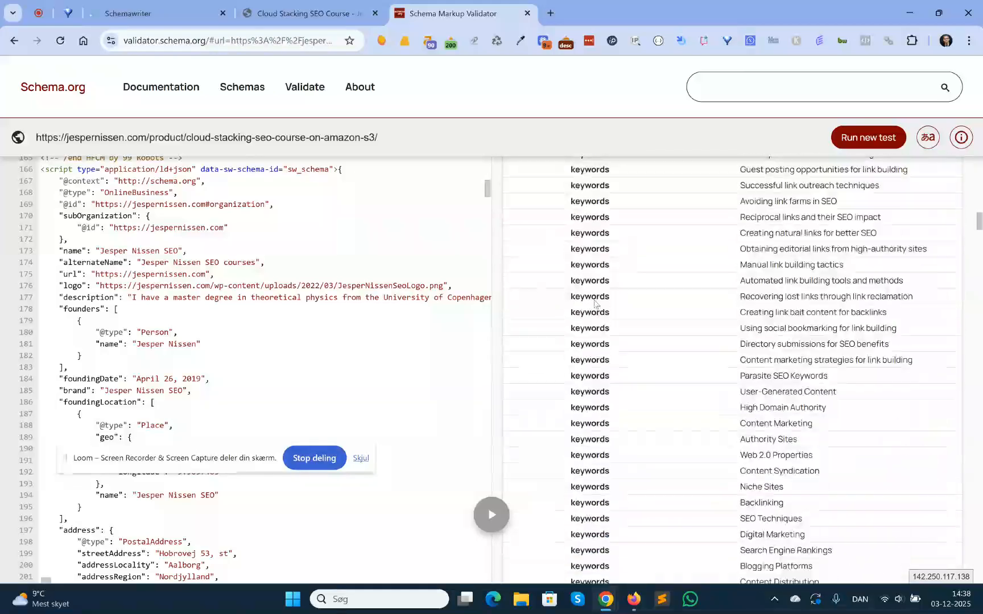
click(519, 180)
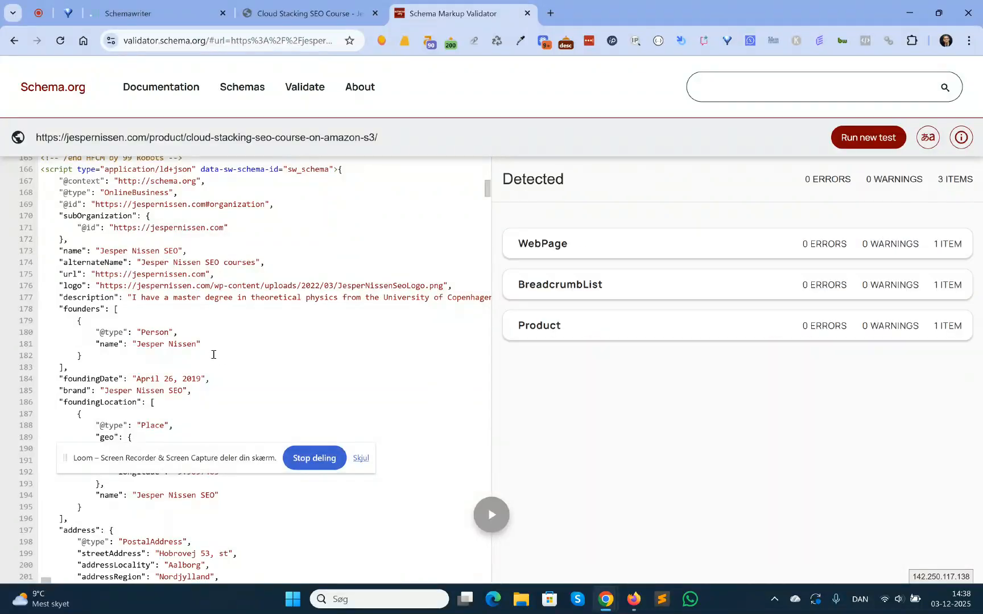
scroll(213, 355, up, 20)
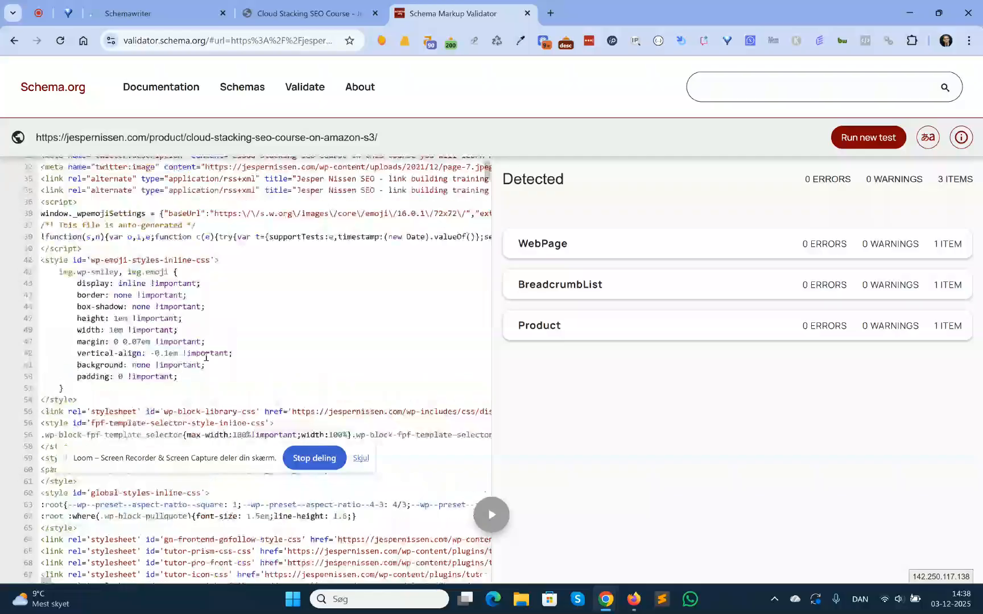
scroll(206, 357, up, 10)
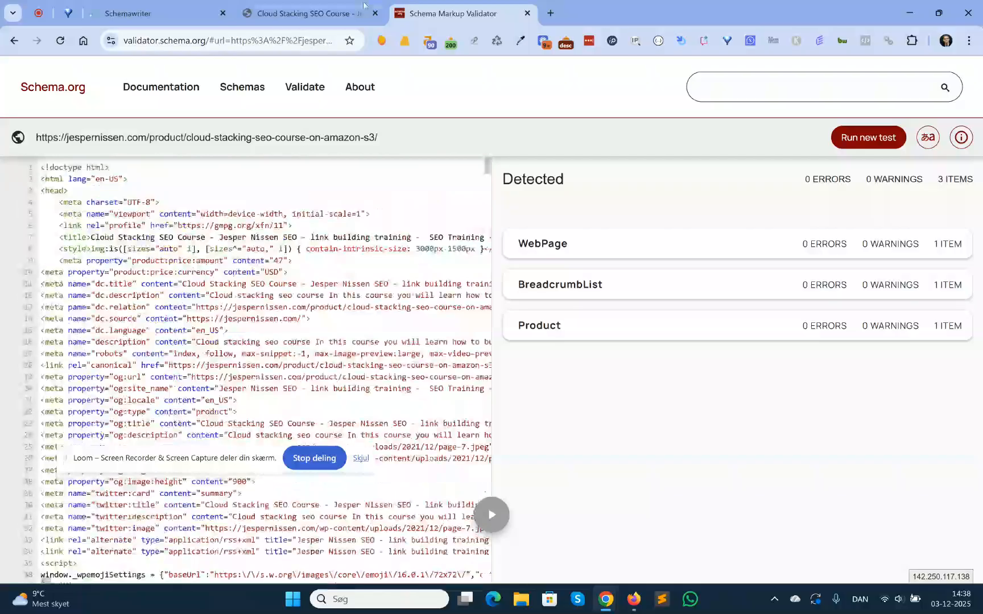
- Return to SchemaWriter and upload the search engine optimization service schema to WordPress again
click(322, 14)
click(155, 13)
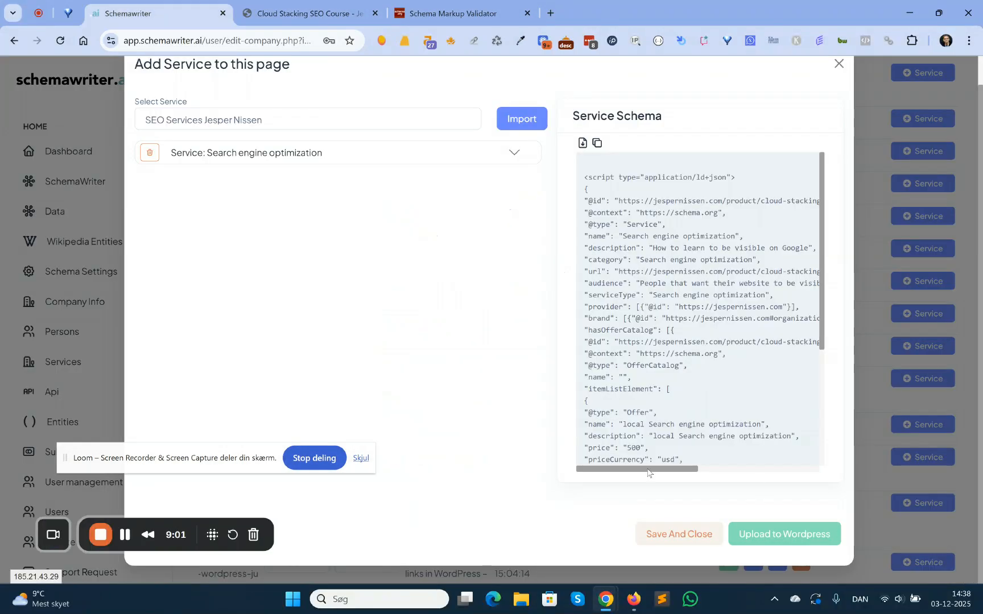
click(812, 534)
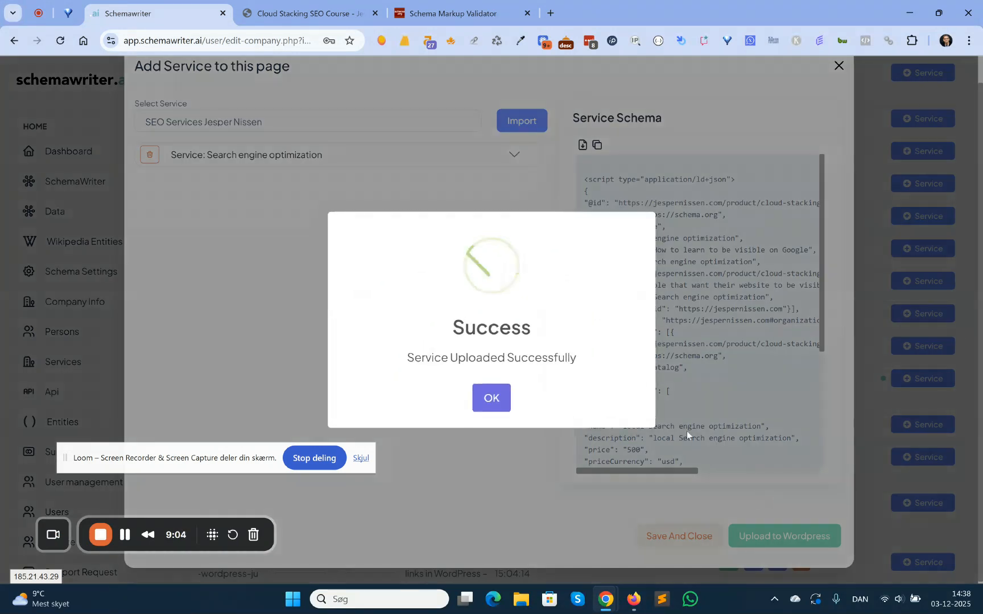
click(493, 400)
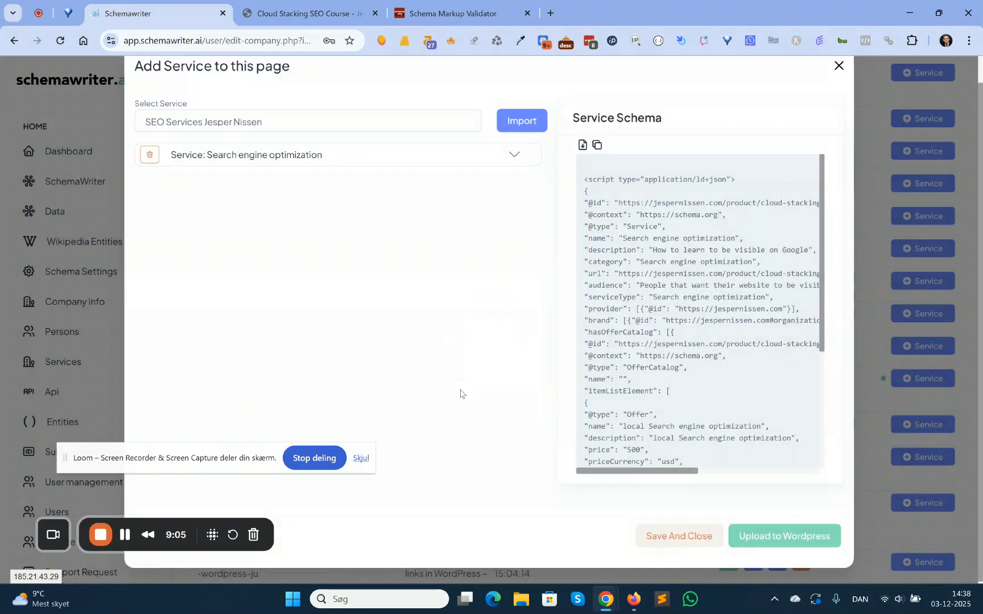
- Switch back to the Schema Markup Validator and rerun the test on the Cloud Stacking SEO Course URL
click(419, 16)
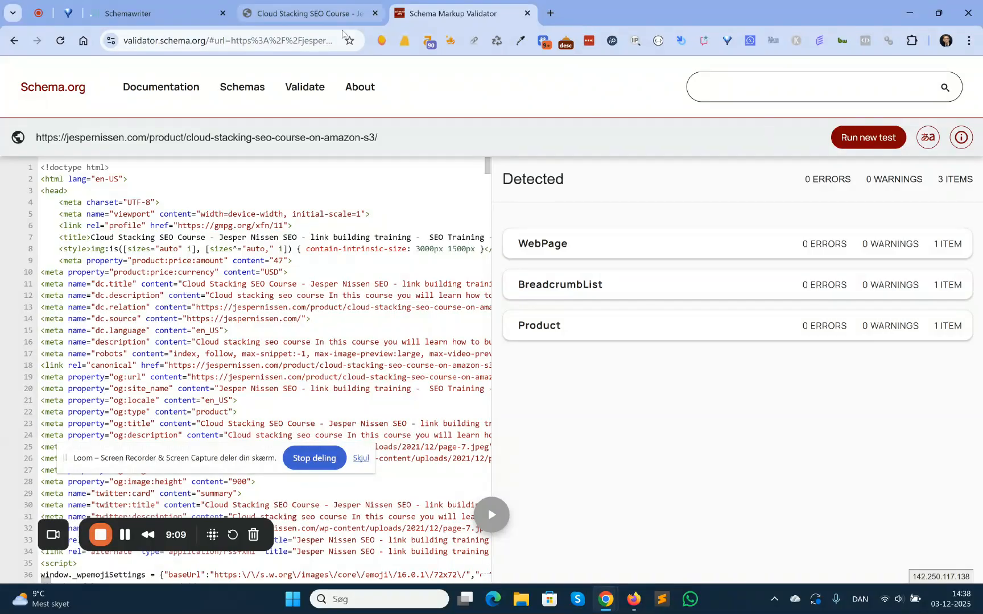
click(885, 138)
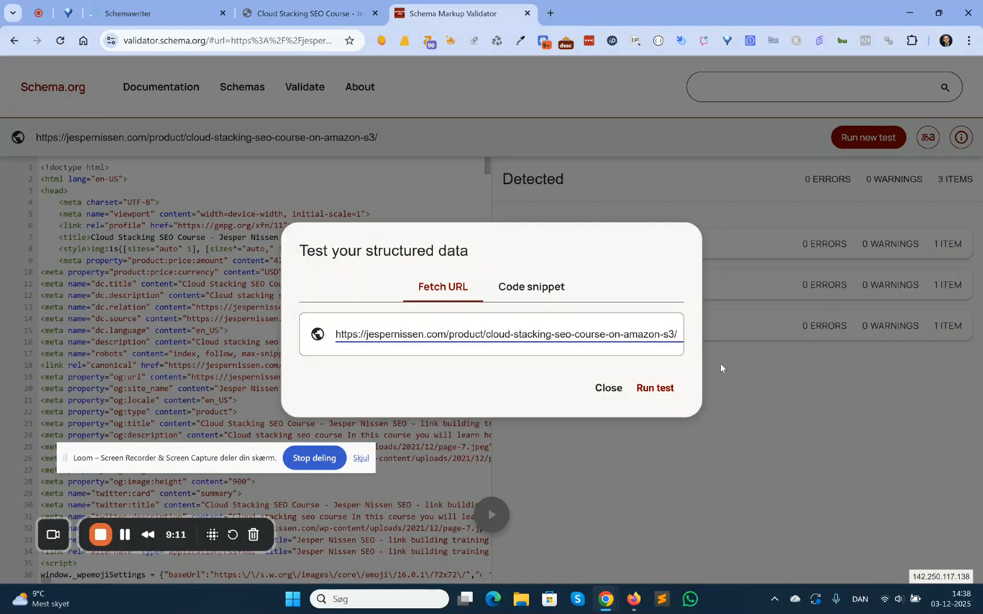
click(656, 390)
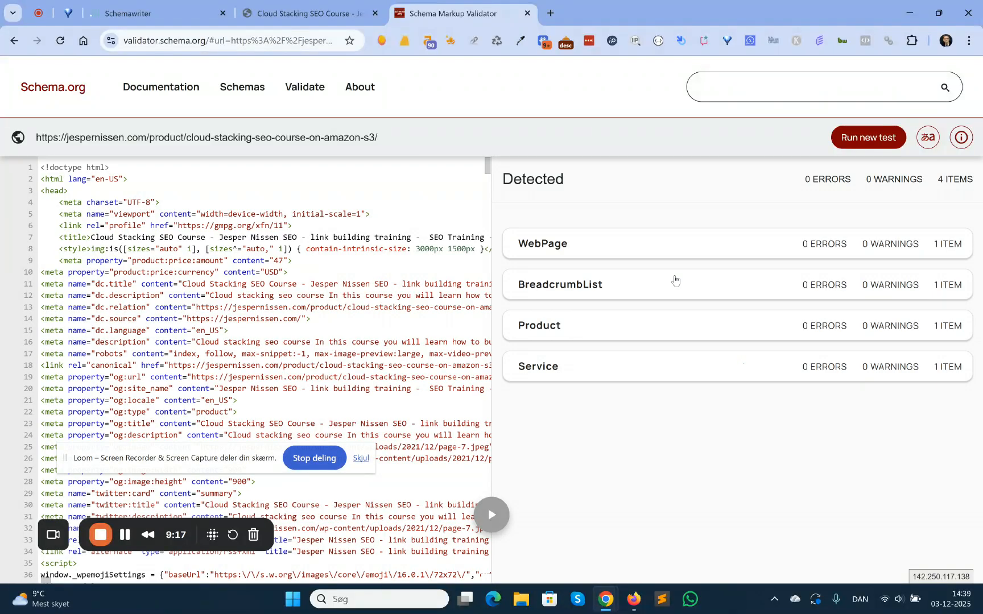
- Examine the detected Service item's details, including its name, description, audience, provider and sameAs links
click(769, 371)
scroll(770, 368, down, 15)
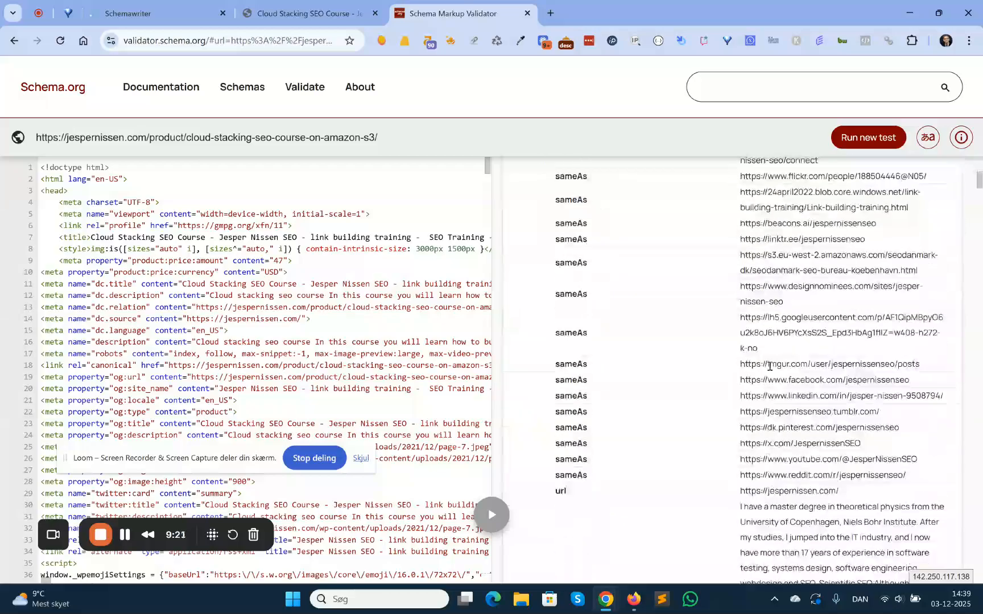
scroll(769, 366, down, 2)
scroll(769, 367, up, 8)
scroll(769, 367, up, 10)
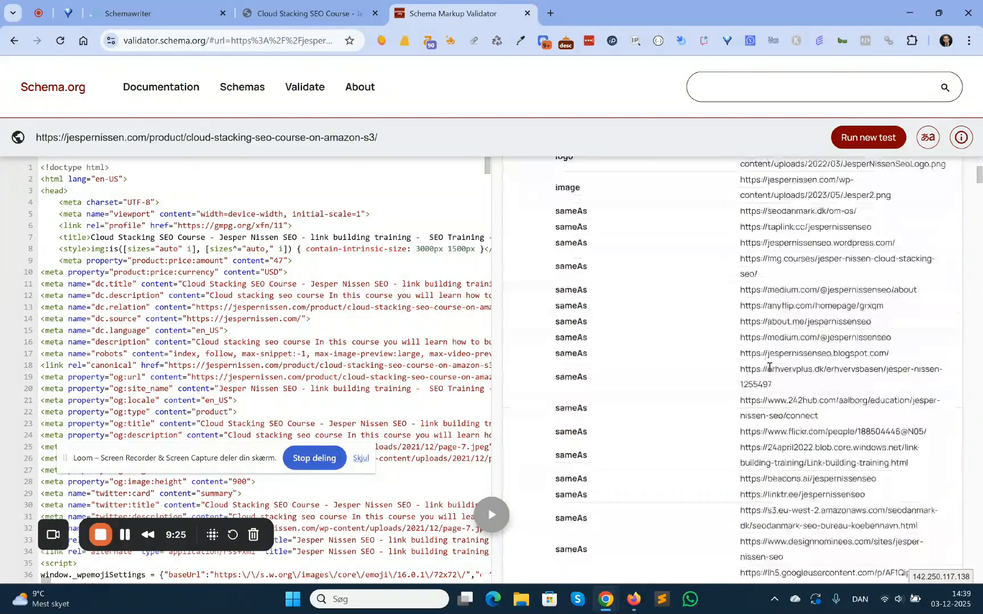
scroll(769, 367, down, 2)
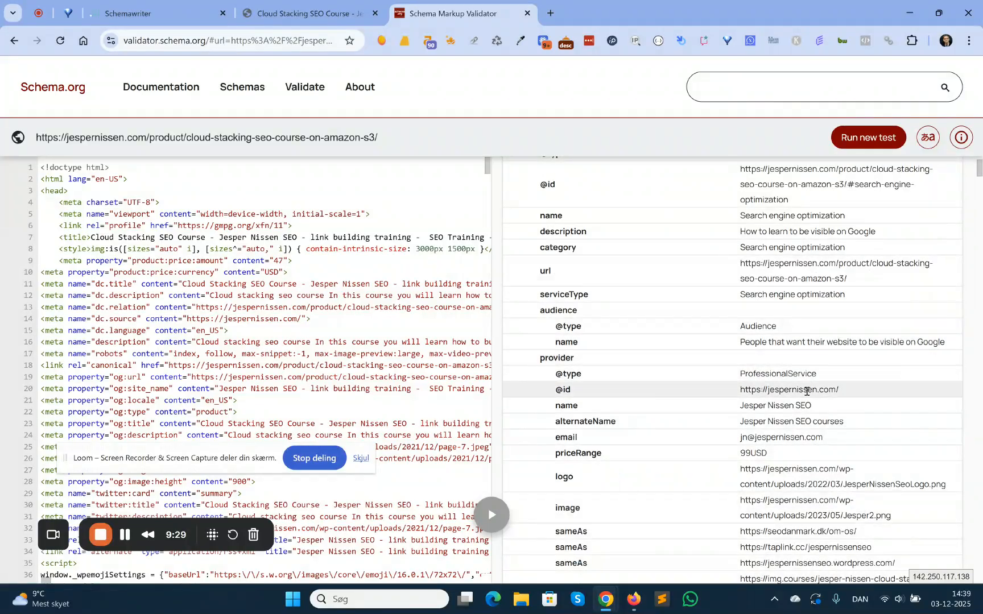
scroll(565, 369, down, 5)
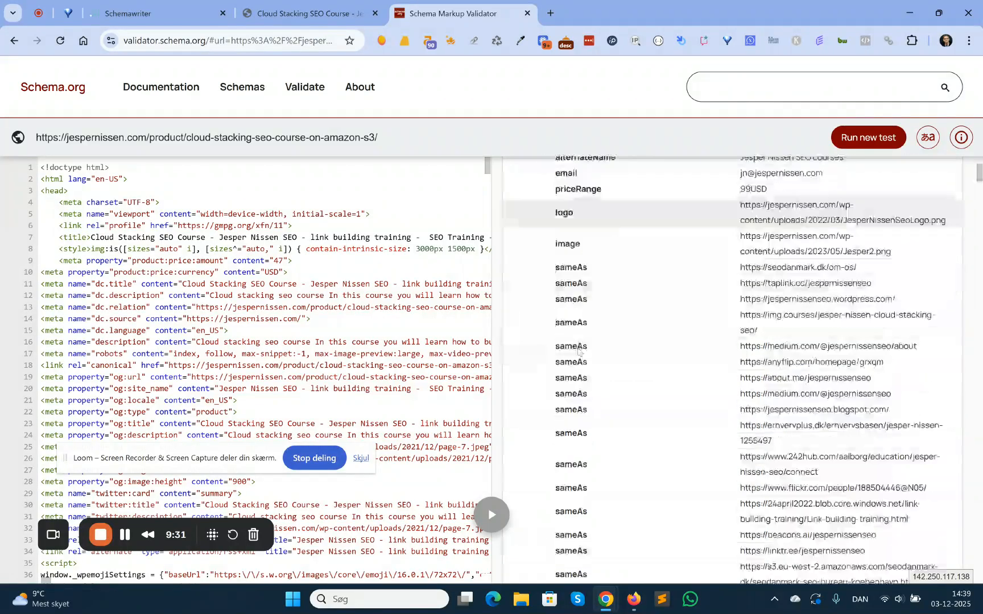
scroll(577, 350, up, 8)
click(526, 182)
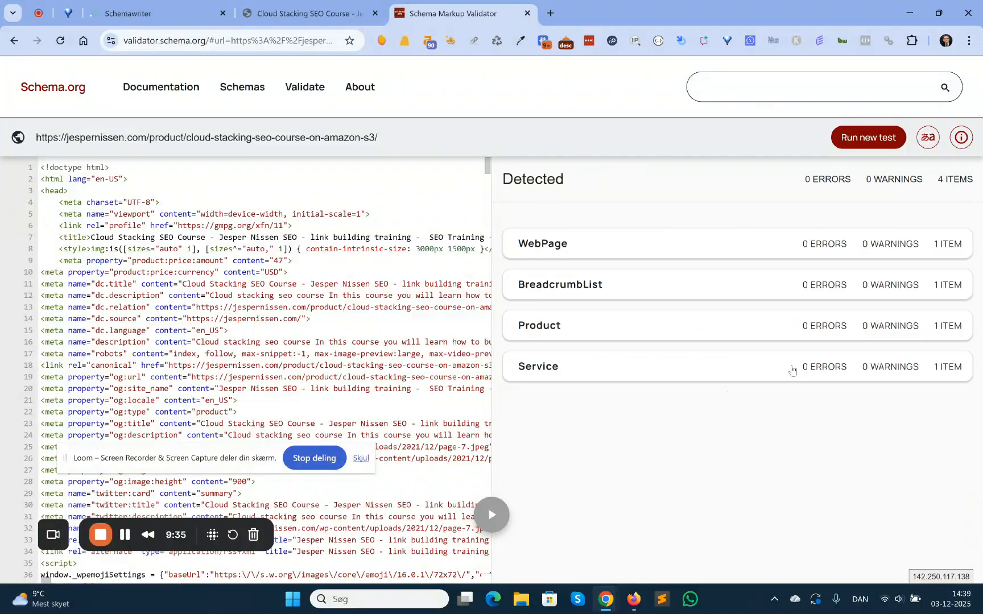
click(608, 371)
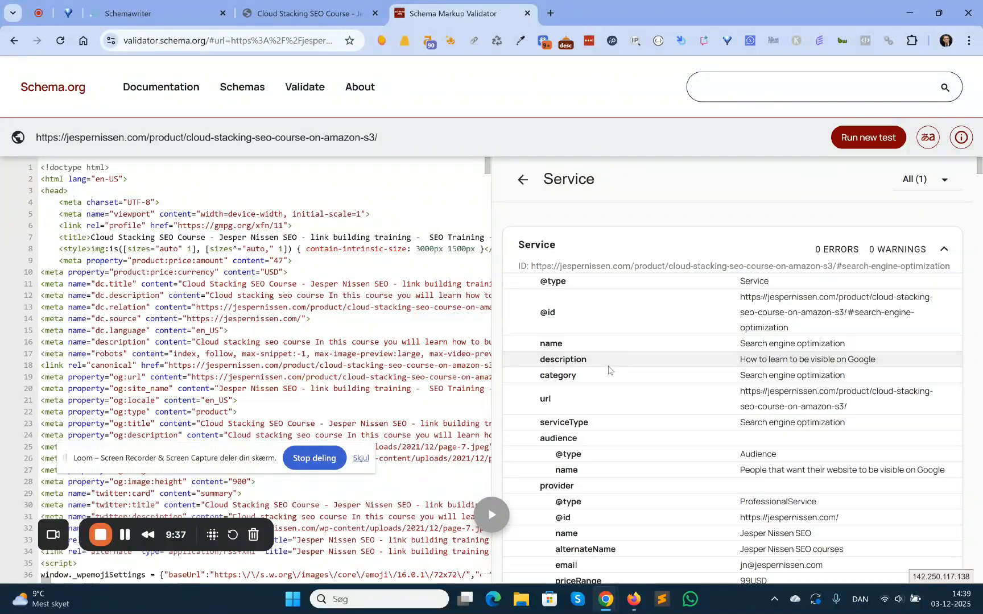
- Review the Service item's provider, keywords, parentOrganization, areaServed and containsPlace details, and return to the list of detected items
scroll(665, 377, down, 3)
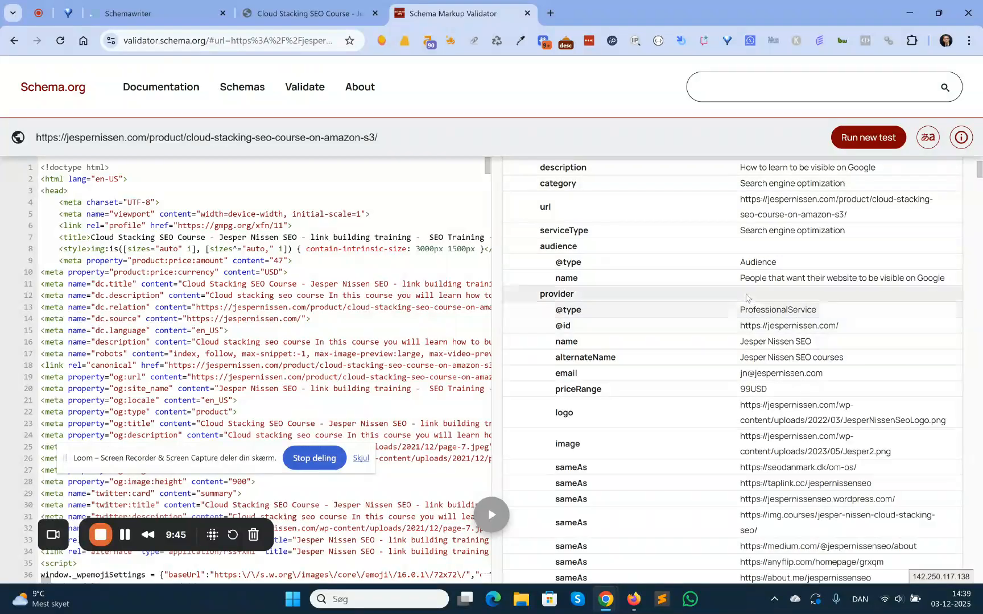
scroll(749, 287, down, 2)
scroll(749, 287, down, 10)
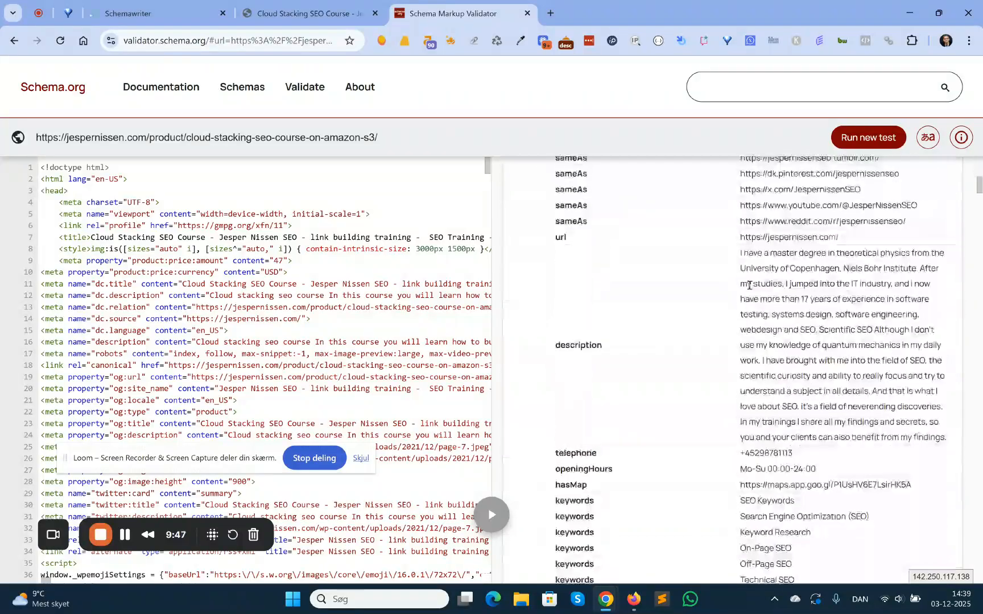
scroll(749, 288, down, 15)
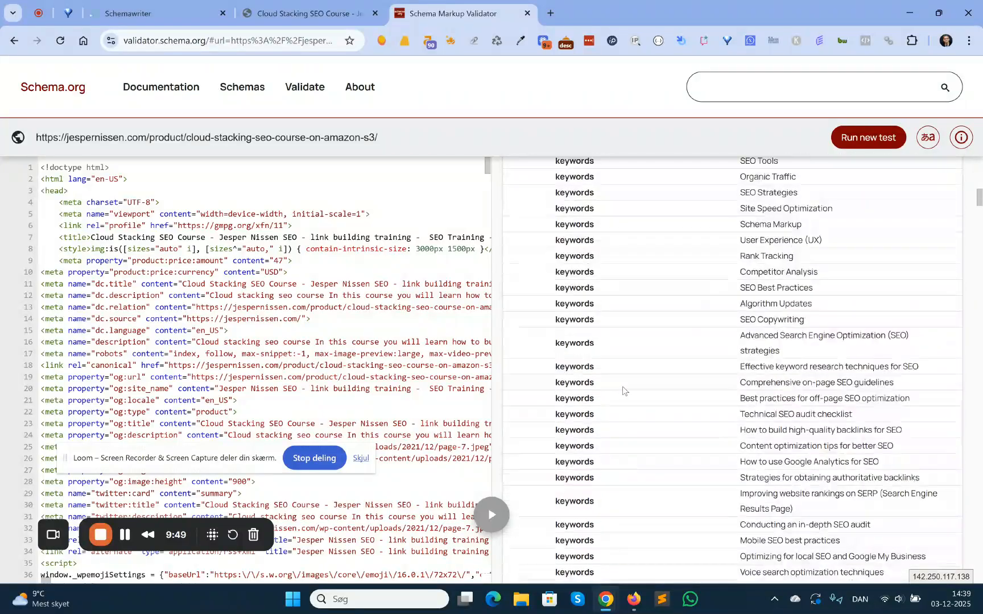
scroll(659, 366, down, 15)
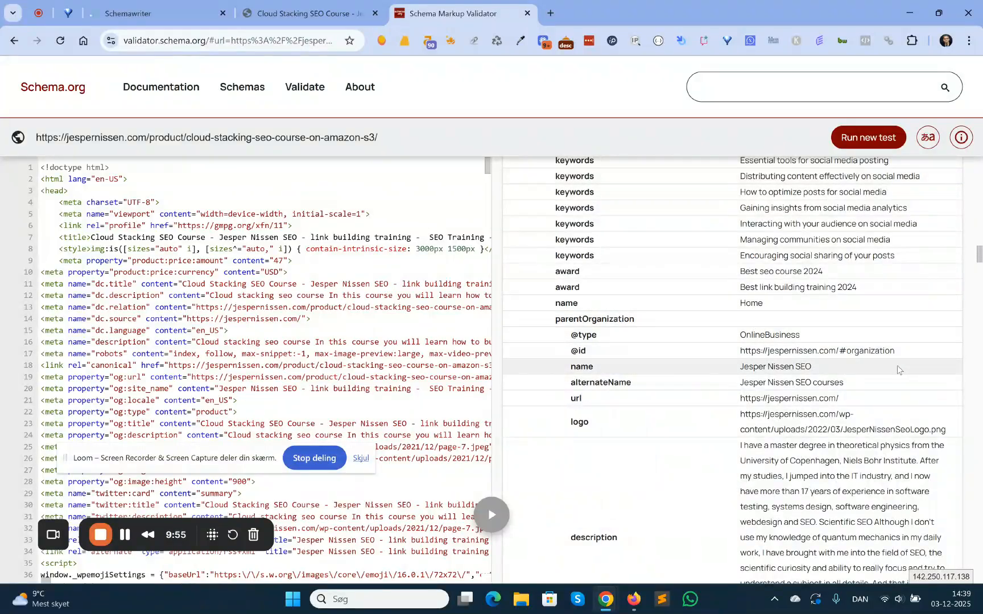
scroll(899, 370, down, 15)
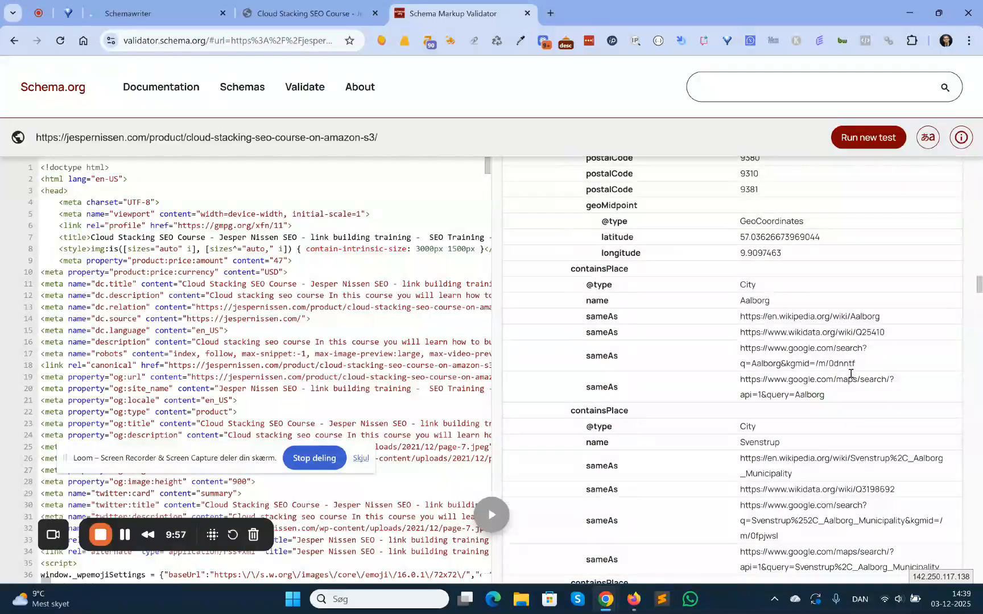
scroll(681, 330, up, 5)
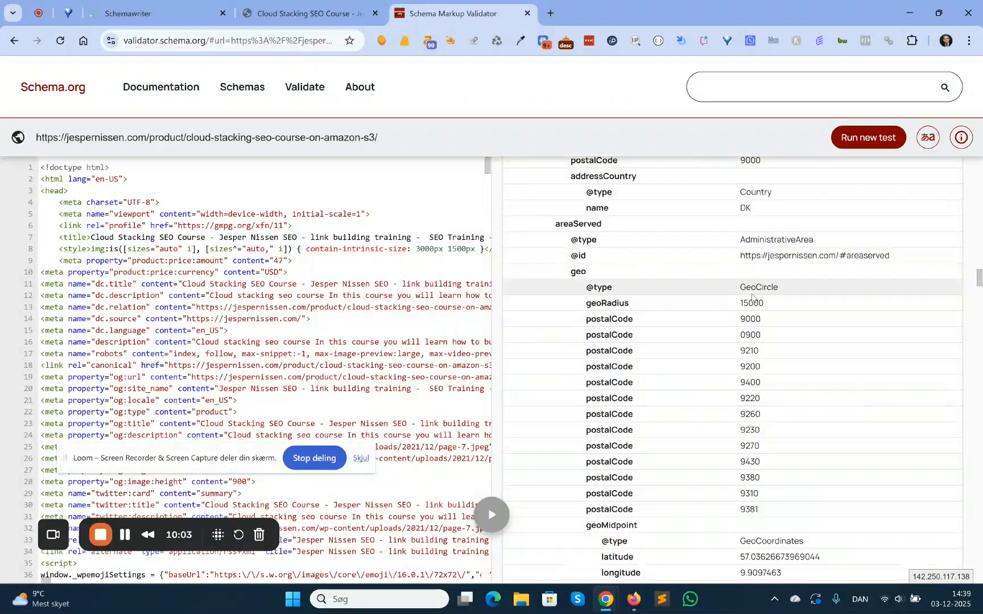
scroll(790, 301, down, 15)
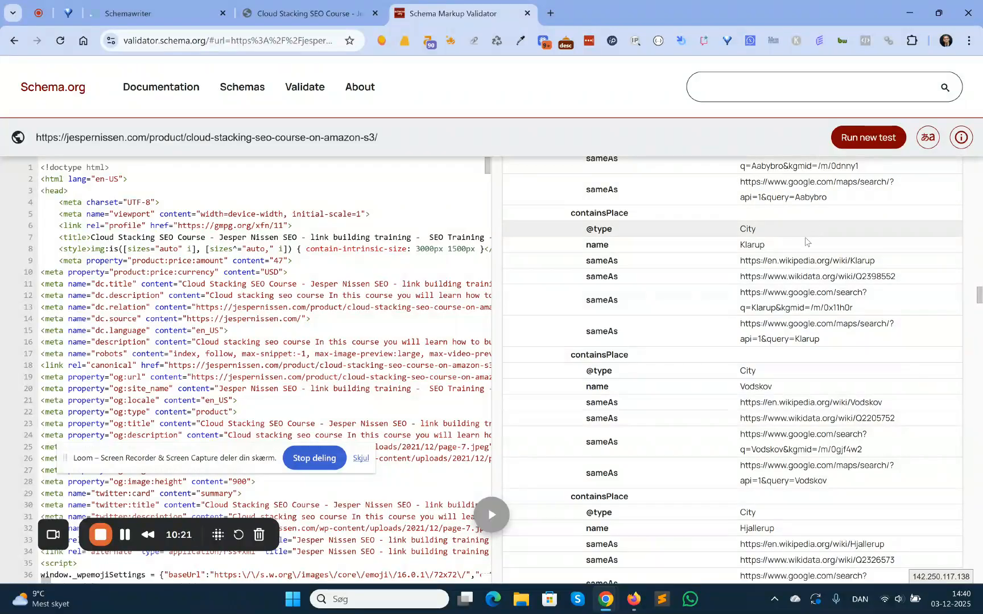
scroll(814, 227, up, 20)
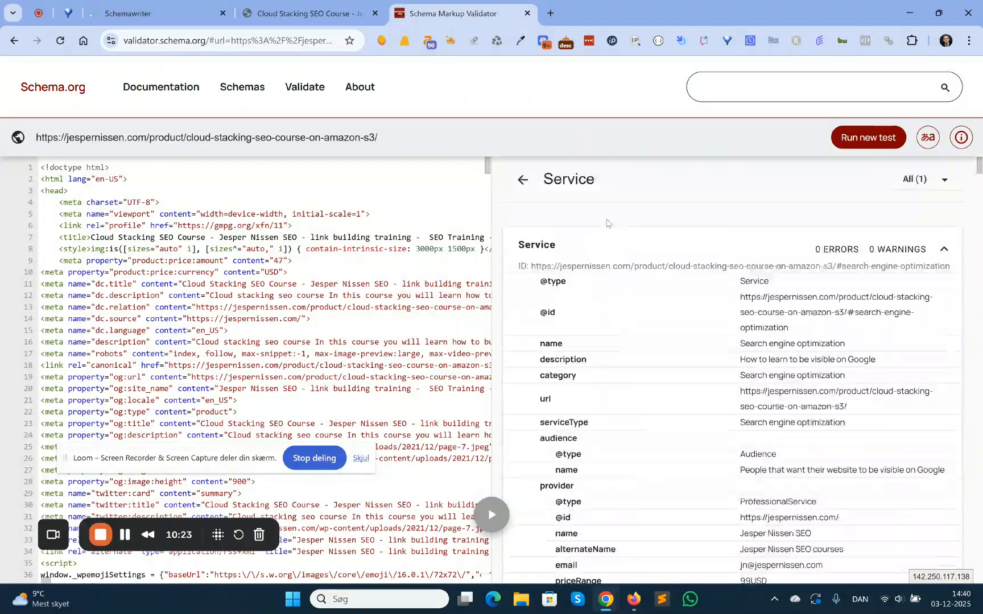
click(522, 180)
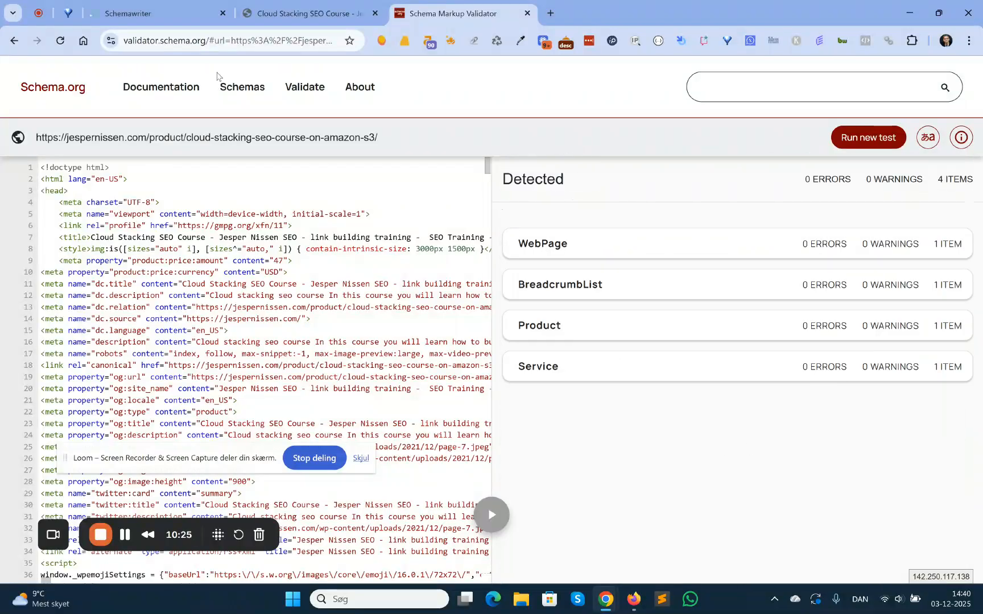
- Switch back to SchemaWriter and save and close the search engine optimization service for the Cloud Stacking SEO Course page
click(284, 15)
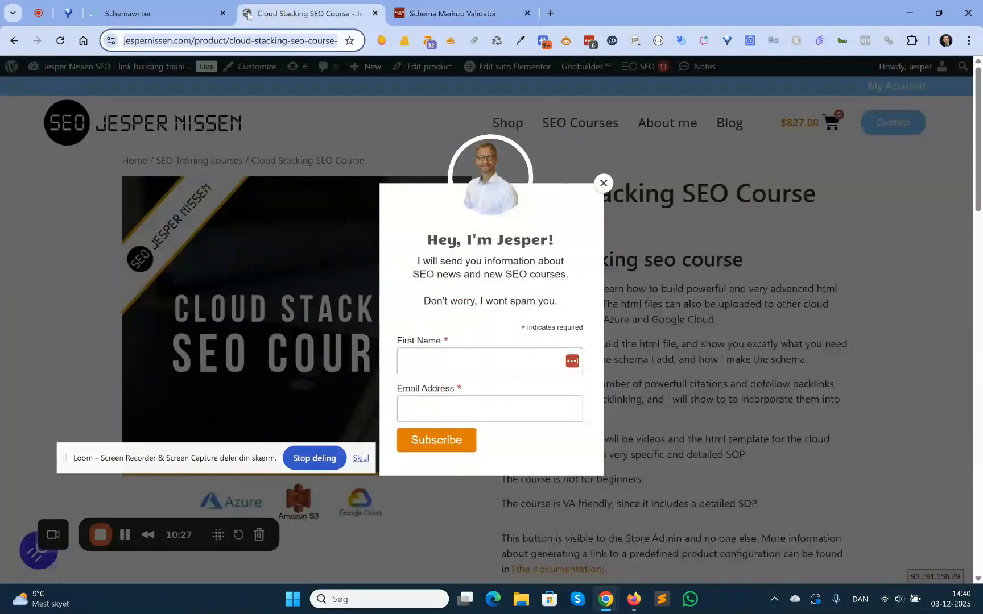
click(174, 19)
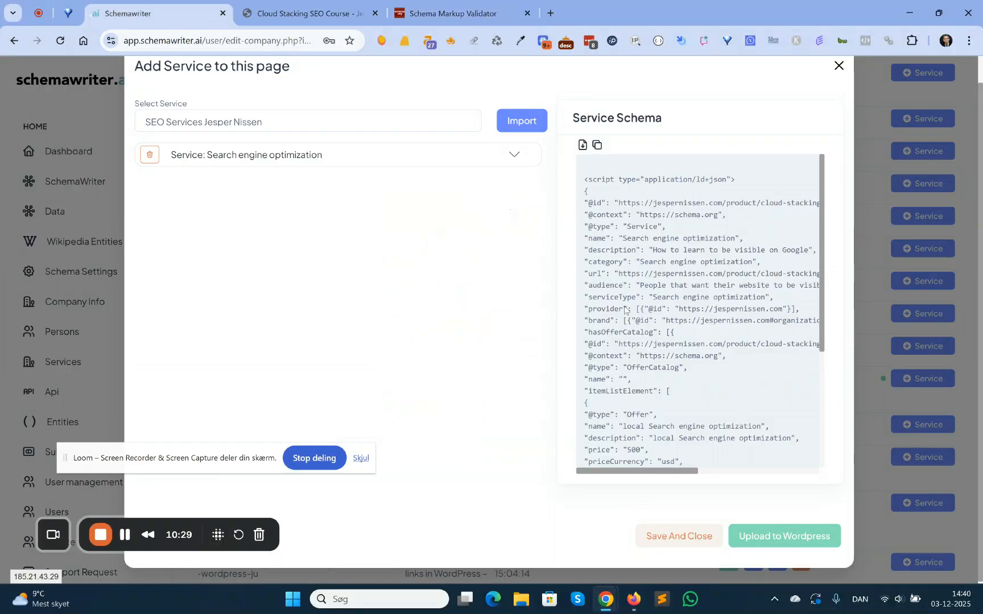
click(678, 536)
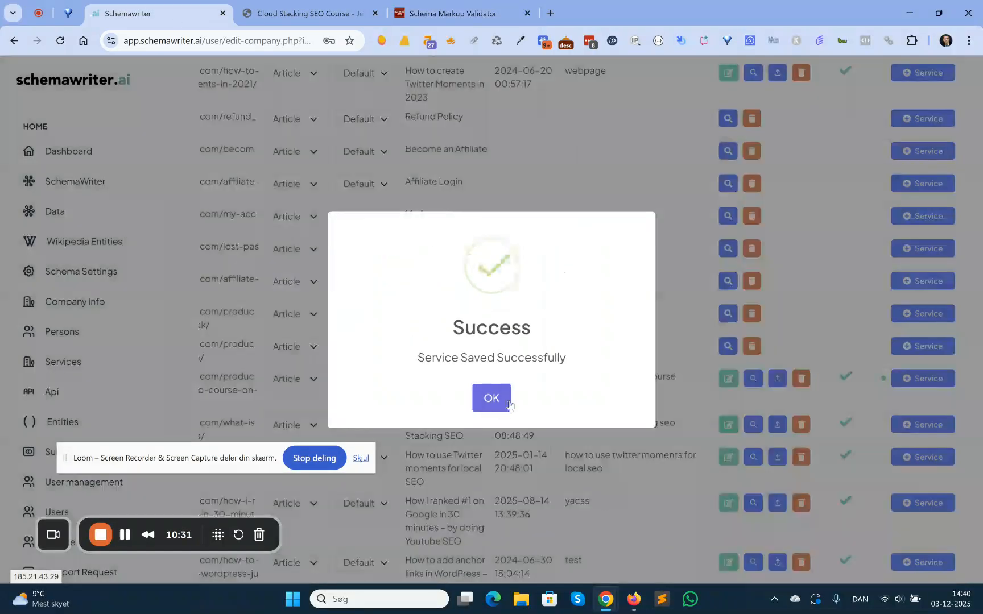
click(488, 396)
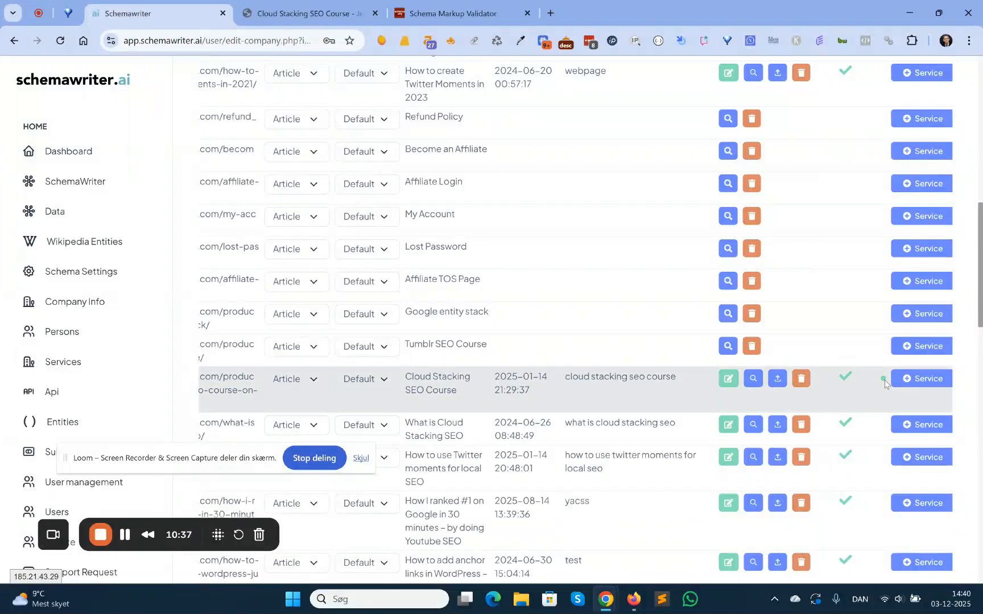
- Open the service schema assigned to the Home page in the sitemap, and save and close it
scroll(883, 383, up, 15)
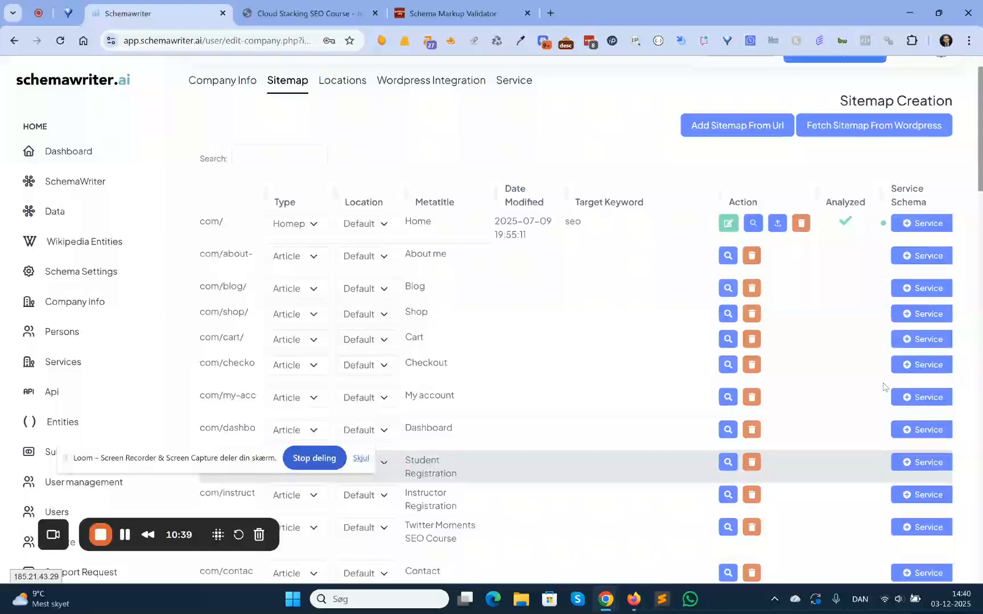
scroll(868, 250, down, 6)
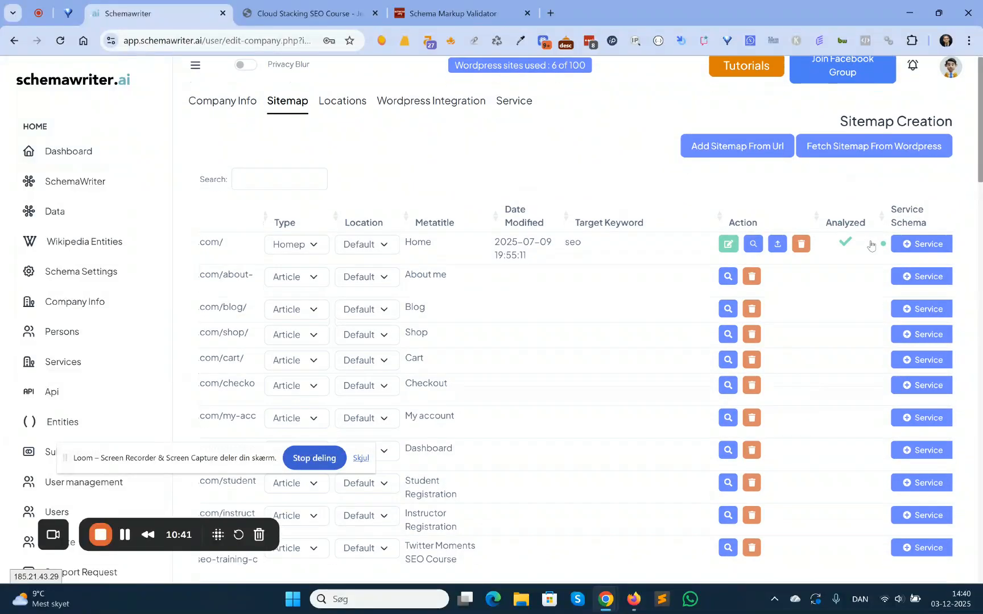
scroll(870, 245, up, 8)
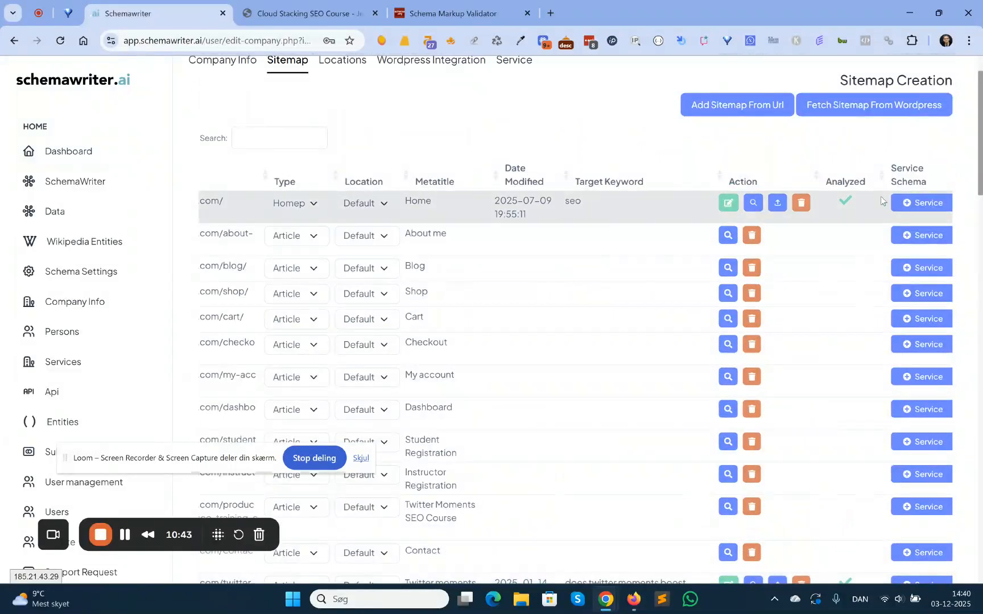
click(925, 204)
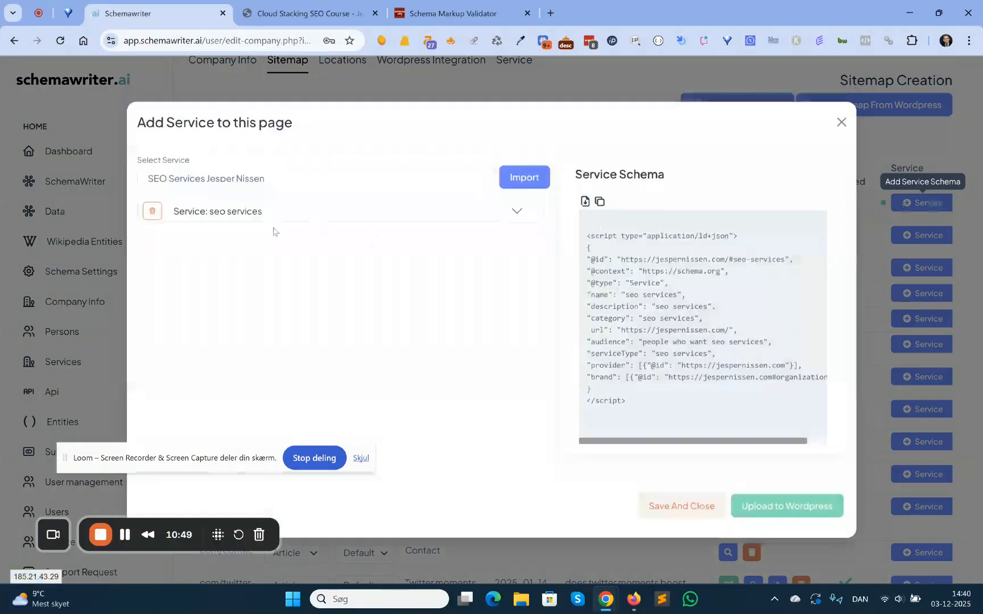
click(656, 506)
click(492, 399)
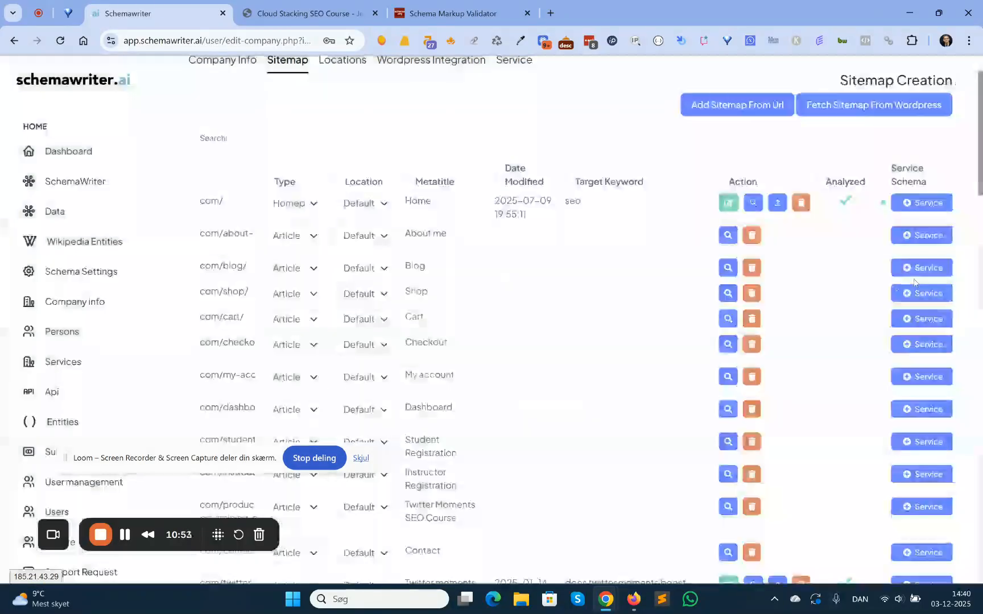
- Look through the sitemap for pages marked as having a service schema
scroll(899, 277, down, 7)
scroll(880, 330, down, 4)
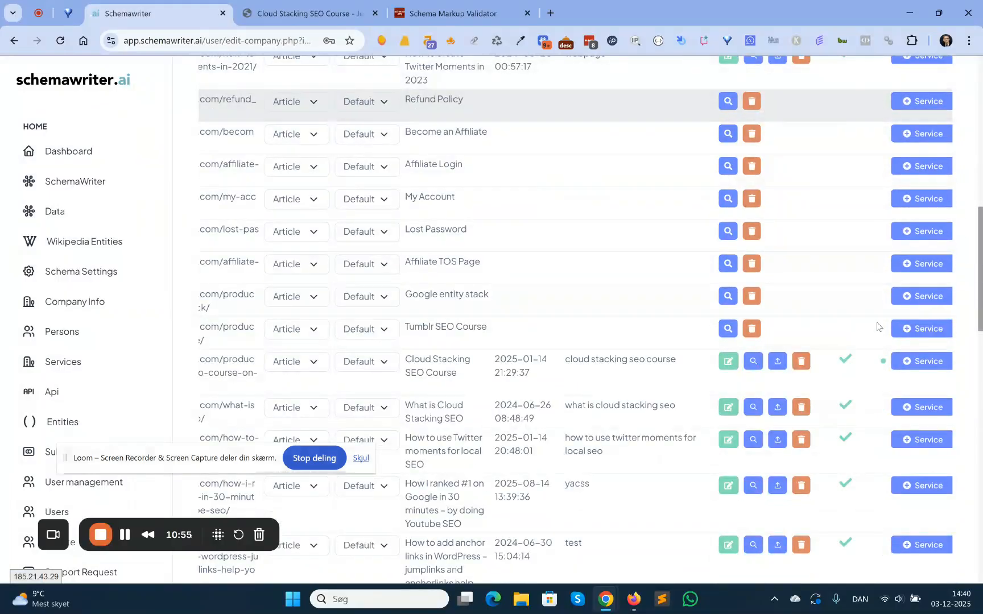
scroll(882, 371, down, 5)
scroll(882, 371, down, 6)
scroll(883, 373, up, 3)
scroll(873, 328, down, 3)
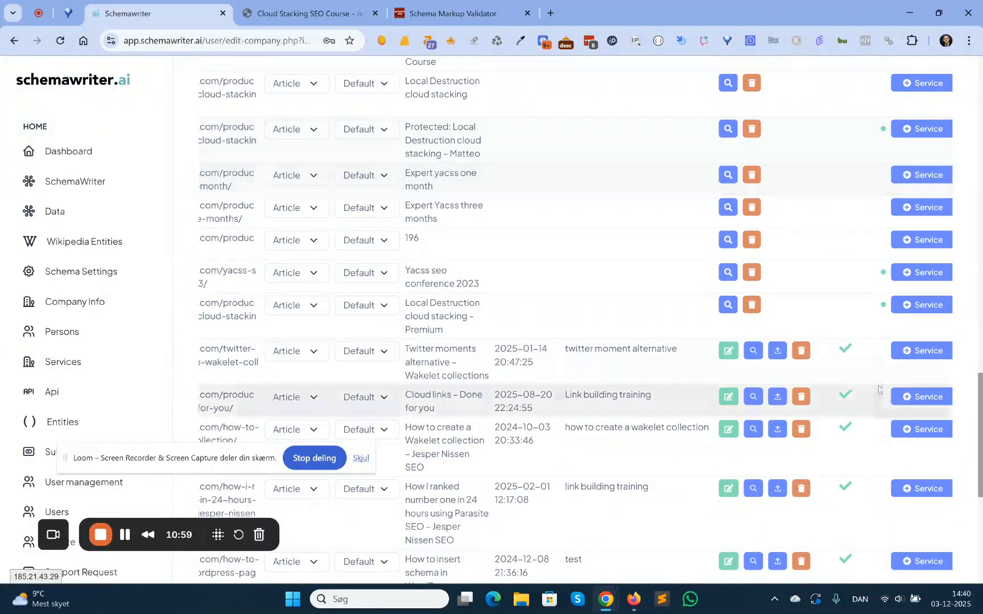
scroll(891, 321, up, 15)
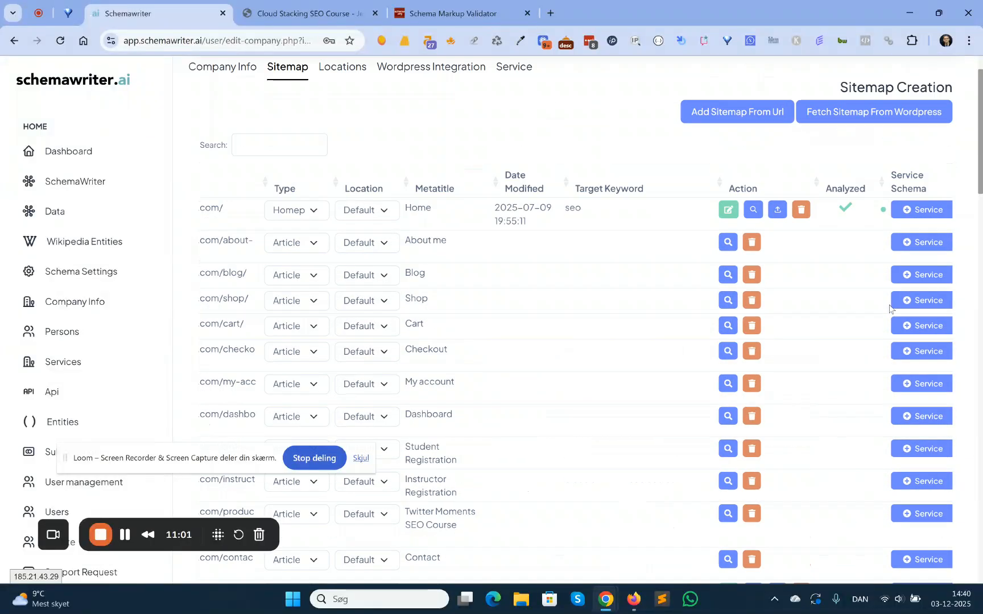
- Sort the sitemap by Service Schema so the pages with a service are listed first
click(911, 236)
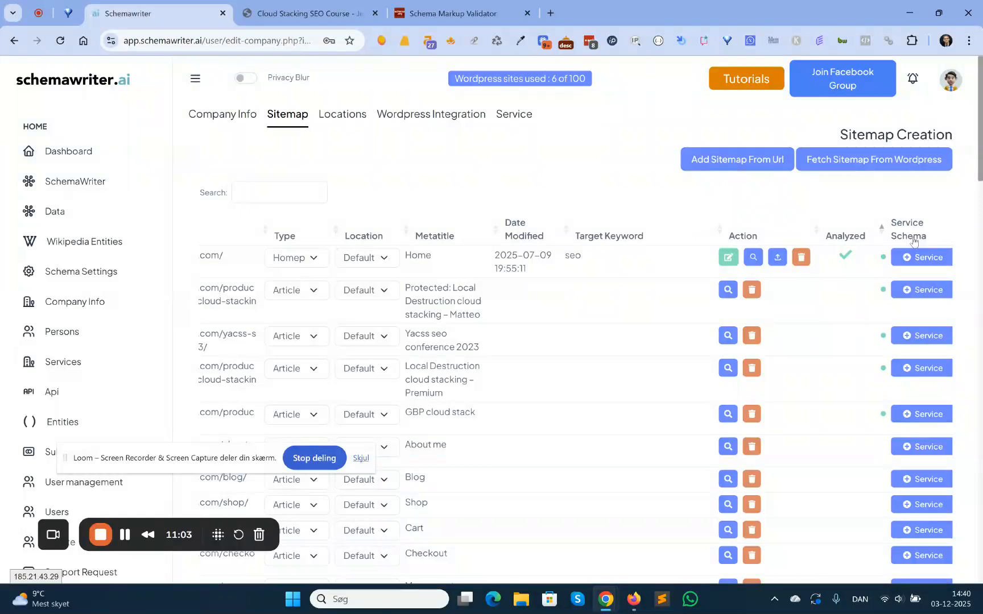
click(912, 236)
click(909, 233)
click(907, 231)
click(903, 227)
click(902, 226)
click(902, 227)
click(901, 227)
click(901, 225)
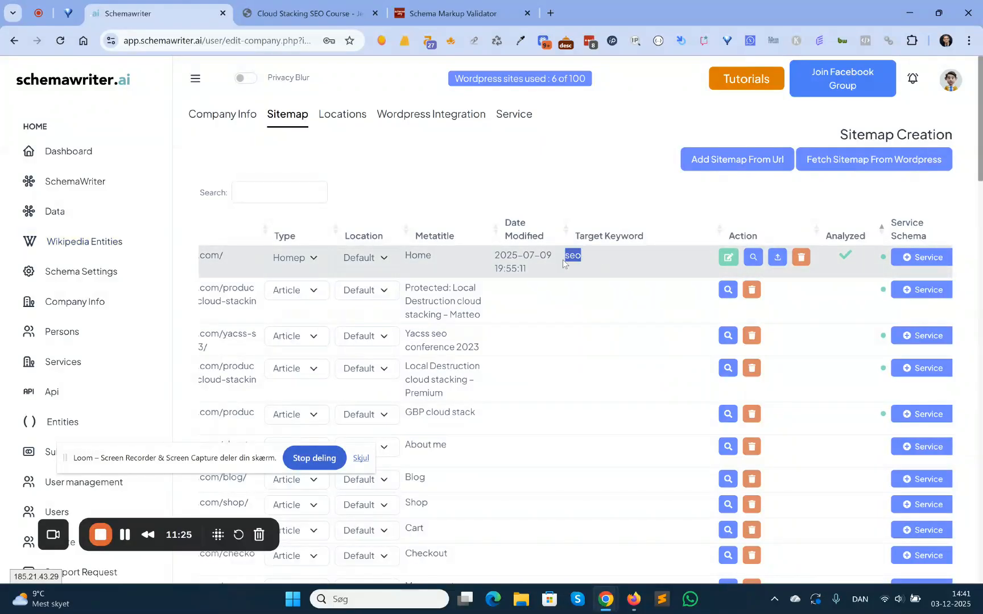
- View the Home page's schema details for the seo target keyword, and go back to the sitemap
click(567, 256)
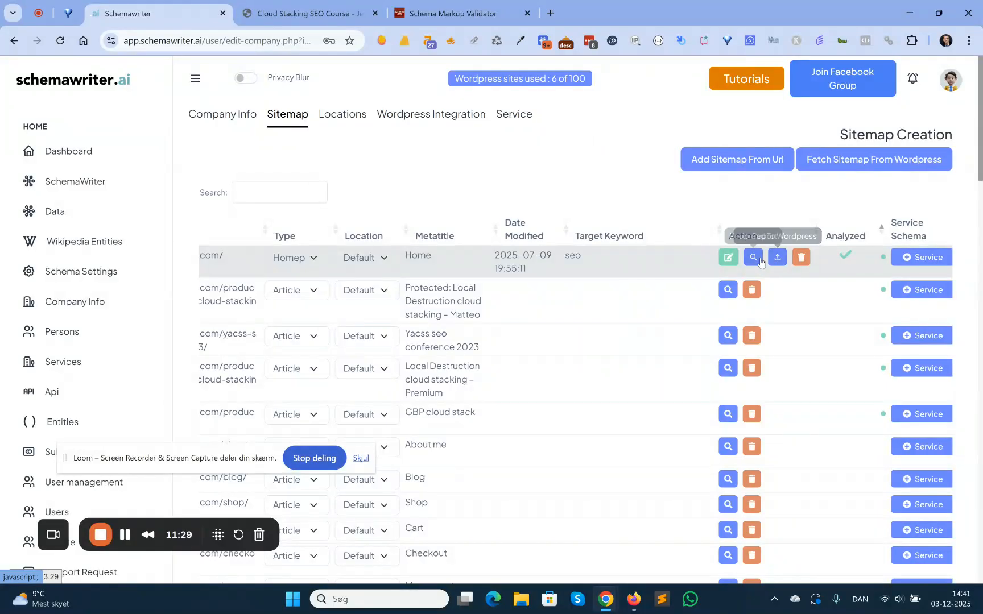
click(729, 258)
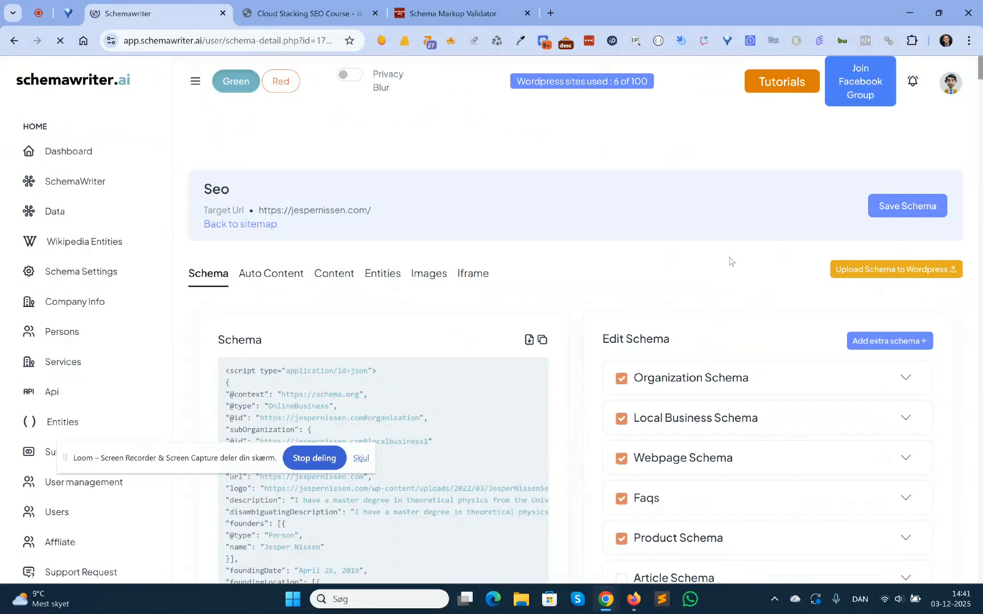
scroll(730, 259, down, 1)
click(466, 420)
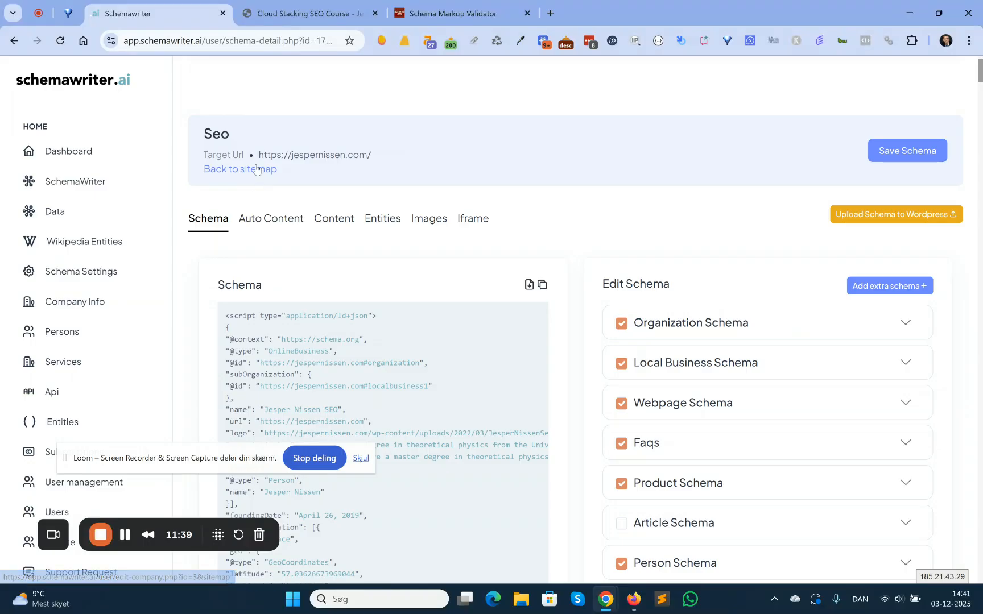
drag(231, 129, 260, 133)
click(206, 136)
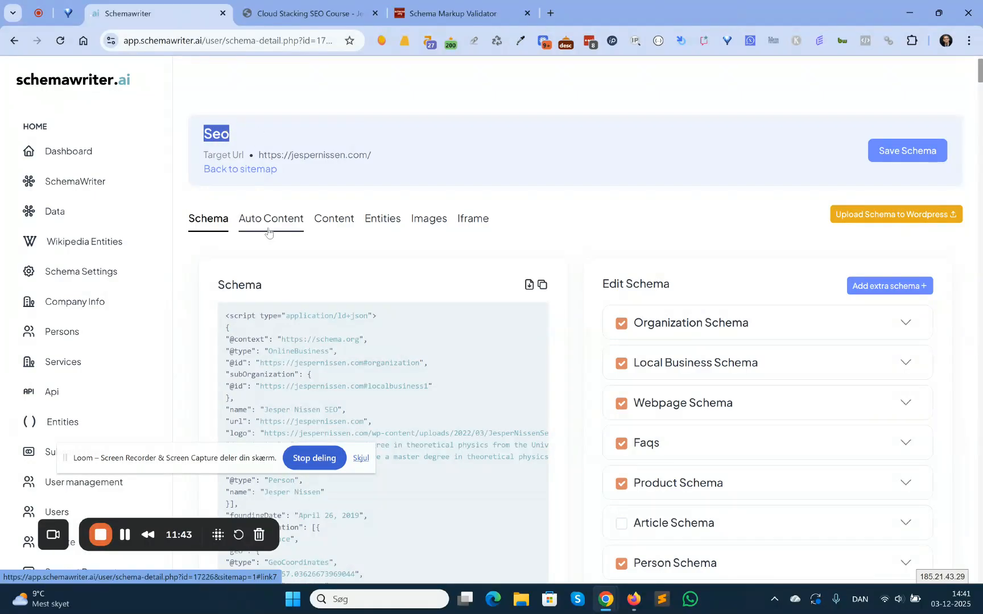
click(246, 177)
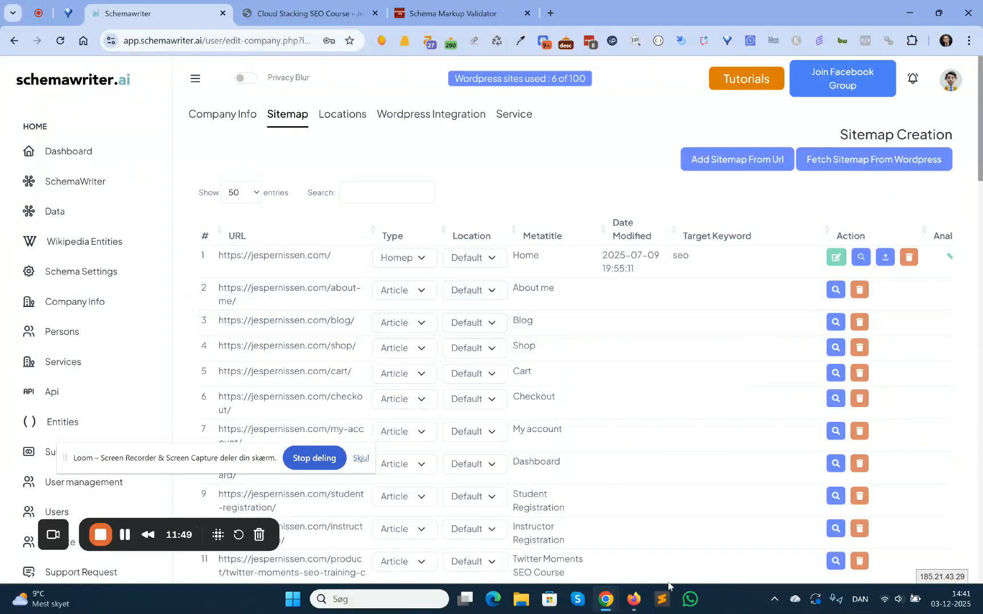
- Add a service to the About me page in the sitemap by importing the SEO Services template
scroll(682, 529, down, 20)
drag(743, 585, 847, 577)
scroll(894, 404, up, 15)
scroll(894, 403, up, 10)
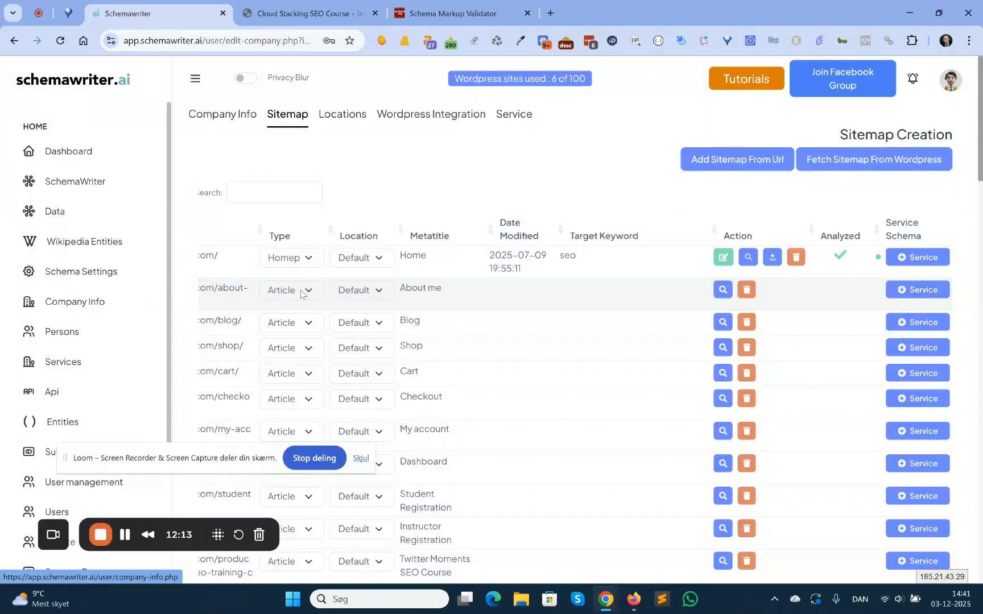
click(923, 292)
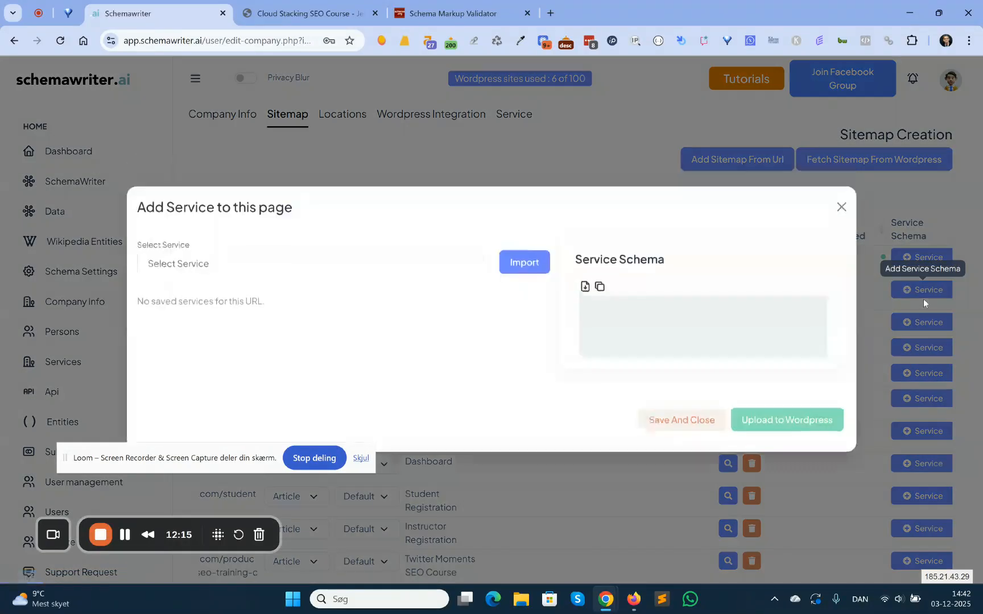
click(230, 266)
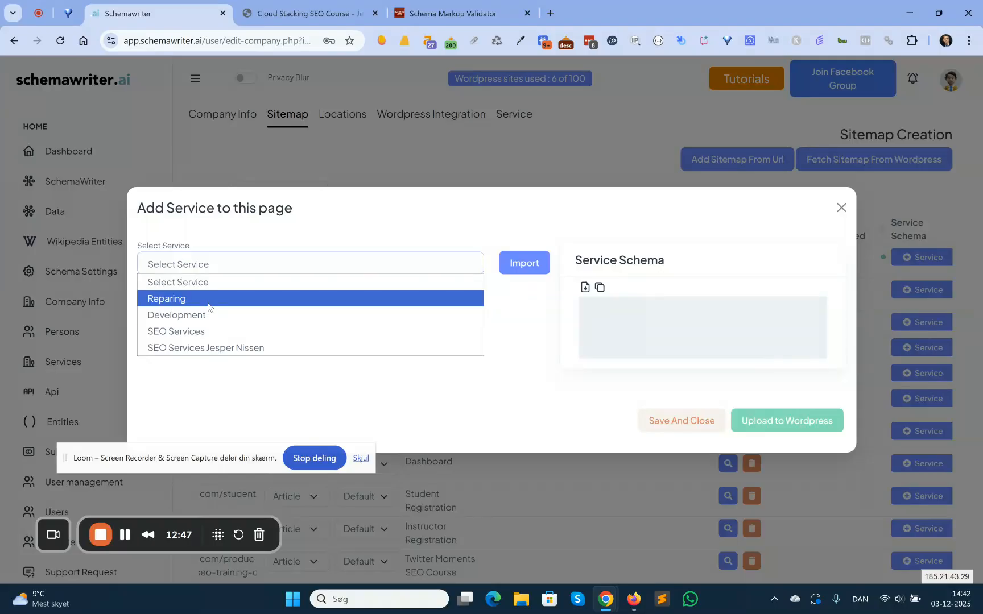
click(198, 332)
click(520, 254)
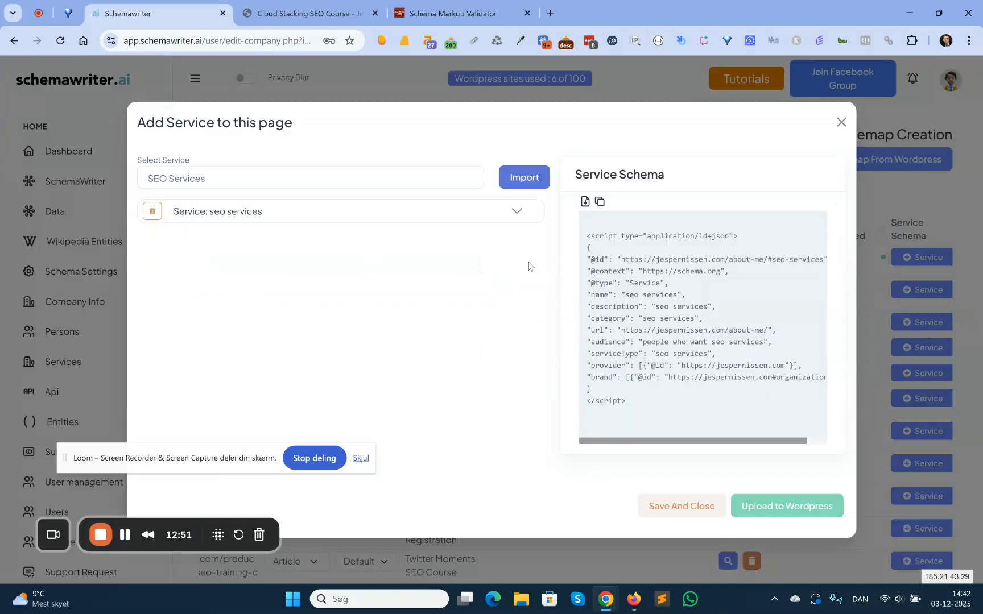
- Expand the imported seo services entry and set its description to "seo service adjust service for this page and company"
click(294, 215)
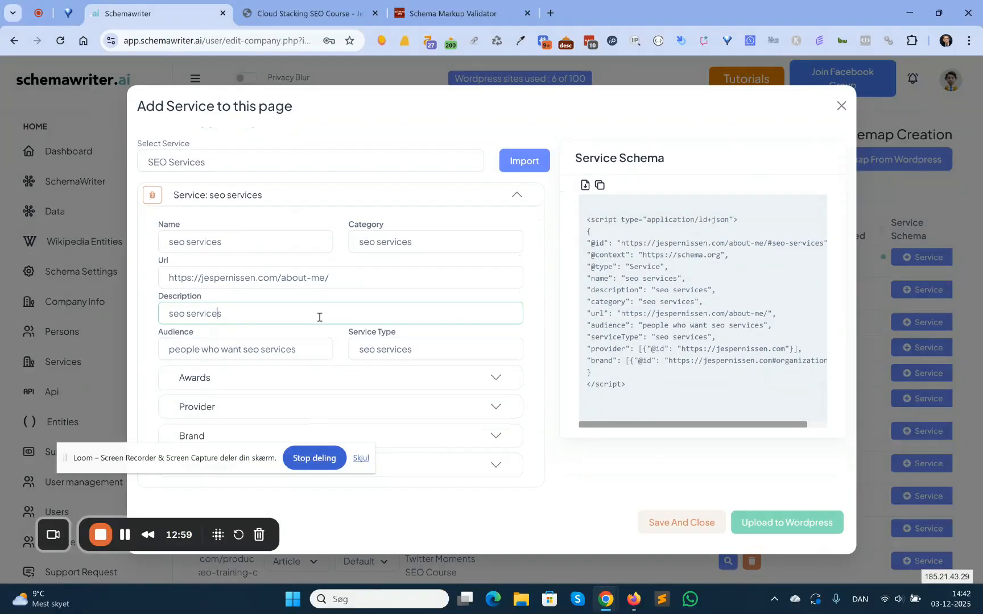
text(adjust)
key(BackSpace)
key(BackSpace)
key(BackSpace)
text(service for this page and company)
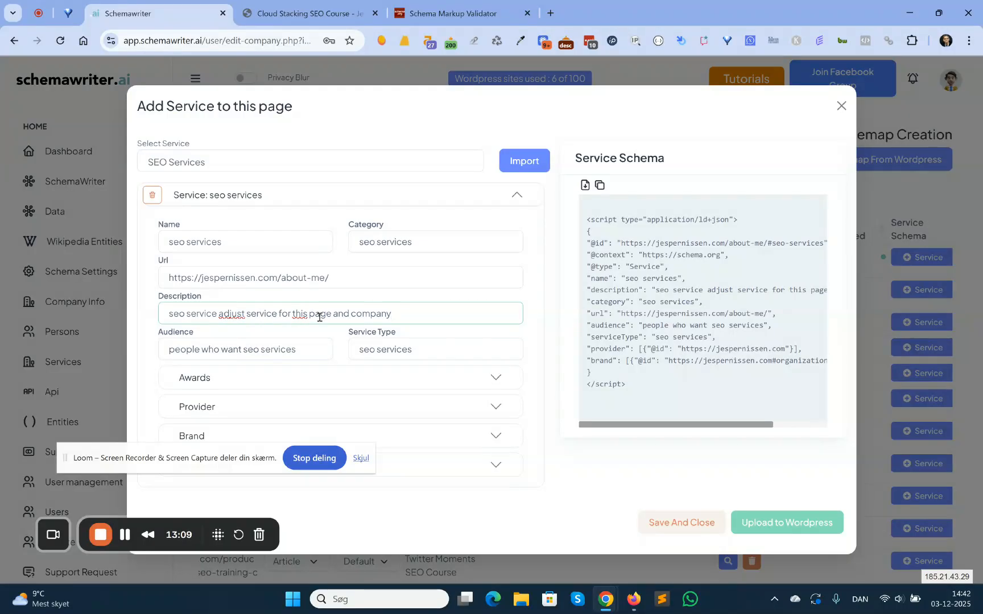
click(357, 406)
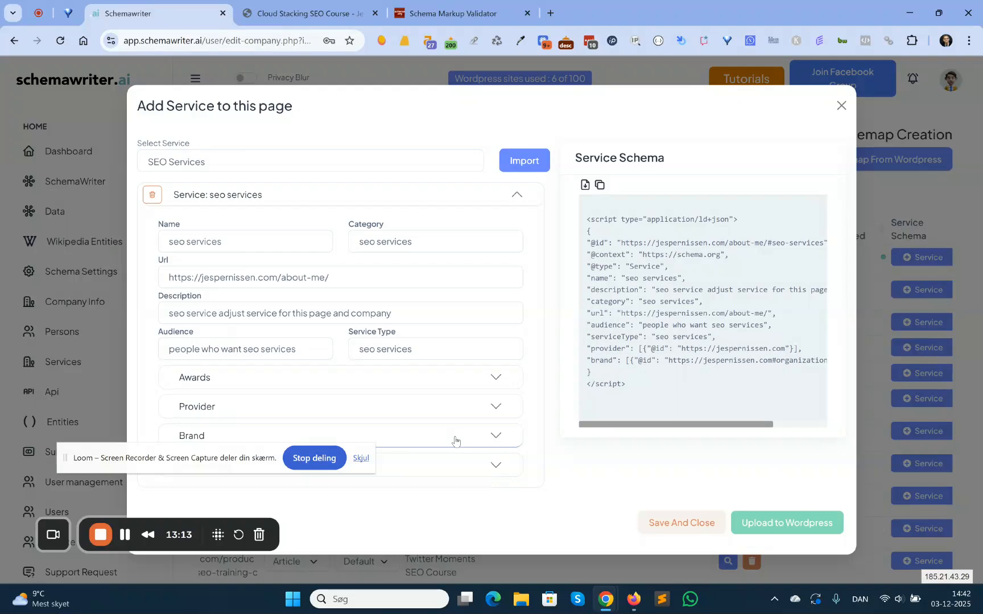
- Review the imported seo services entry and its URL for the About me page, and close the service dialog without saving
click(453, 435)
click(448, 427)
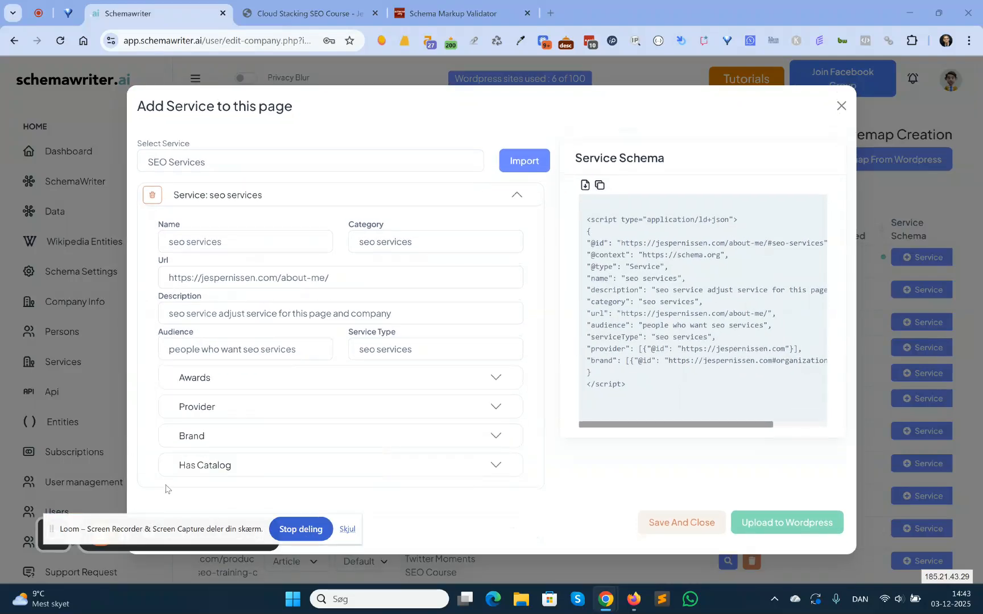
click(369, 281)
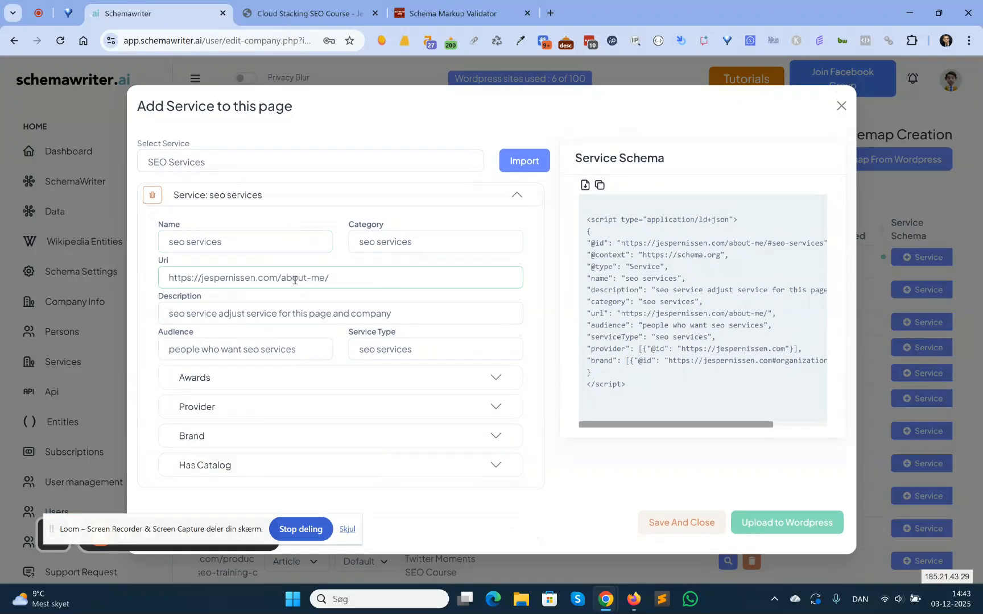
click(841, 106)
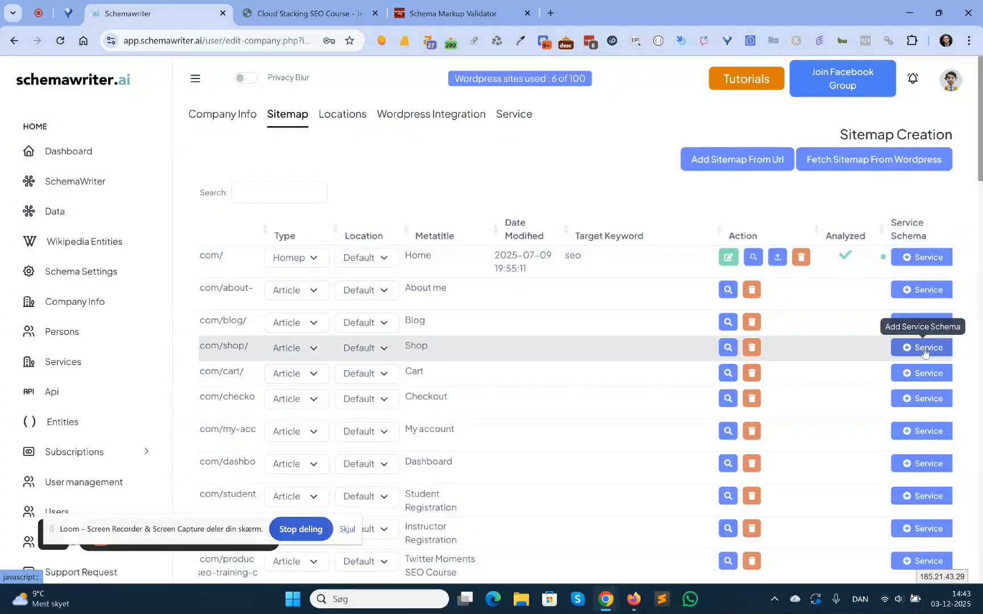
- View the service templates available for the "How to use Twitter moments for local SEO" page, and close the dialog without importing one
scroll(908, 471, down, 5)
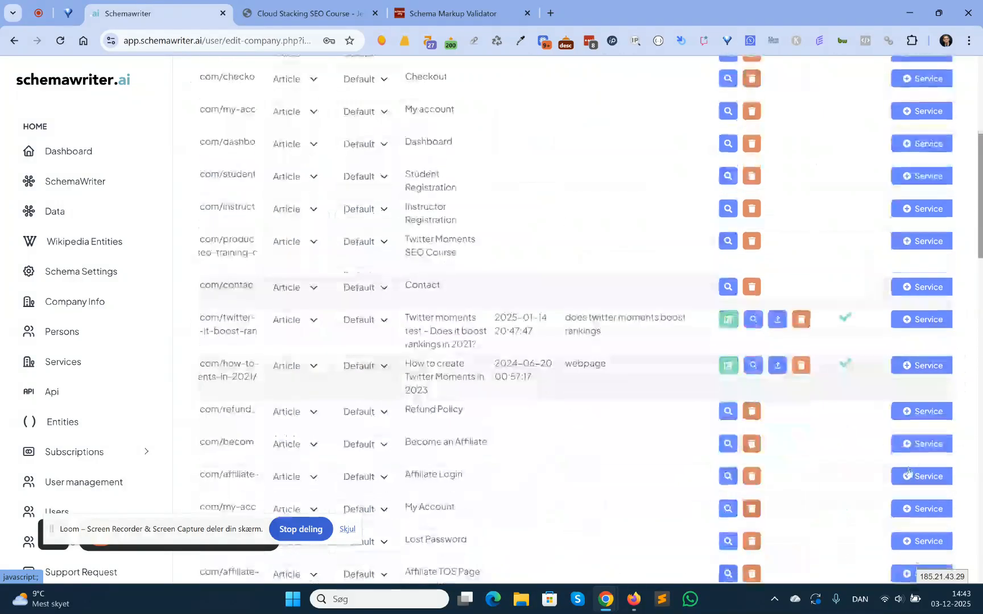
scroll(908, 472, down, 7)
scroll(922, 369, up, 1)
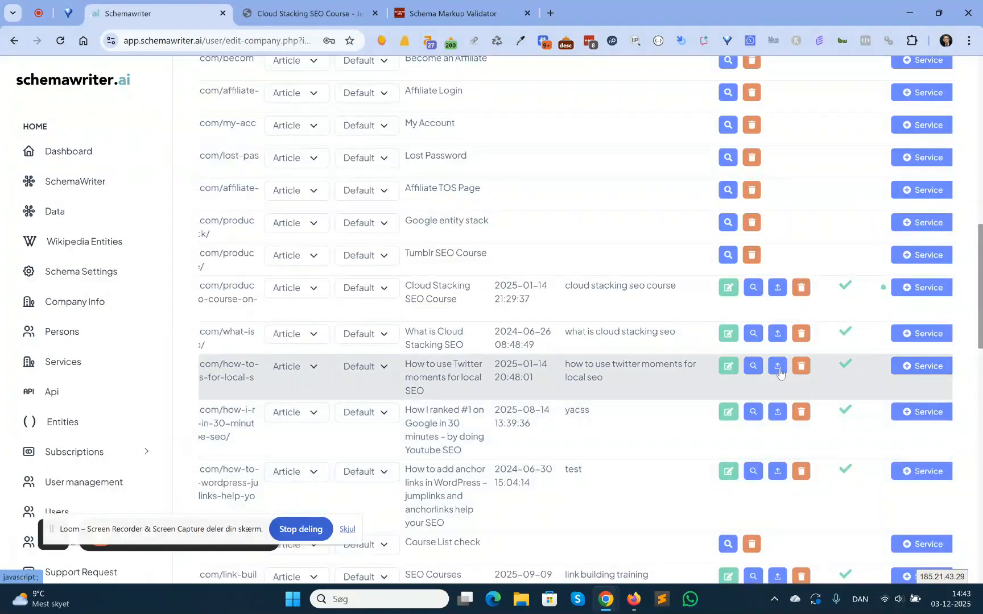
click(928, 367)
click(411, 262)
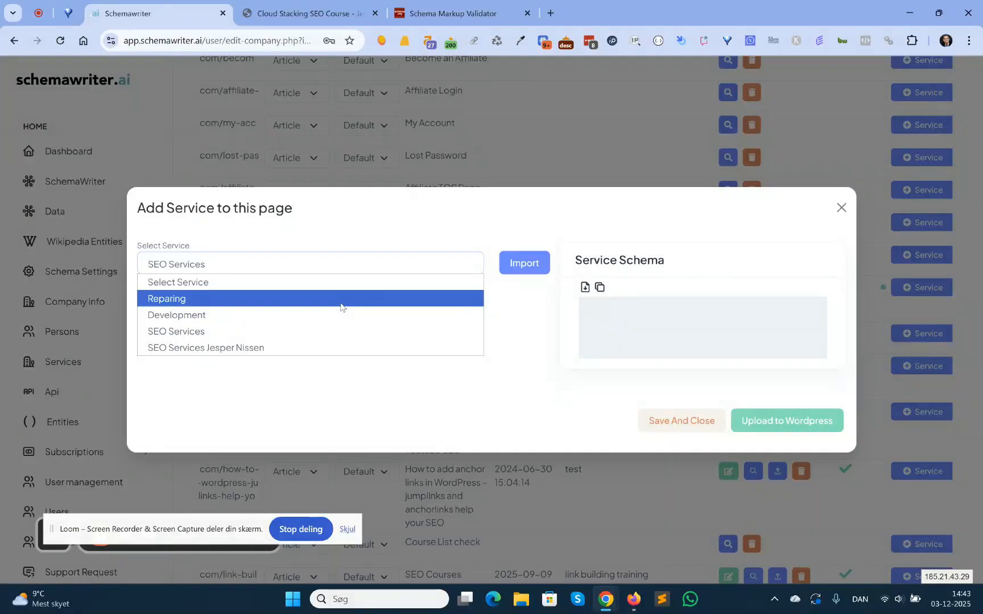
click(518, 331)
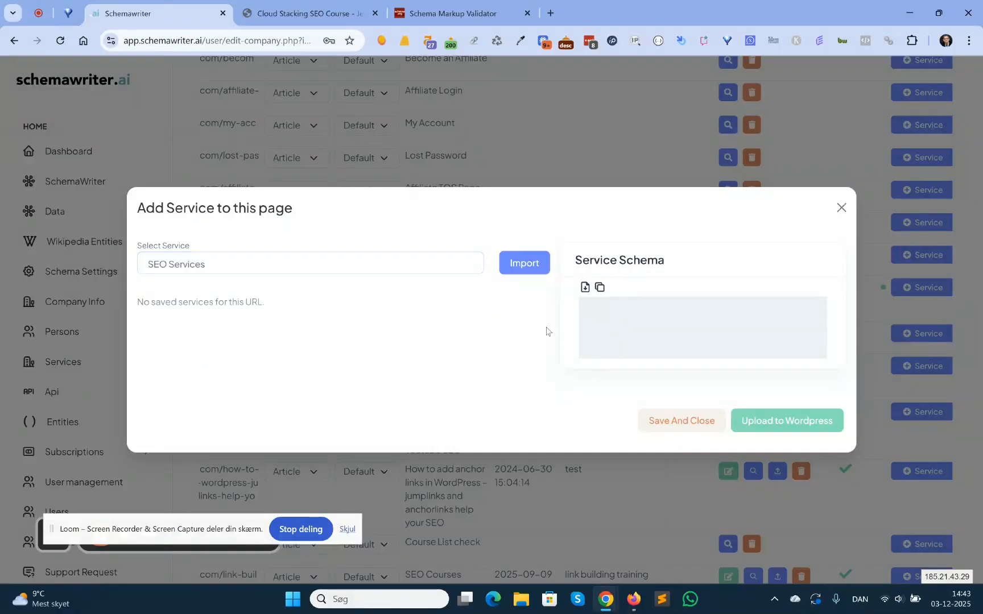
click(845, 211)
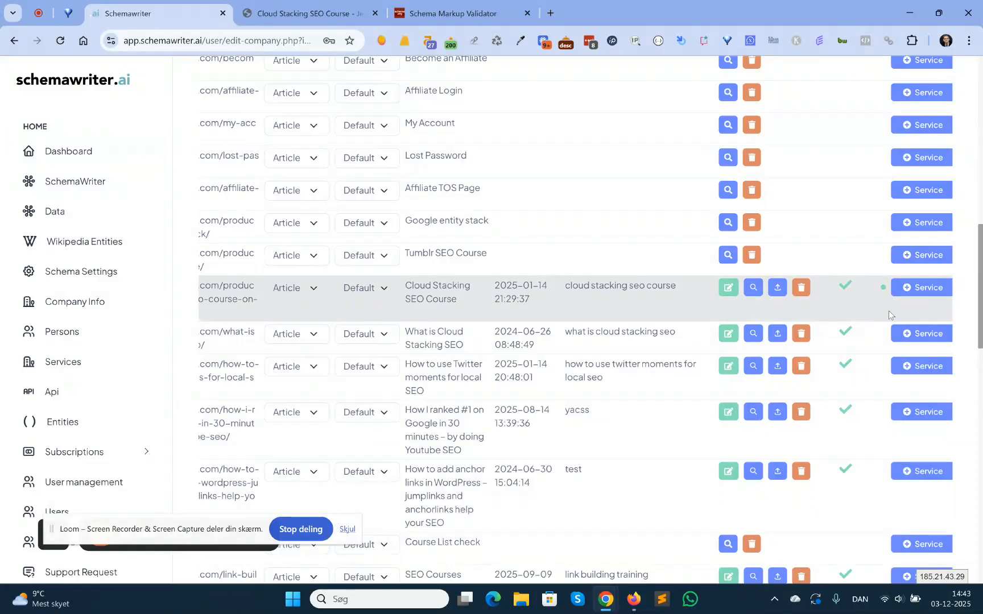
- Fetch the company's sitemap from WordPress, repeating the fetch after the first attempt
scroll(889, 311, up, 12)
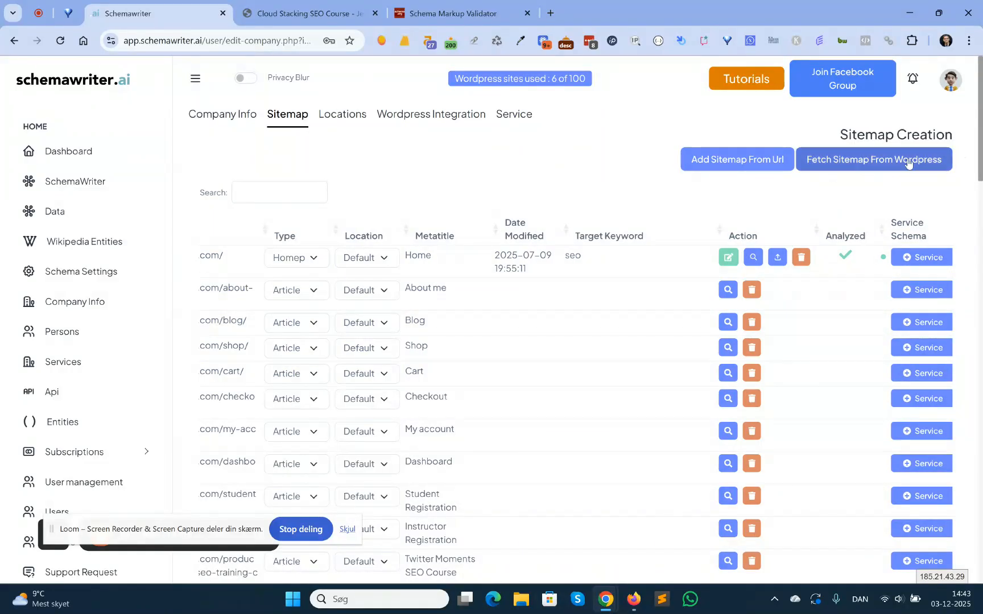
click(830, 163)
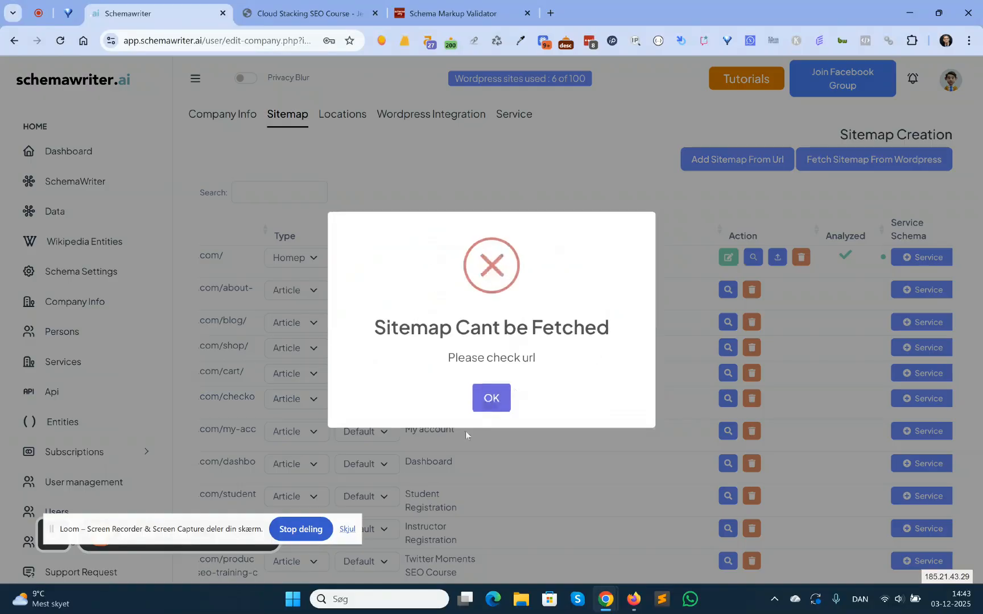
click(491, 400)
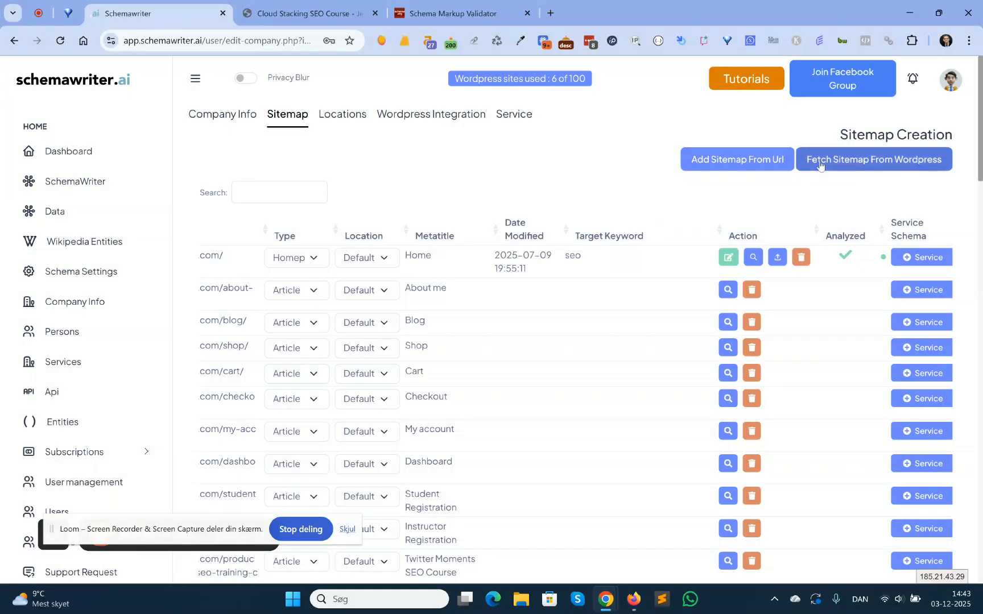
click(878, 153)
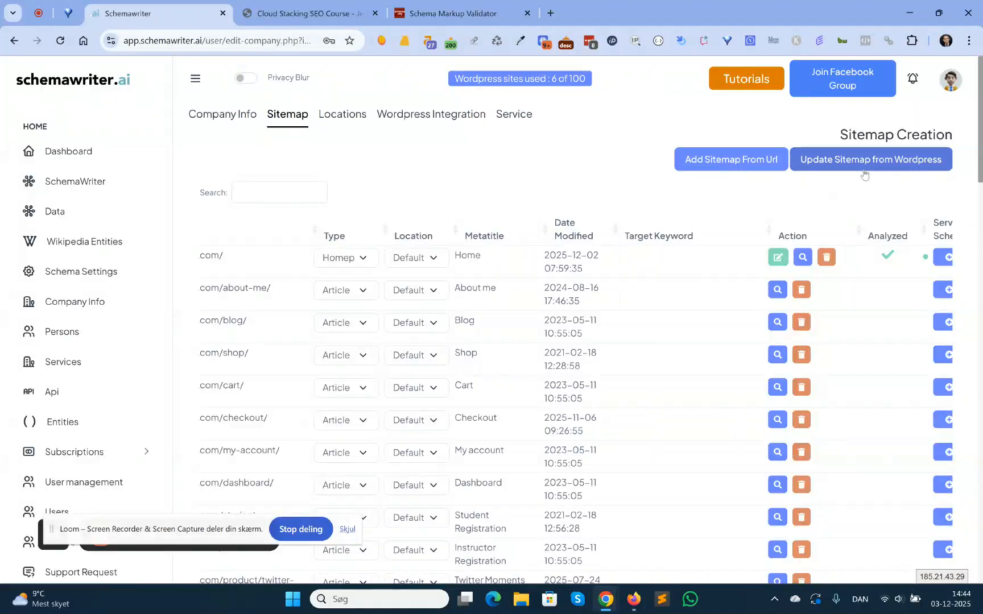
- Update the sitemap from WordPress and sort its pages by Service Schema
click(857, 153)
click(905, 161)
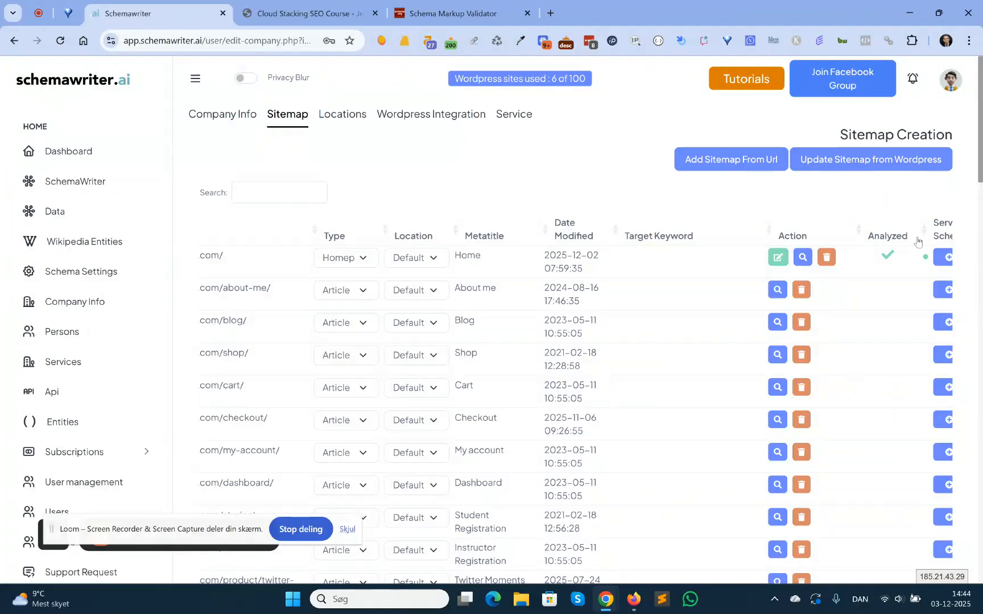
click(938, 231)
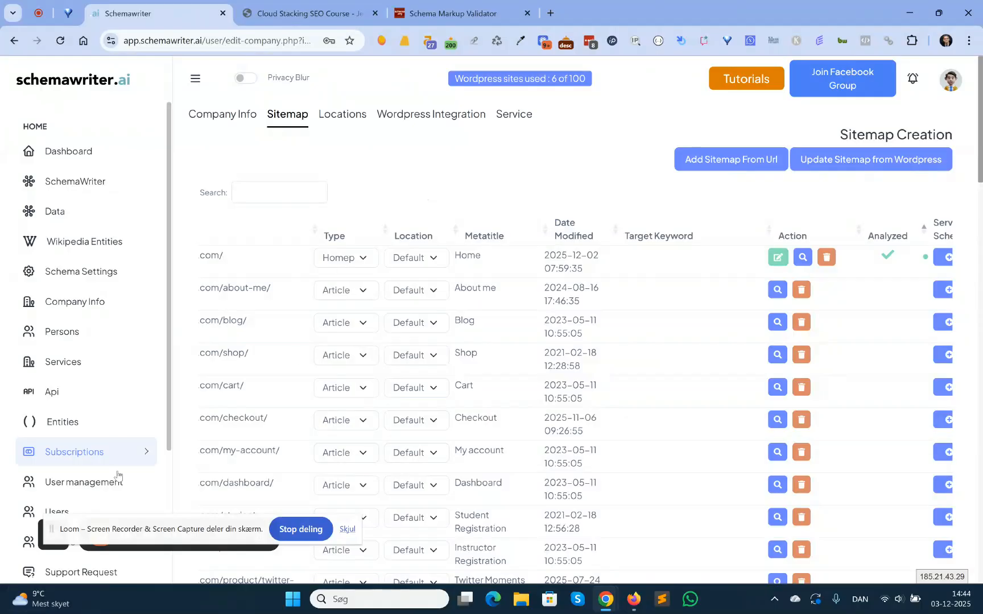
drag(149, 525, 717, 532)
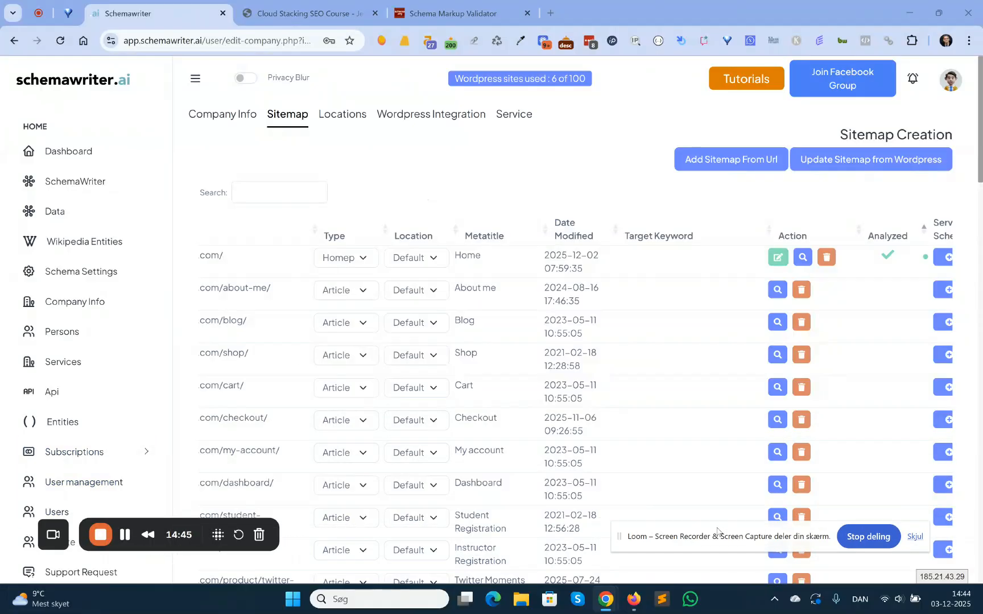